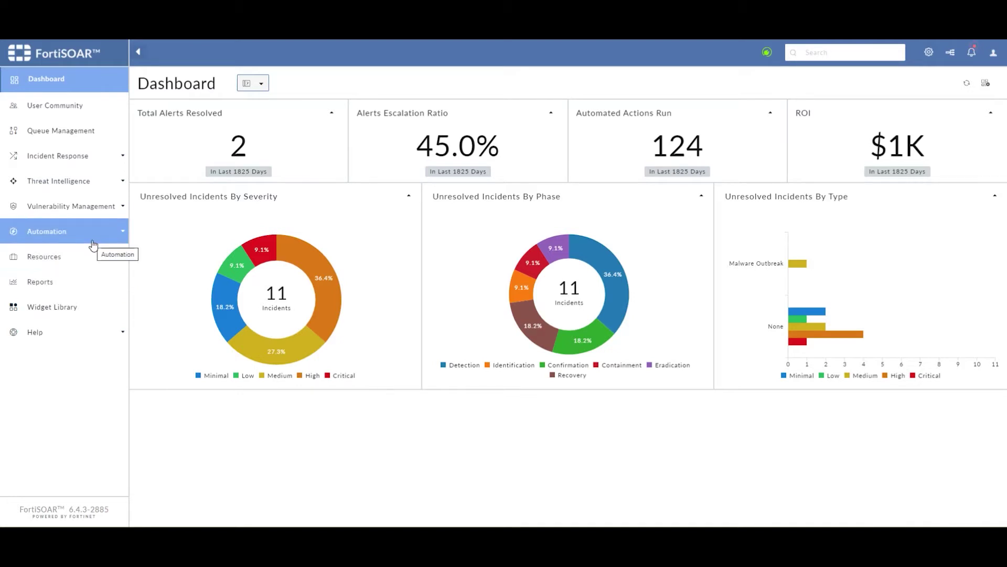
Create a new playbook collection named "00-LAB 8" in the Automation playbooks
{"action": "left_click", "coordinate": [60, 231]}
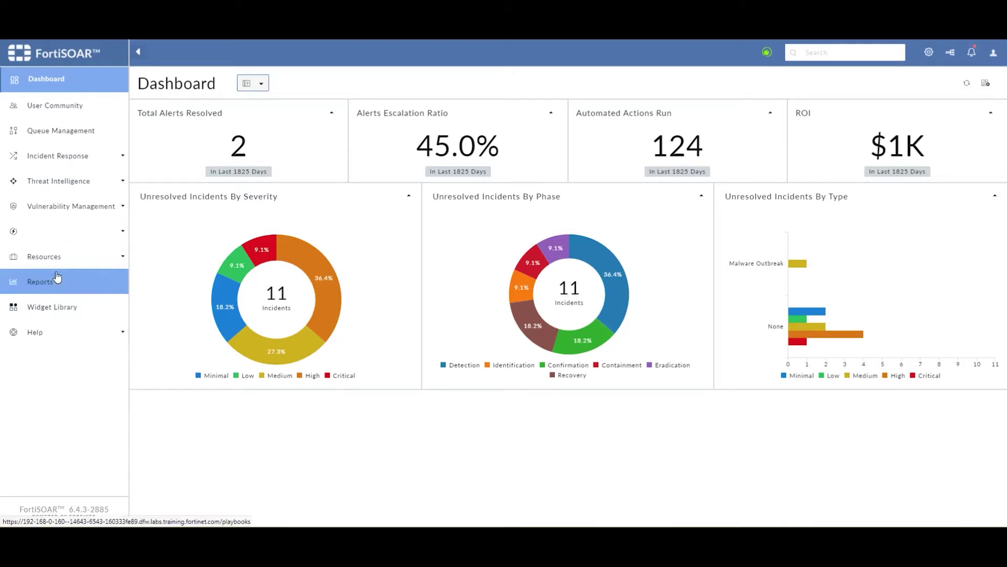
{"action": "left_click", "coordinate": [58, 268]}
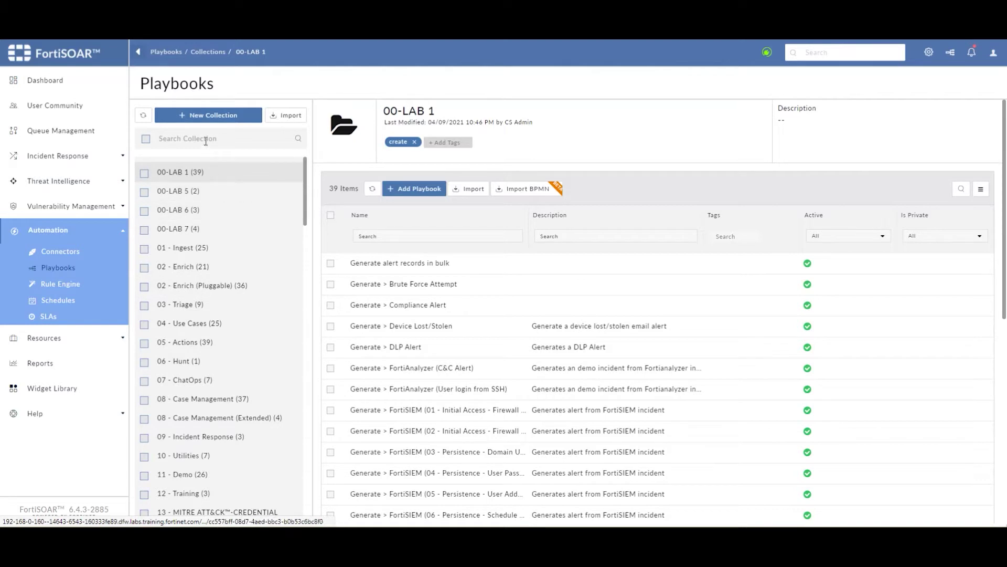
{"action": "left_click", "coordinate": [216, 118]}
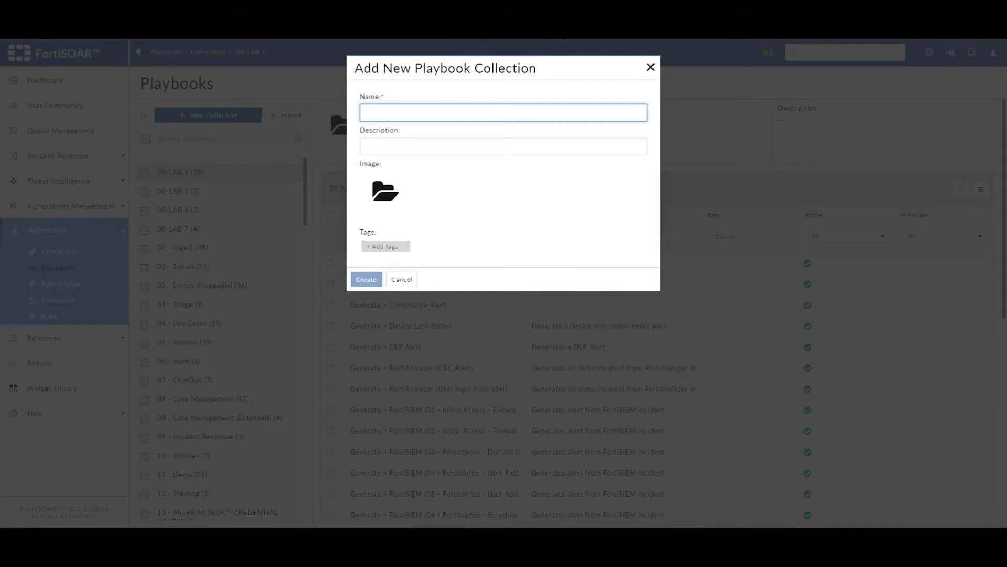
{"action": "type", "text": "00-LAB 8"}
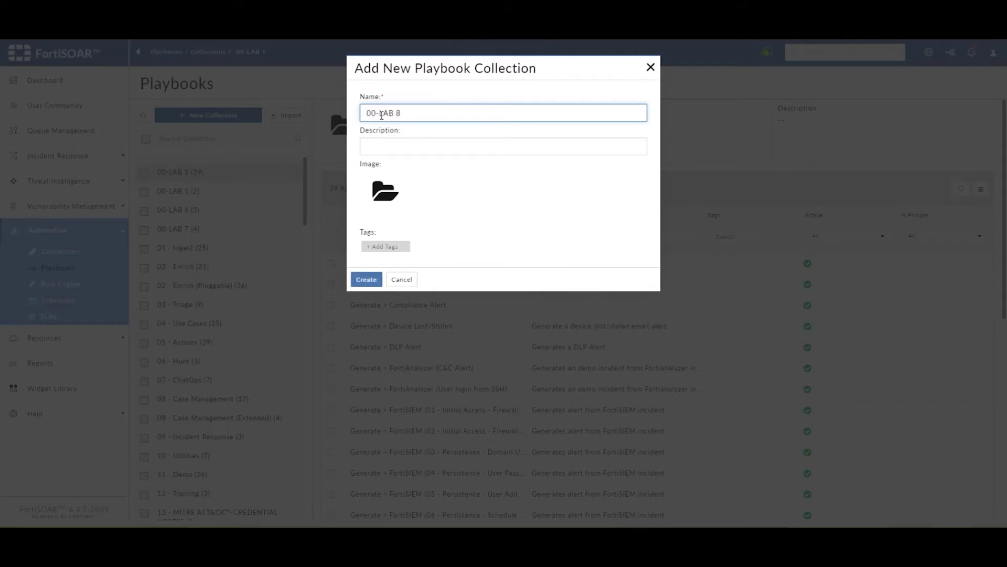
{"action": "key", "text": "Left"}
{"action": "key", "text": "Left"}
{"action": "left_click", "coordinate": [370, 280]}
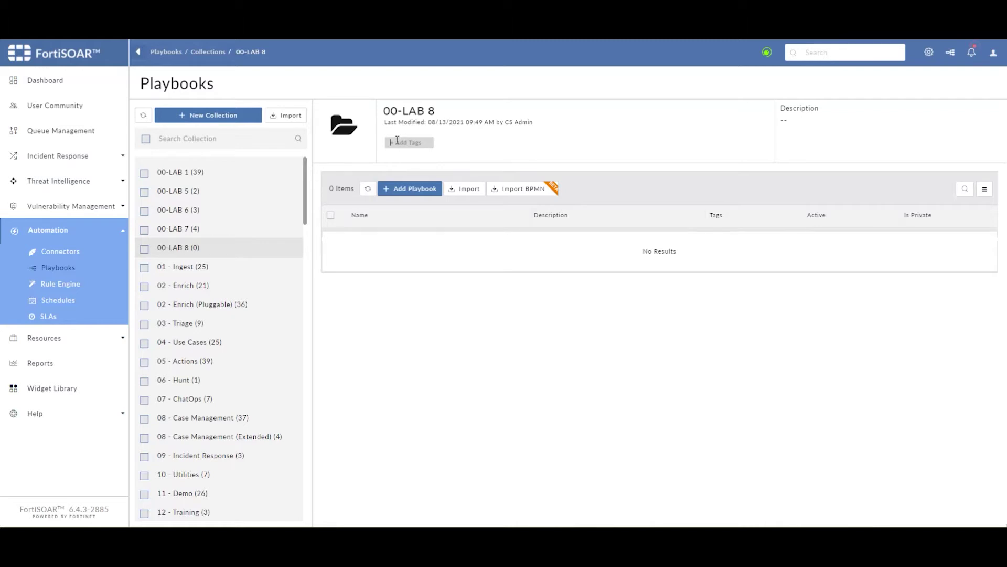
Add the tag "core" to the 00-LAB 8 collection
{"action": "left_click", "coordinate": [438, 150]}
{"action": "type", "text": "core"}
{"action": "key", "text": "Return"}
Create an active playbook named "Generate Phishing Alert" in the 00-LAB 8 collection
{"action": "left_click", "coordinate": [414, 191]}
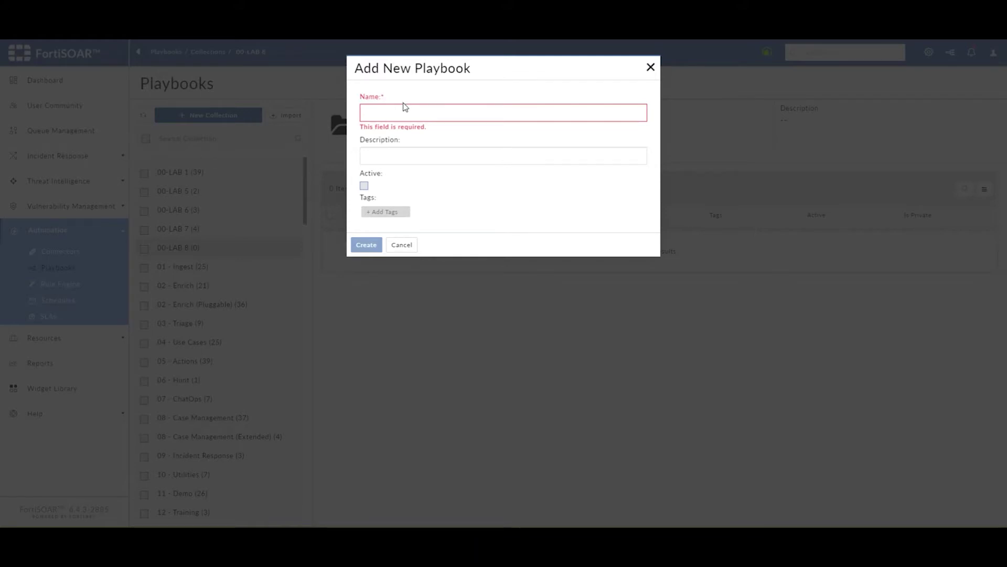
{"action": "left_click", "coordinate": [419, 112]}
{"action": "type", "text": "Generate Phishing Alert"}
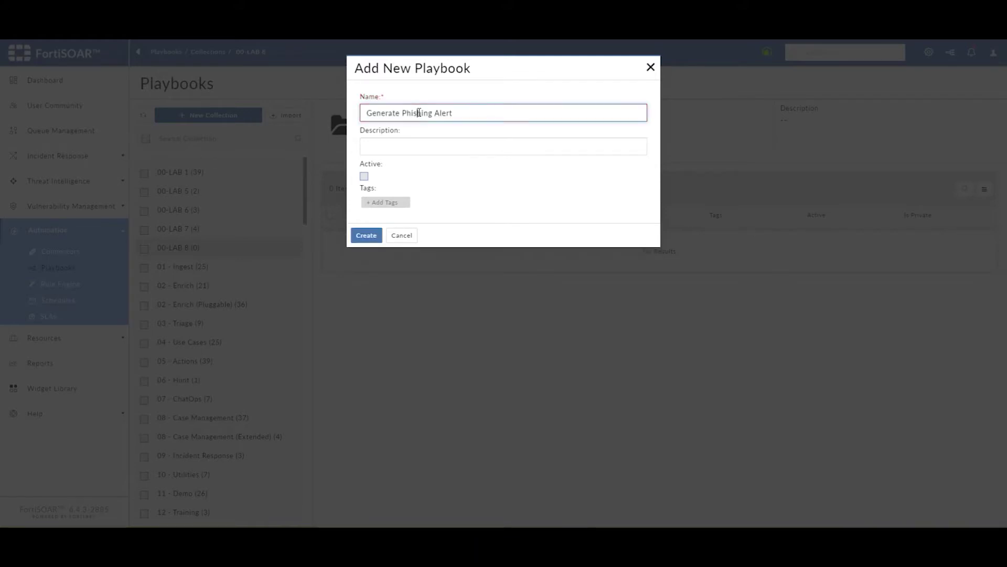
{"action": "left_click", "coordinate": [395, 141]}
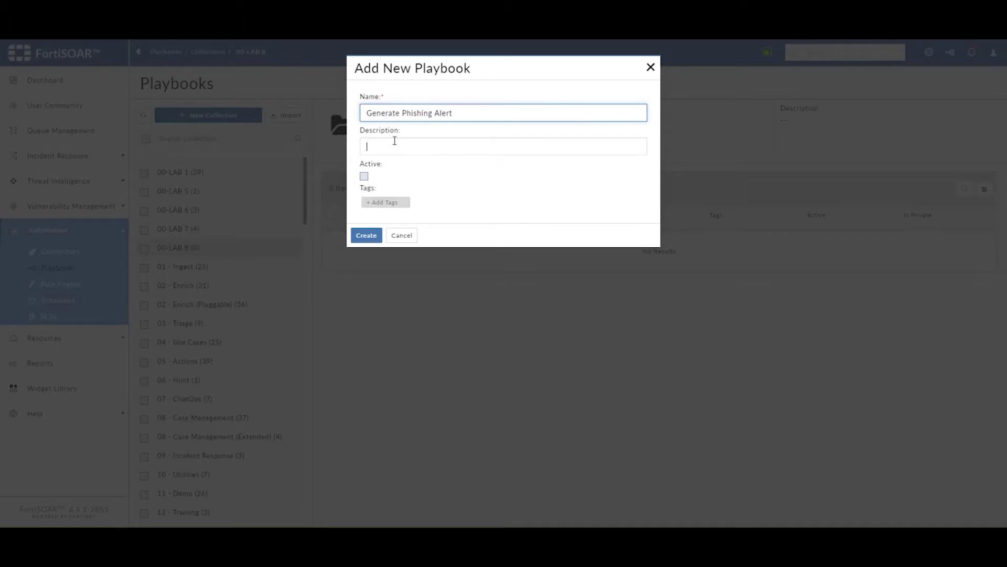
{"action": "left_click", "coordinate": [365, 178]}
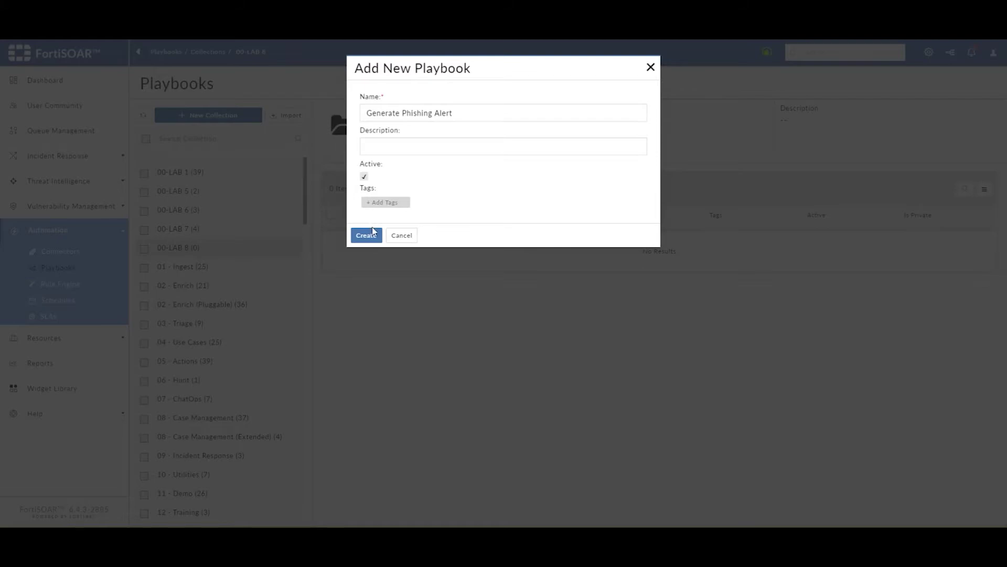
{"action": "left_click", "coordinate": [367, 236]}
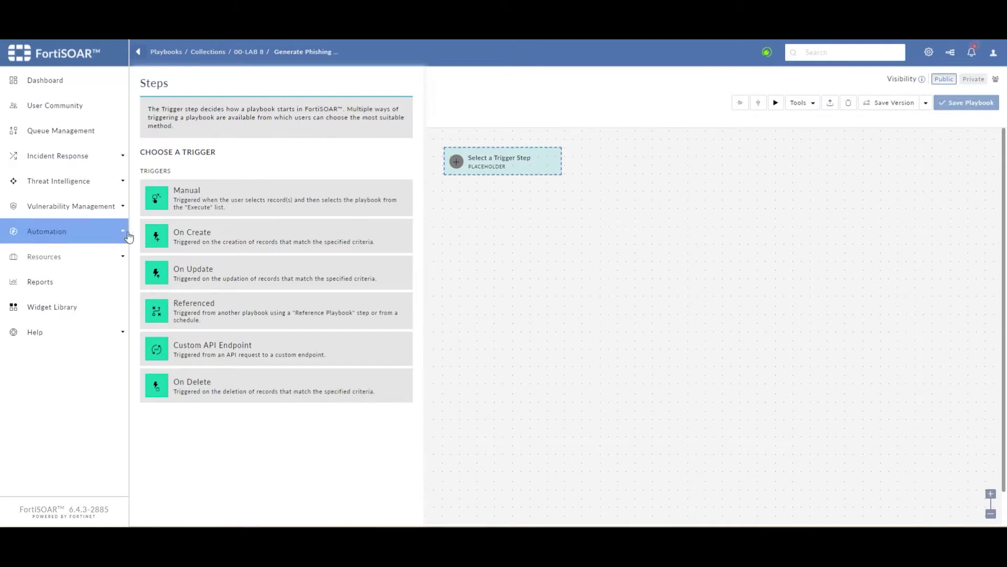
Choose a Manual trigger for the playbook and set its trigger button label to "Lab8.2 Generate Phishing Alert"
{"action": "left_click", "coordinate": [209, 209]}
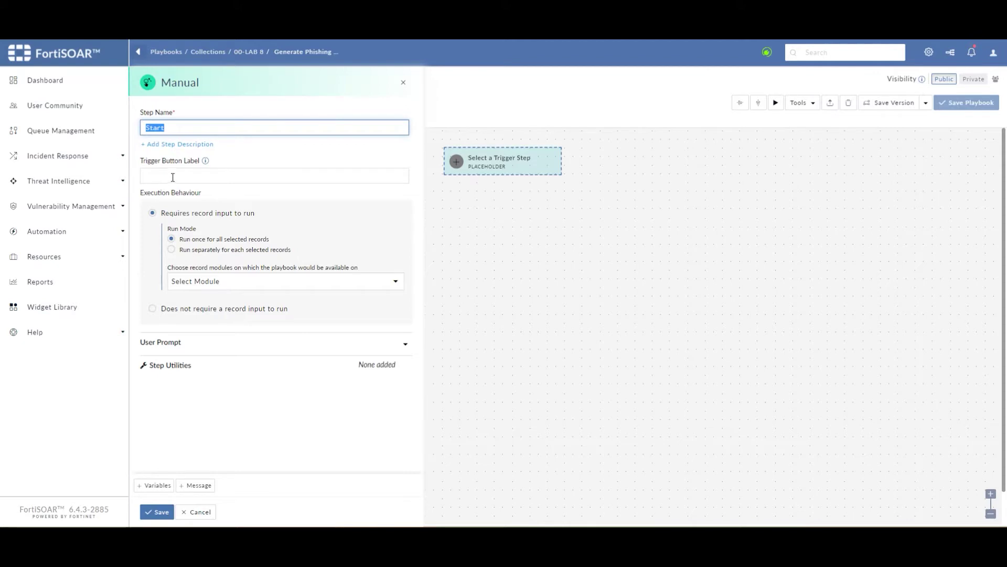
{"action": "left_click", "coordinate": [176, 178]}
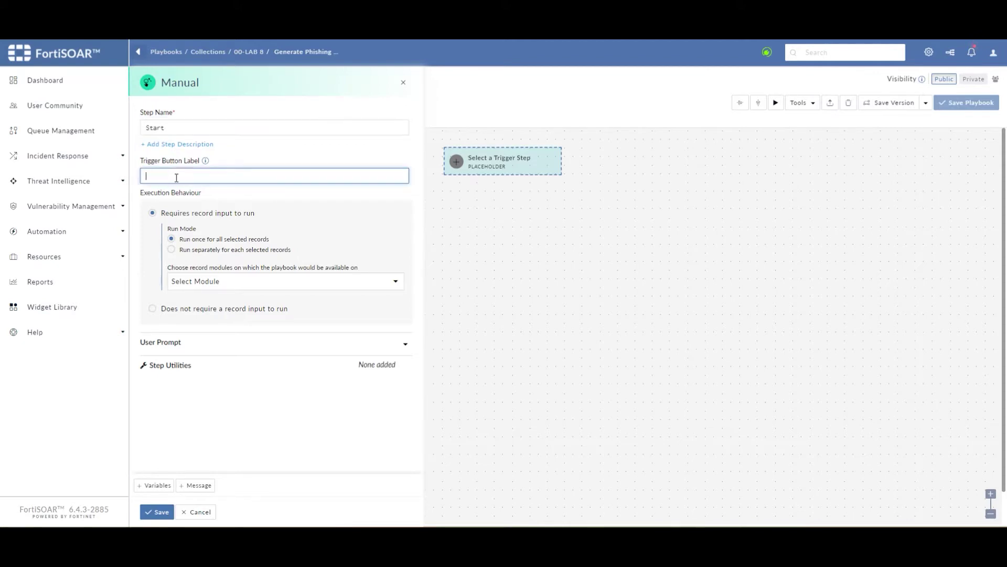
{"action": "type", "text": "Lab8.2"}
{"action": "type", "text": "Generate Phishing Alert"}
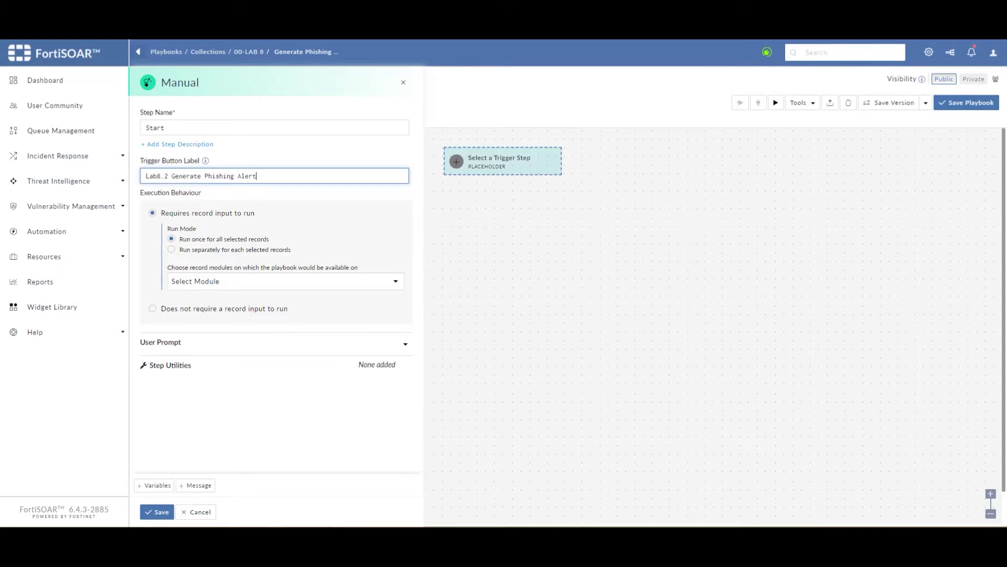
Set the trigger to not require a record input, make it available on the Alerts module, and save it
{"action": "left_click", "coordinate": [189, 249]}
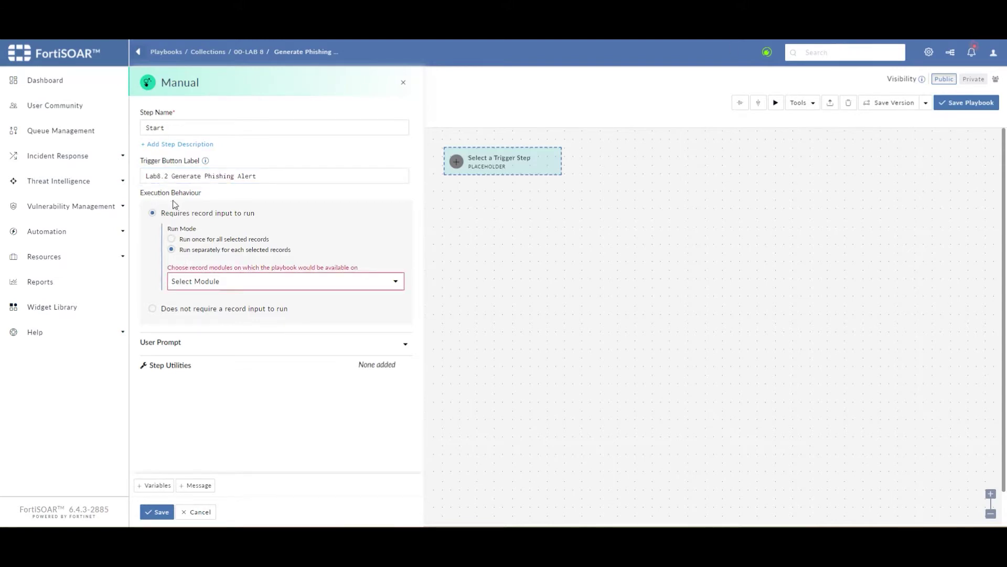
{"action": "left_click", "coordinate": [151, 310]}
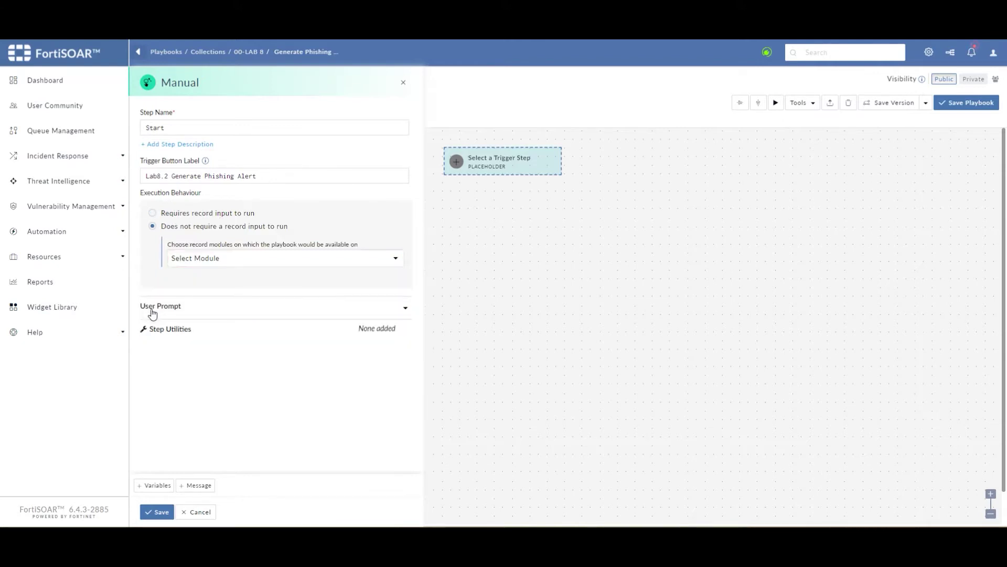
{"action": "left_click", "coordinate": [224, 262]}
{"action": "left_click", "coordinate": [204, 286]}
{"action": "left_click", "coordinate": [449, 273]}
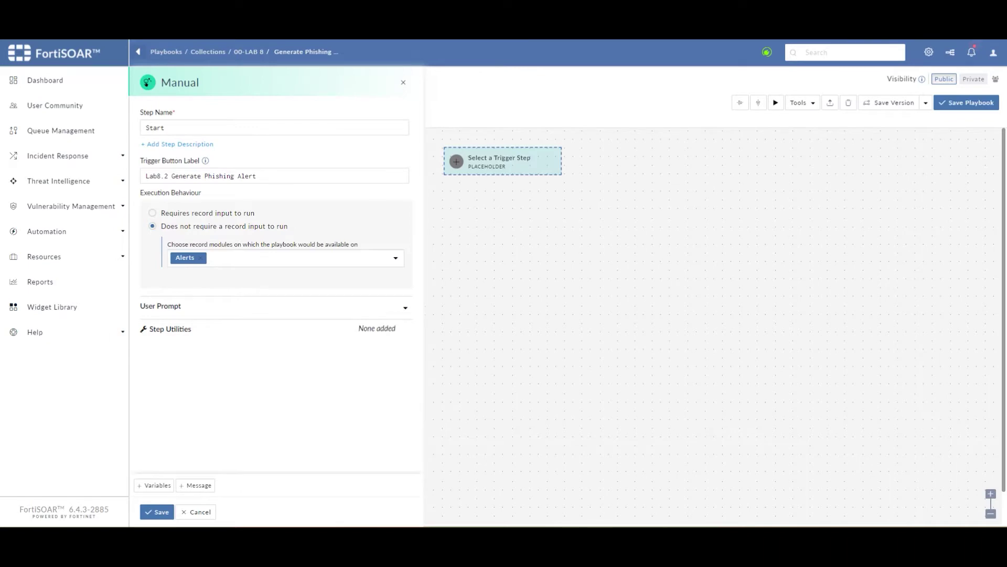
{"action": "left_click", "coordinate": [160, 512]}
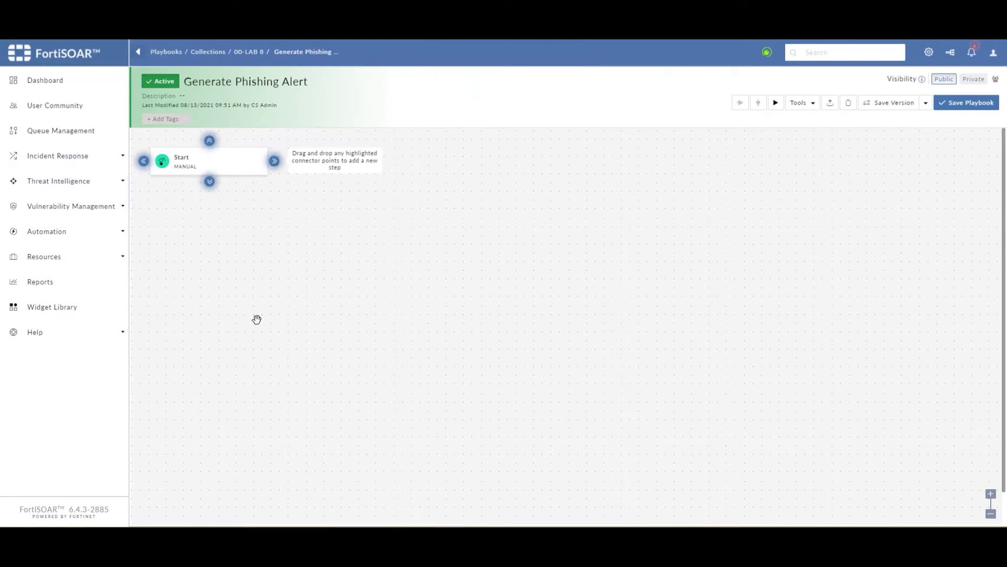
Add a Utilities step connected after the Start step and name it "Get available assignees"
{"action": "left_click_drag", "start_coordinate": [274, 161], "coordinate": [326, 193]}
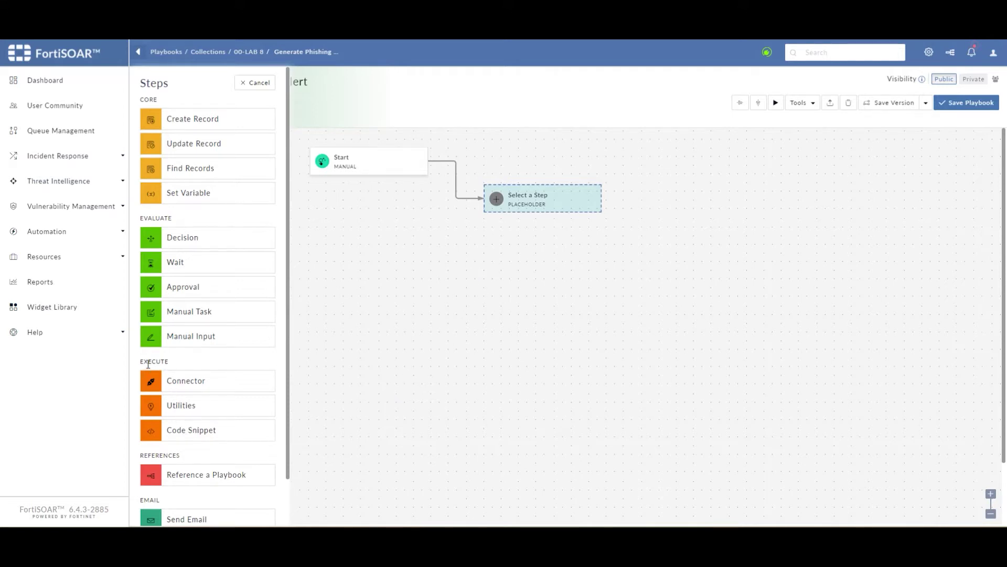
{"action": "left_click", "coordinate": [169, 405]}
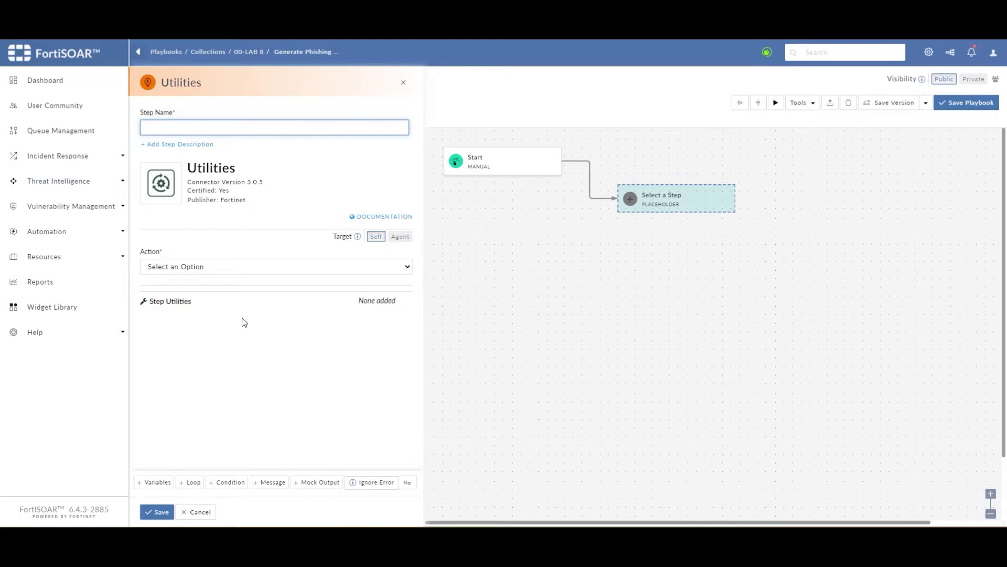
{"action": "left_click", "coordinate": [262, 266]}
{"action": "left_click", "coordinate": [194, 129]}
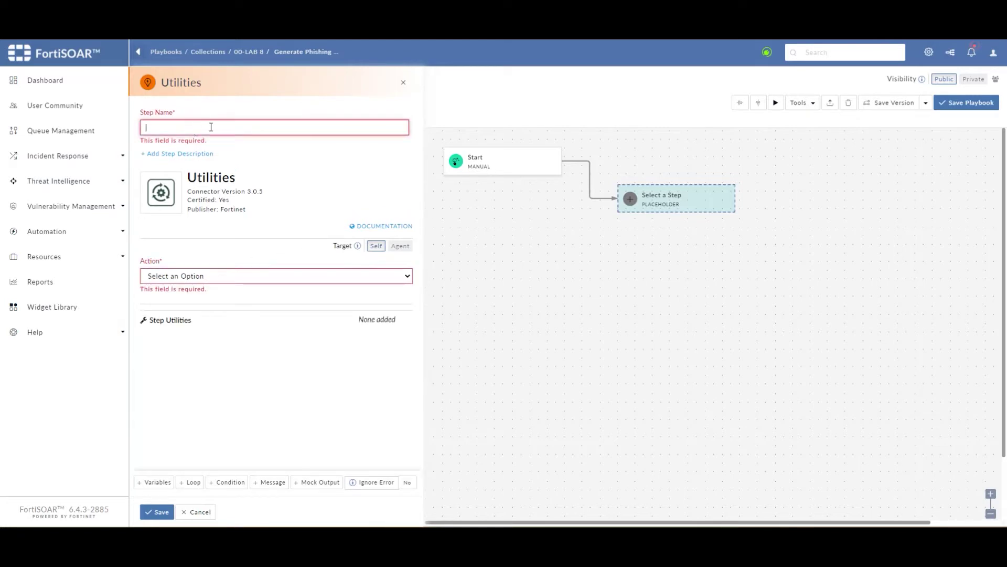
{"action": "type", "text": "Get available assignees."}
{"action": "key", "text": "BackSpace"}
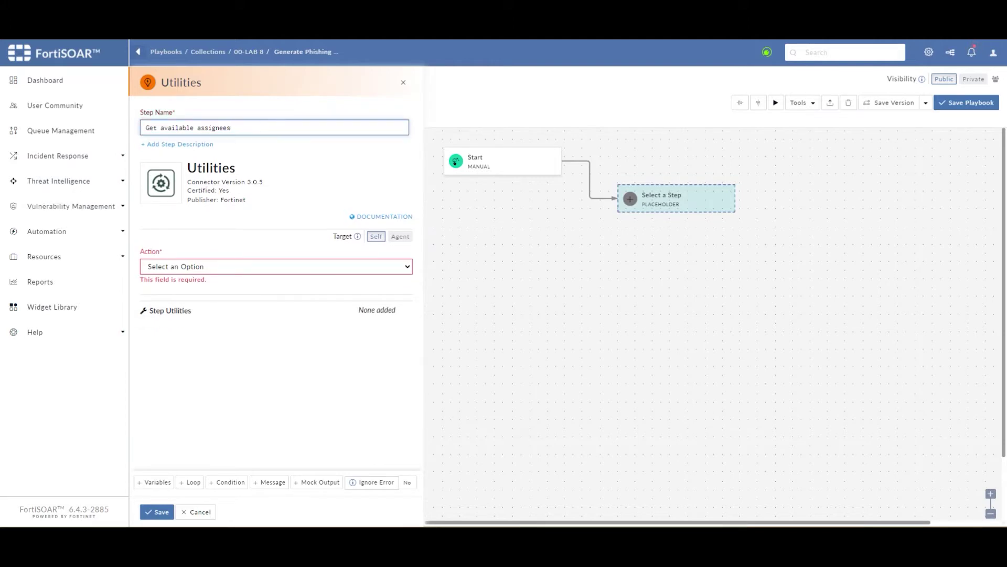
Set the step's action to "FSR: Make FortiSOAR API Call" with IRI /api/3/people and HTTP method GET, and save it
{"action": "left_click", "coordinate": [285, 270]}
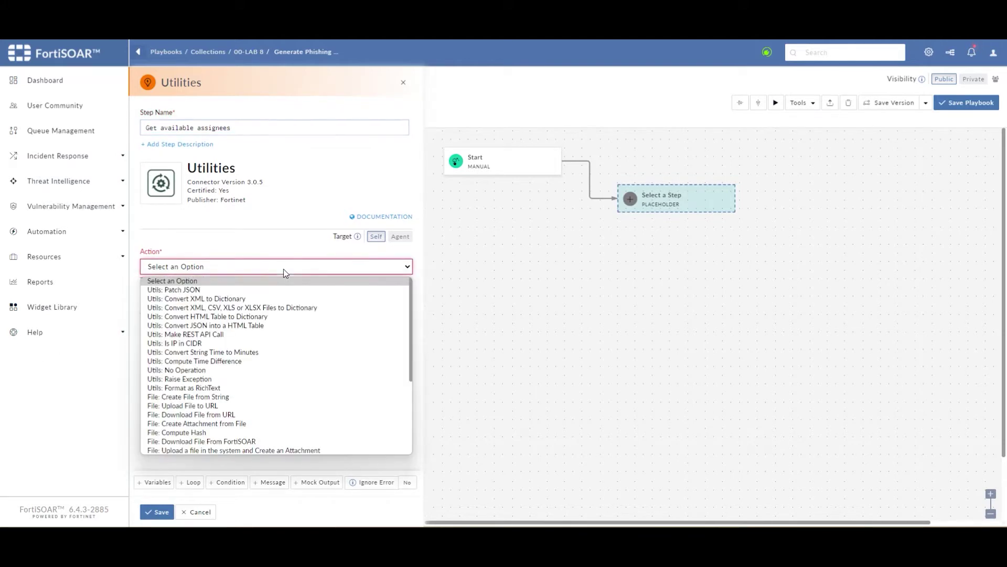
{"action": "scroll", "coordinate": [277, 325], "scroll_direction": "down", "scroll_amount": 3}
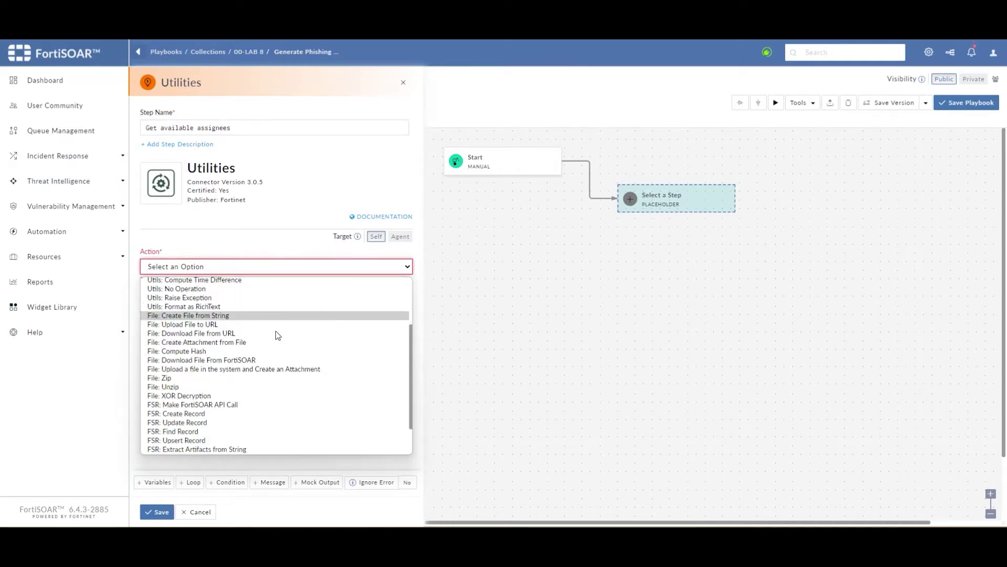
{"action": "scroll", "coordinate": [276, 333], "scroll_direction": "down", "scroll_amount": 2}
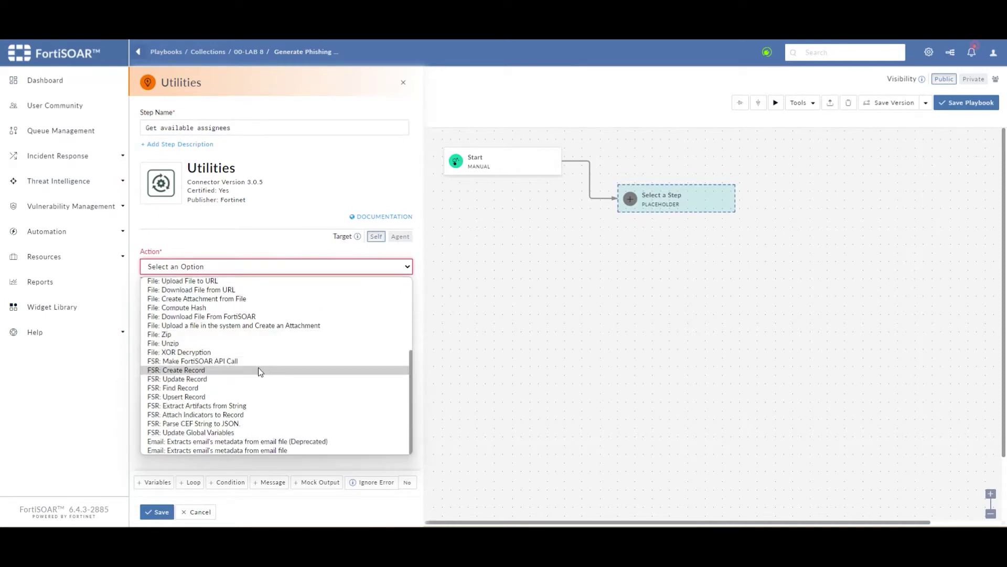
{"action": "left_click", "coordinate": [226, 360]}
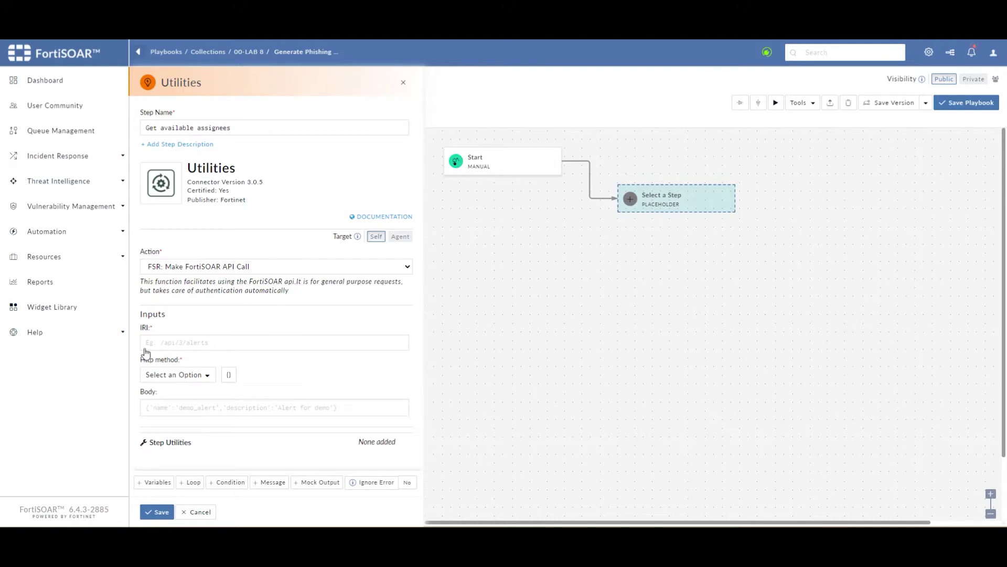
{"action": "left_click", "coordinate": [167, 342]}
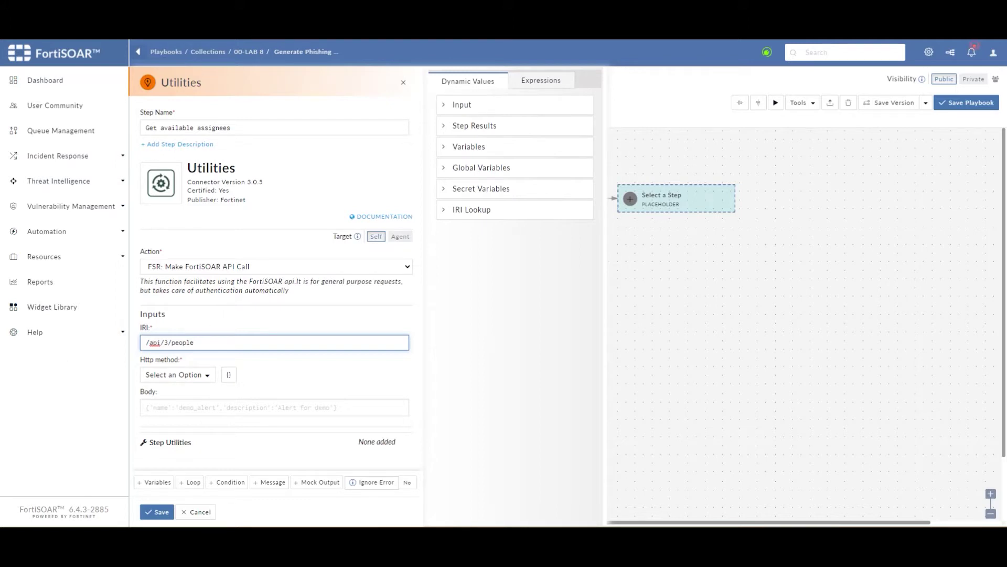
{"action": "left_click", "coordinate": [178, 374]}
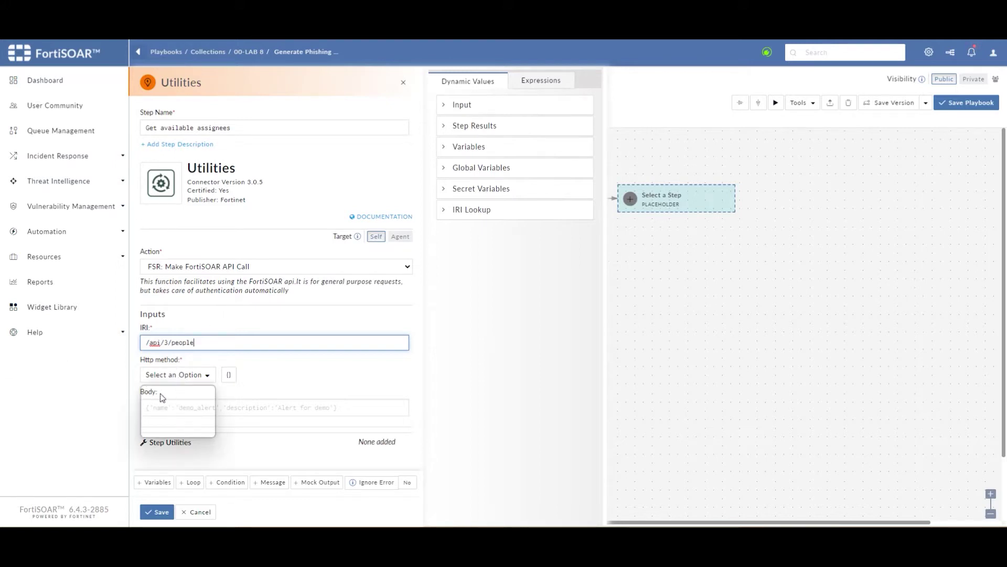
{"action": "left_click", "coordinate": [170, 398]}
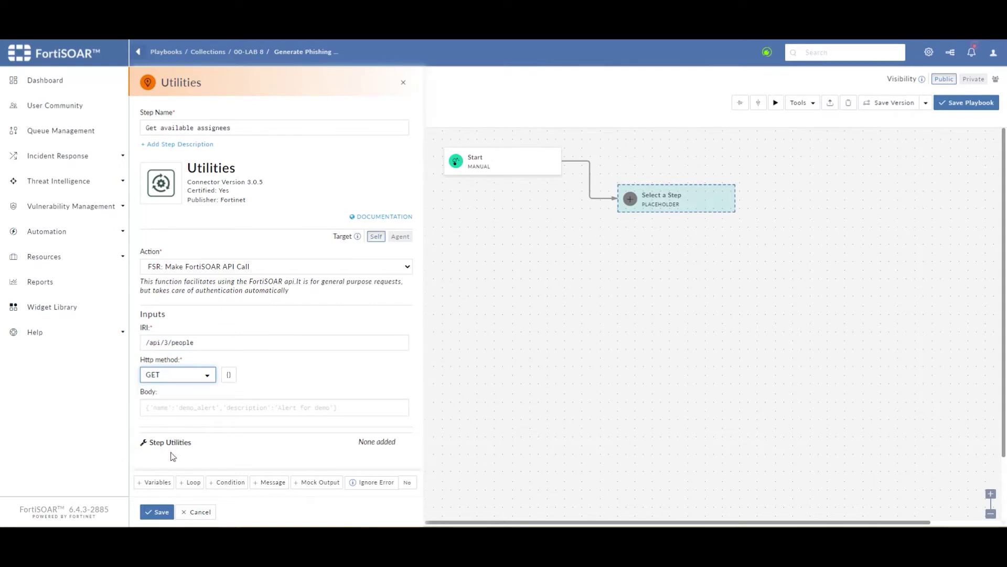
{"action": "left_click", "coordinate": [157, 512]}
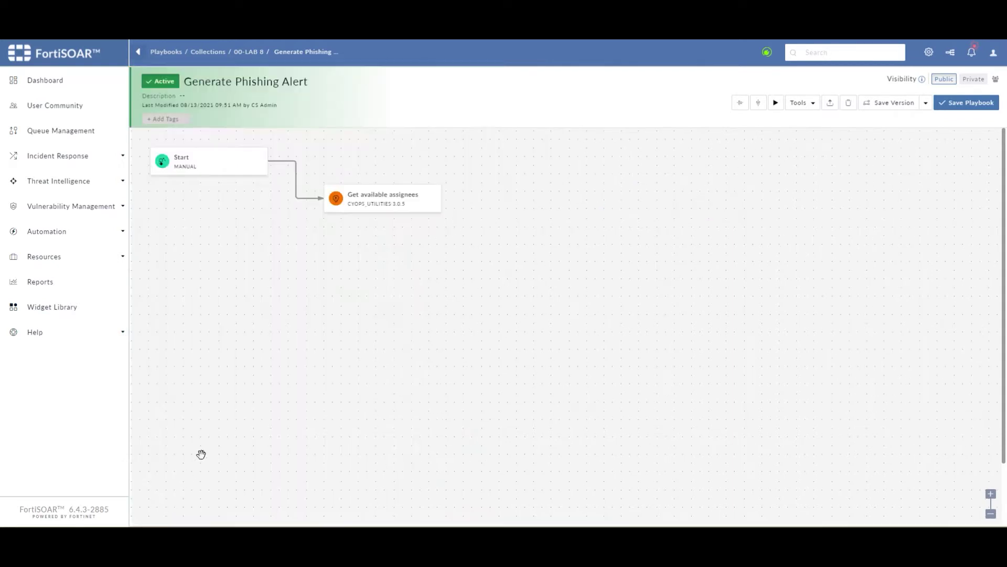
Add a Set Variable step connected after the Get available assignees step and name it "Configuration"
{"action": "left_click_drag", "start_coordinate": [343, 202], "coordinate": [330, 213]}
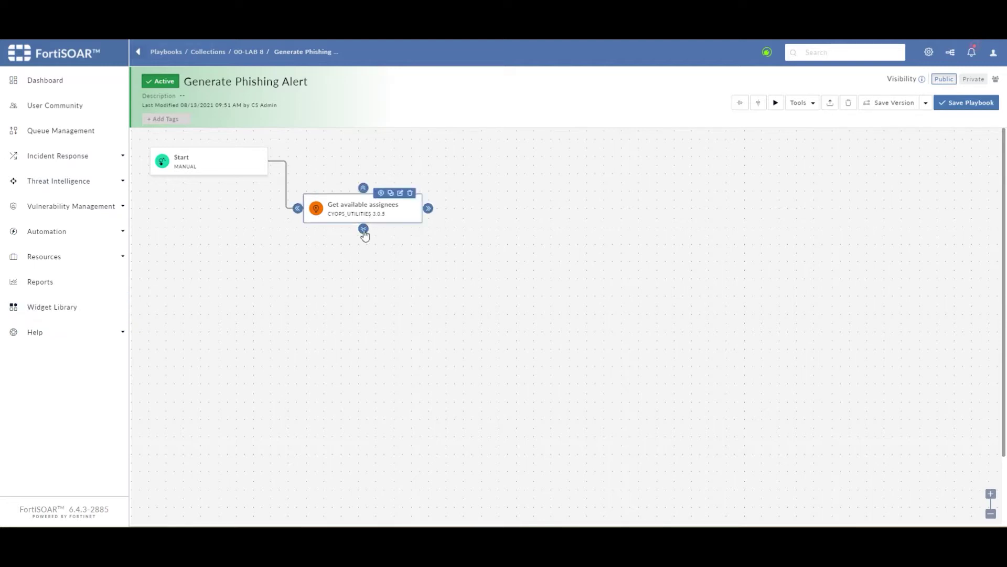
{"action": "left_click_drag", "start_coordinate": [364, 230], "coordinate": [364, 271]}
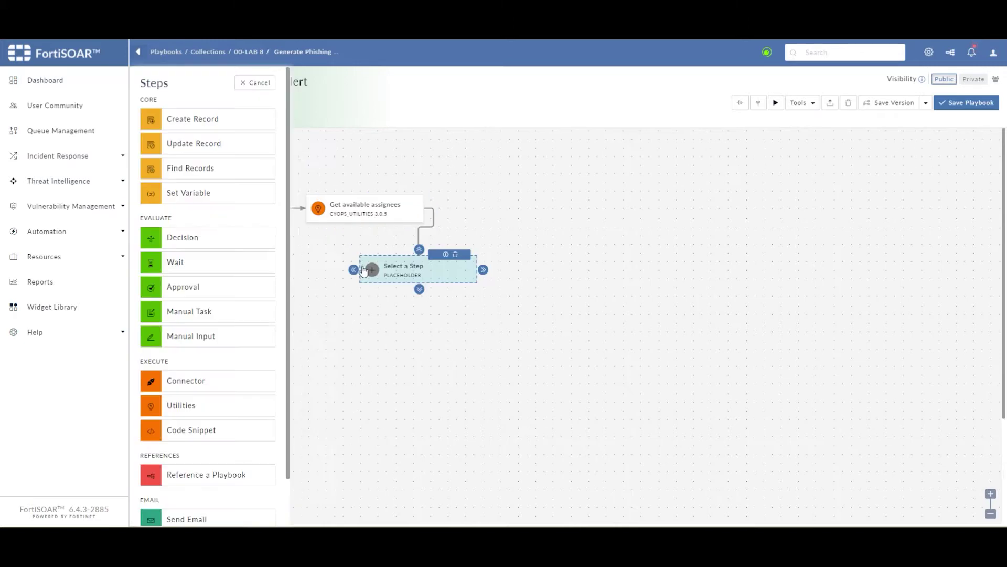
{"action": "left_click", "coordinate": [197, 204]}
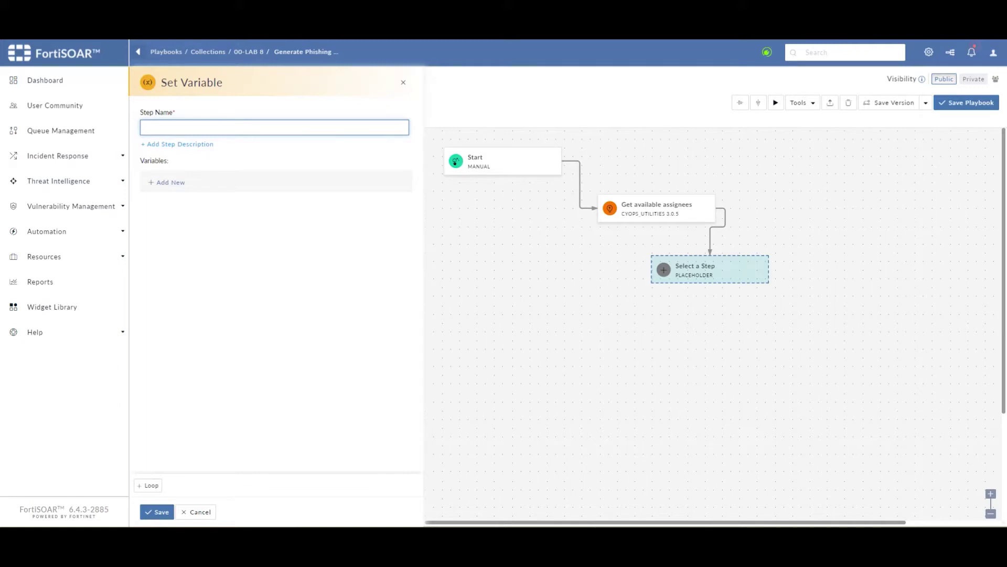
{"action": "type", "text": "Configuration"}
Add a variable named headers to the Configuration step, with the copied email header JSON as its value
{"action": "left_click", "coordinate": [168, 184]}
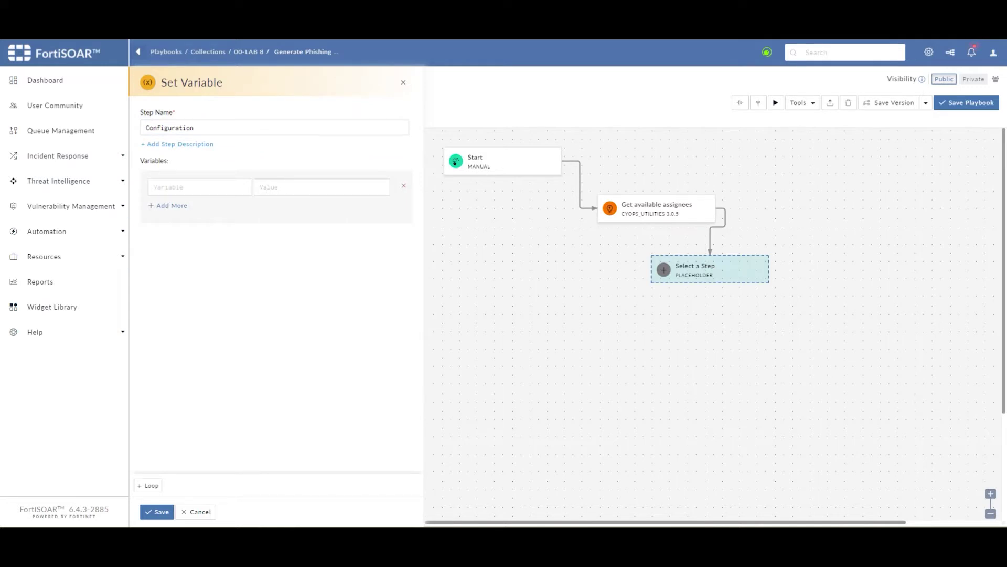
{"action": "left_click", "coordinate": [227, 189]}
{"action": "type", "text": "headers"}
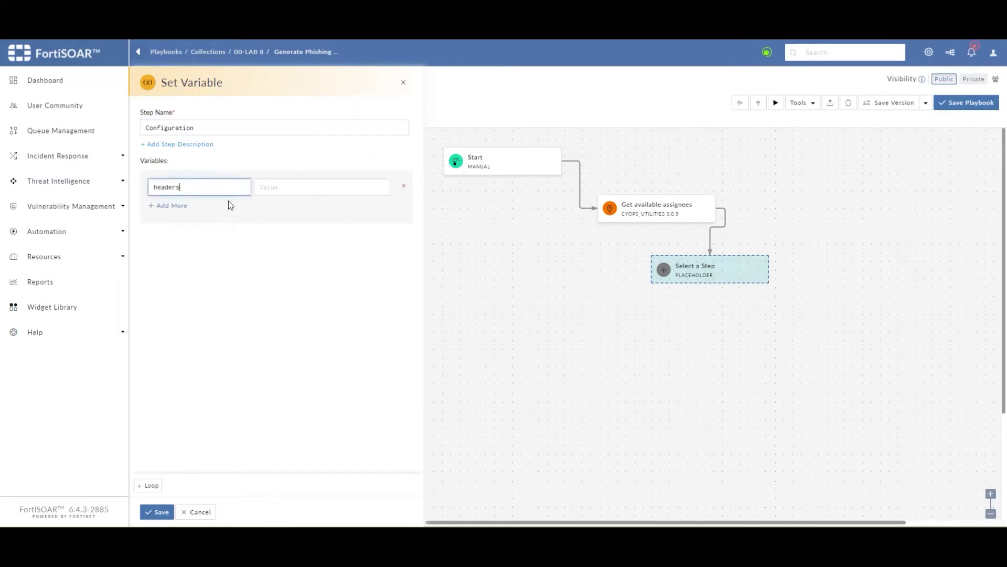
{"action": "key", "text": "Tab"}
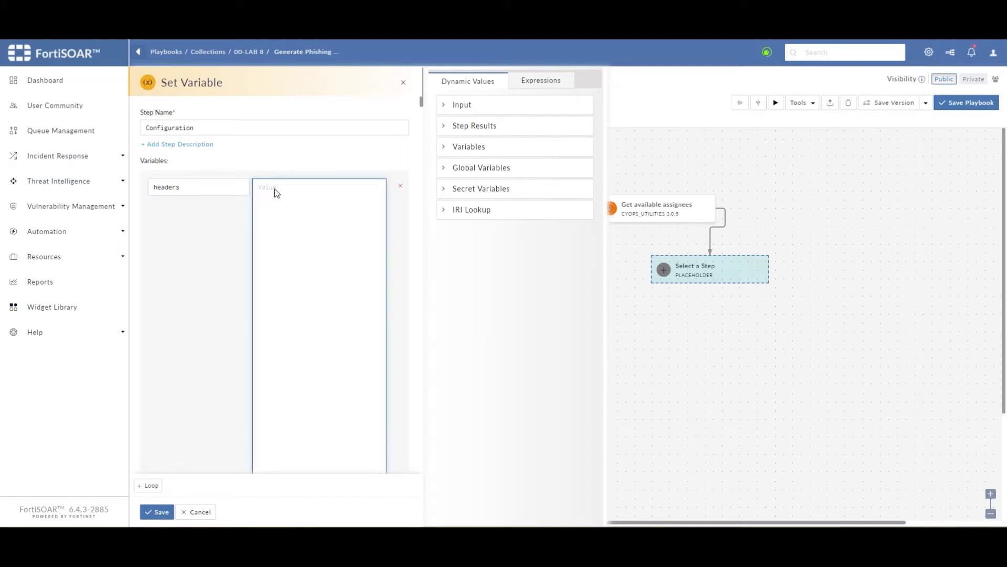
{"action": "right_click", "coordinate": [303, 195]}
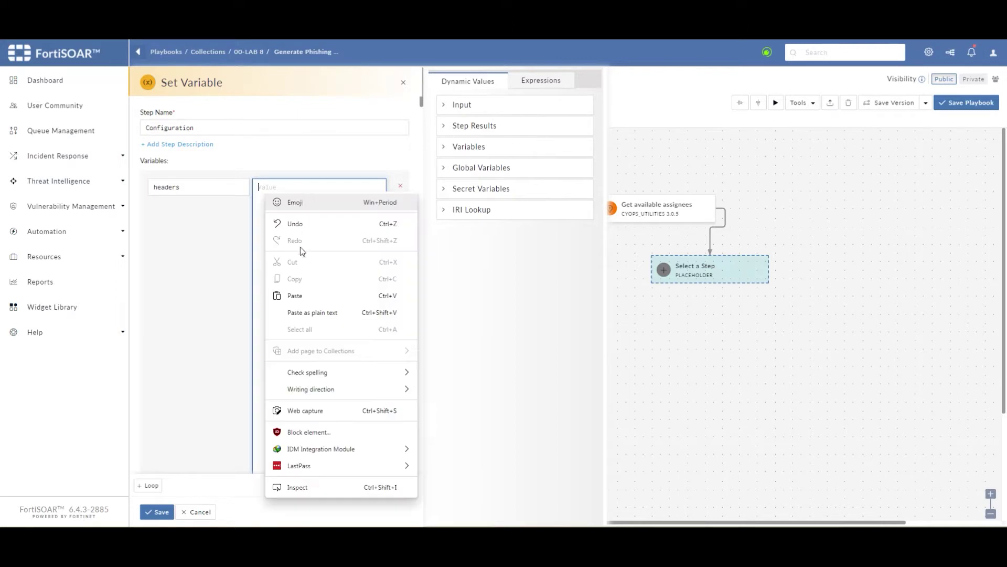
{"action": "left_click", "coordinate": [294, 296]}
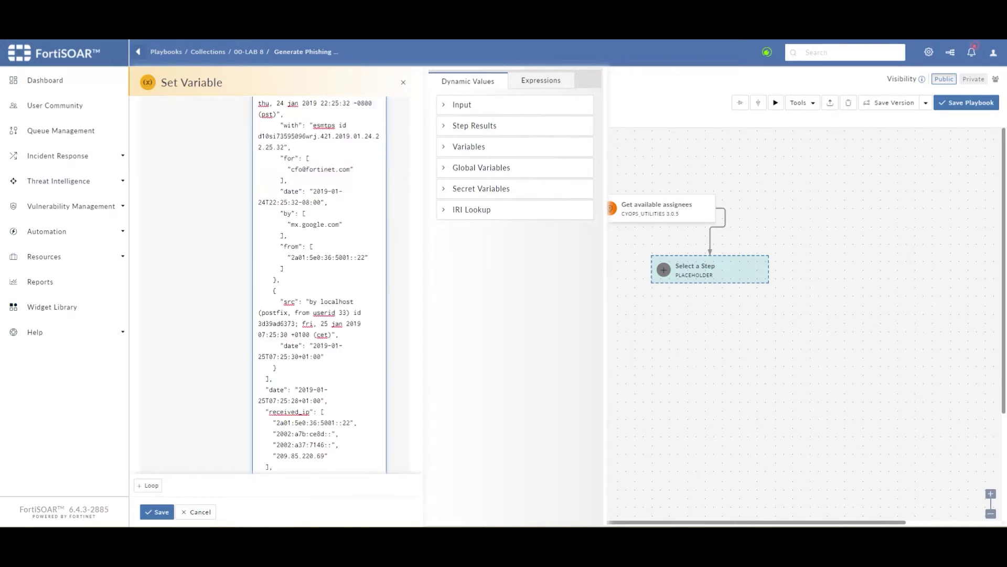
{"action": "scroll", "coordinate": [319, 283], "scroll_direction": "up", "scroll_amount": 7}
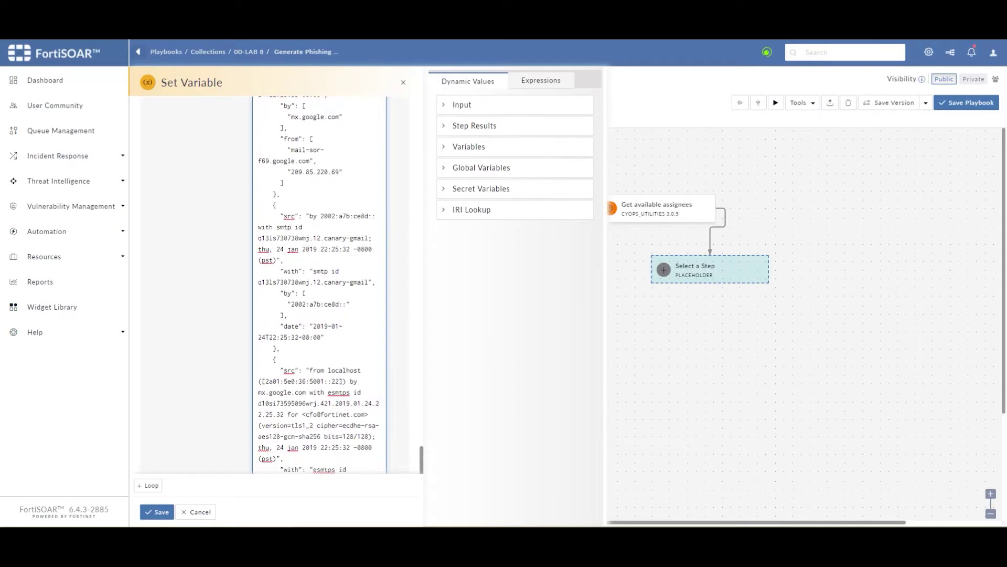
{"action": "left_click", "coordinate": [164, 330]}
{"action": "scroll", "coordinate": [164, 330], "scroll_direction": "down", "scroll_amount": 2}
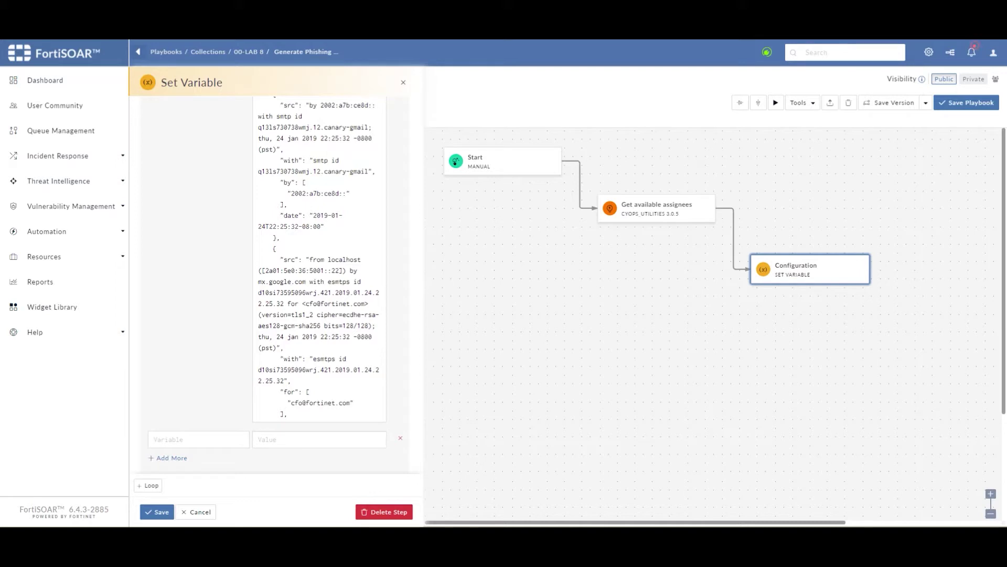
{"action": "type", "text": "assignee"}
{"action": "left_click", "coordinate": [281, 440]}
{"action": "type", "text": "{{(vars.steps.Get_available_assignees.data['hydra:member'] | json_query('[*].[\"@id\"][]') | shuffle)[0]}}"}
{"action": "scroll", "coordinate": [262, 457], "scroll_direction": "down", "scroll_amount": 1}
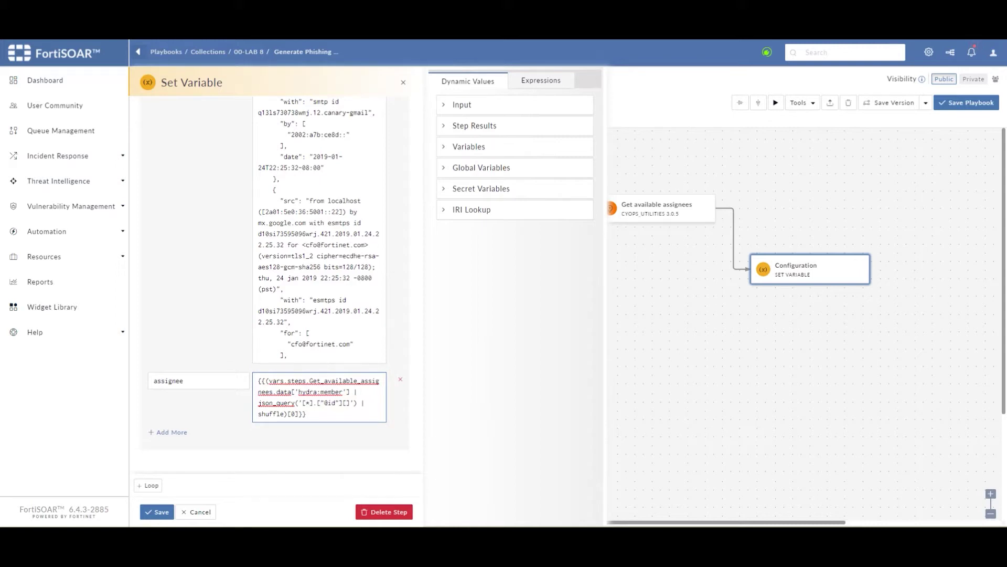
{"action": "left_click", "coordinate": [155, 517]}
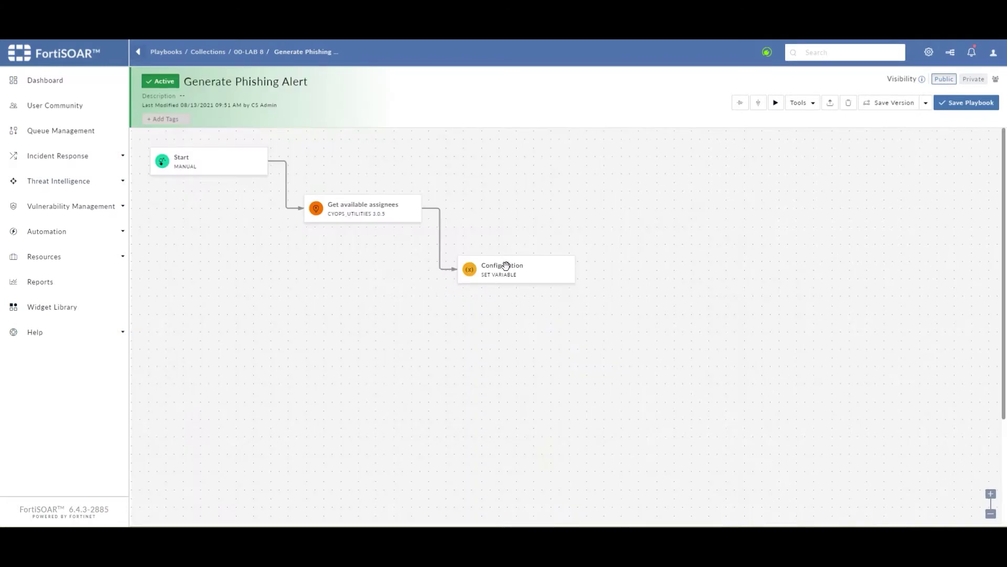
Add a Create Record step connected after the Configuration step and name it "Create Phishing Alert"
{"action": "mouse_move", "coordinate": [501, 270]}
{"action": "left_mouse_down"}
{"action": "mouse_move", "coordinate": [485, 269]}
{"action": "mouse_move", "coordinate": [495, 277]}
{"action": "left_mouse_up"}
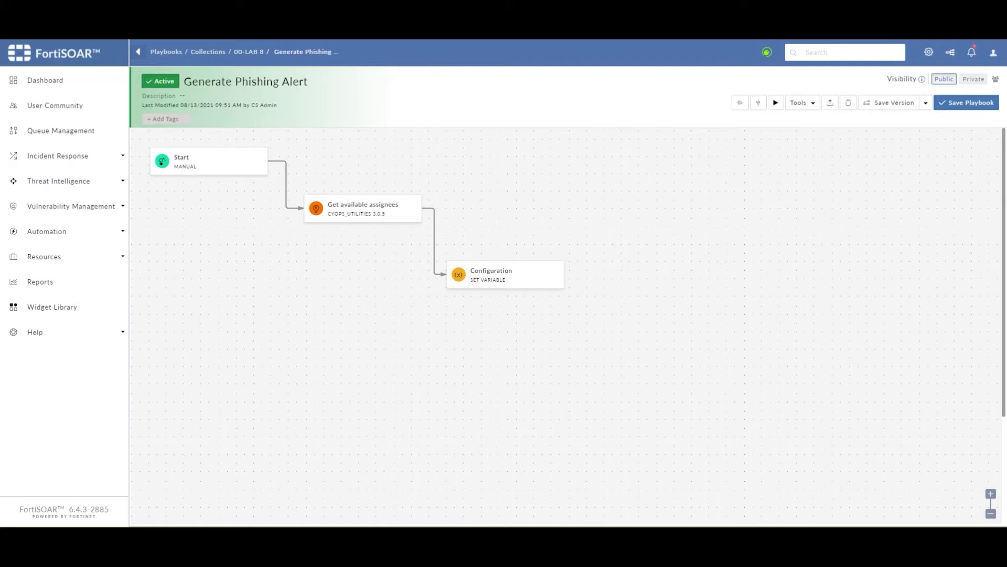
{"action": "left_click_drag", "start_coordinate": [510, 277], "coordinate": [565, 353]}
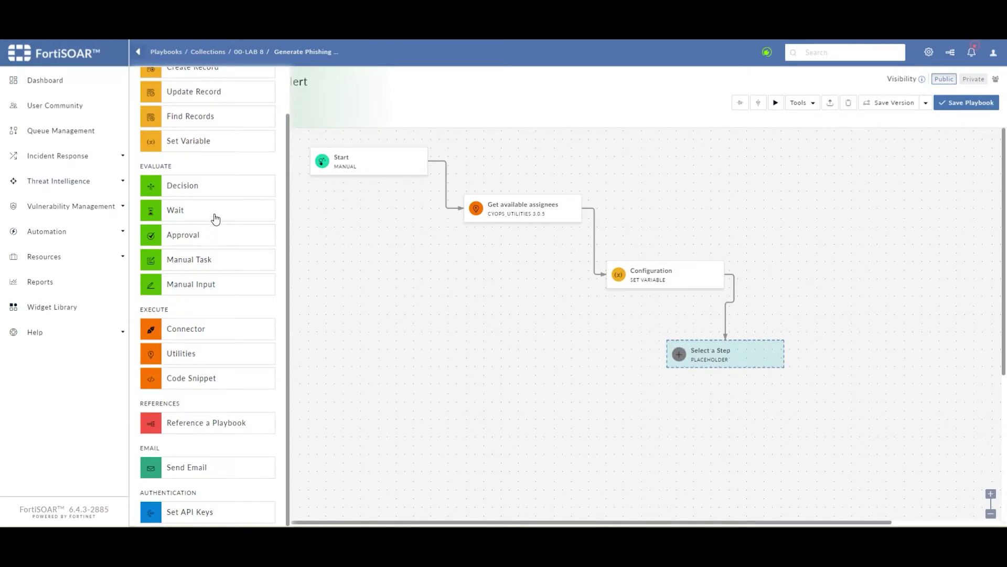
{"action": "scroll", "coordinate": [215, 219], "scroll_direction": "up", "scroll_amount": 2}
{"action": "left_click", "coordinate": [189, 117]}
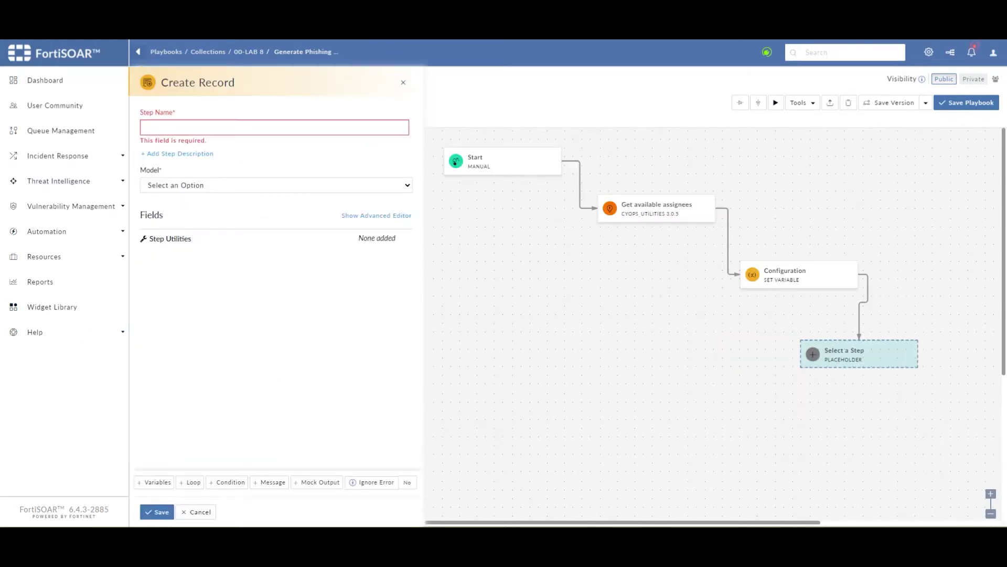
{"action": "left_click", "coordinate": [321, 126]}
{"action": "type", "text": "Create Phishing Alert"}
Set the record model to Alerts and have duplicates update the existing record with the values provided in the new record
{"action": "left_click", "coordinate": [224, 176]}
{"action": "left_click", "coordinate": [204, 196]}
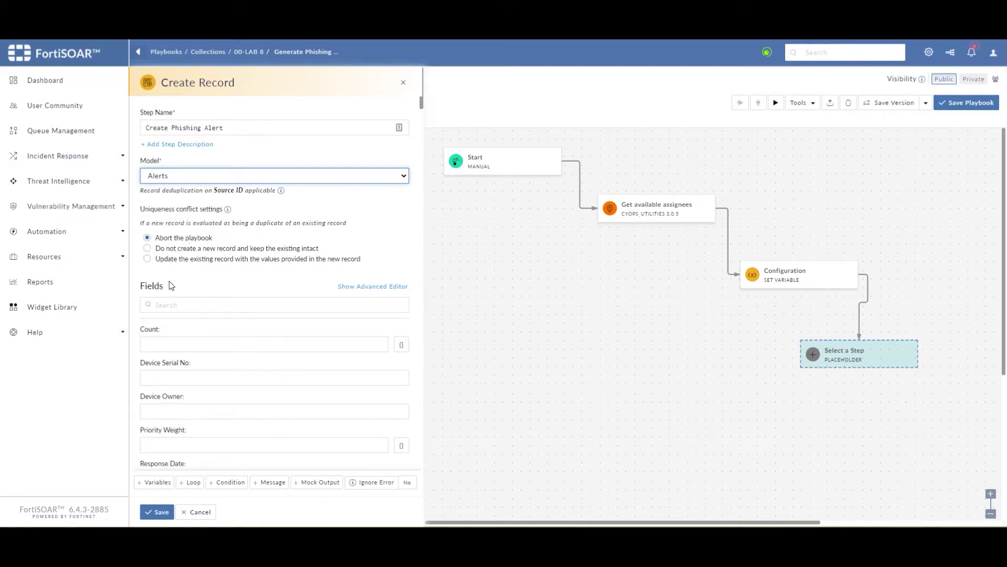
{"action": "left_click", "coordinate": [200, 260]}
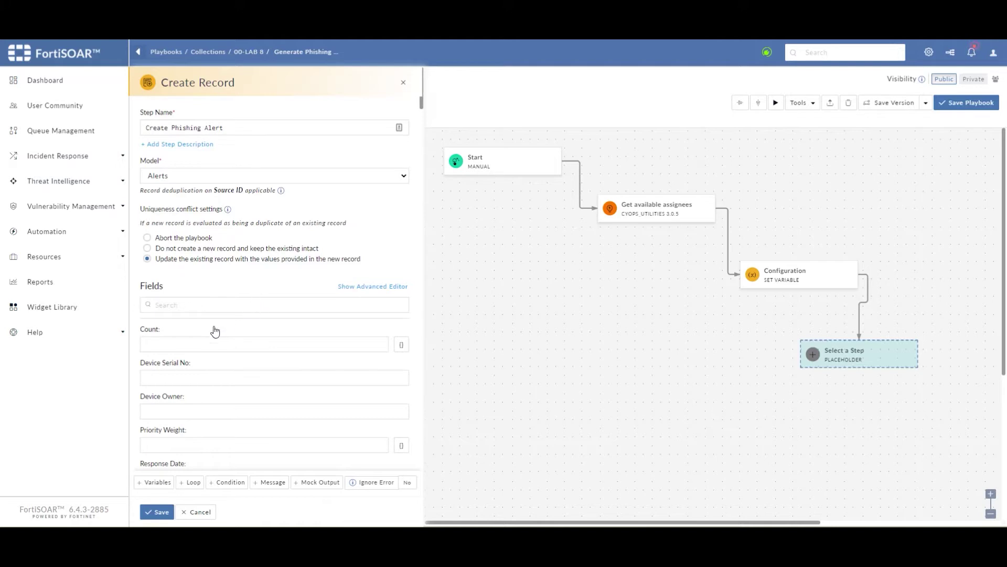
Find the alert's Name field and set it to {{vars.headers.subject}}
{"action": "scroll", "coordinate": [190, 309], "scroll_direction": "down", "scroll_amount": 2}
{"action": "left_click", "coordinate": [231, 186]}
{"action": "type", "text": "N"}
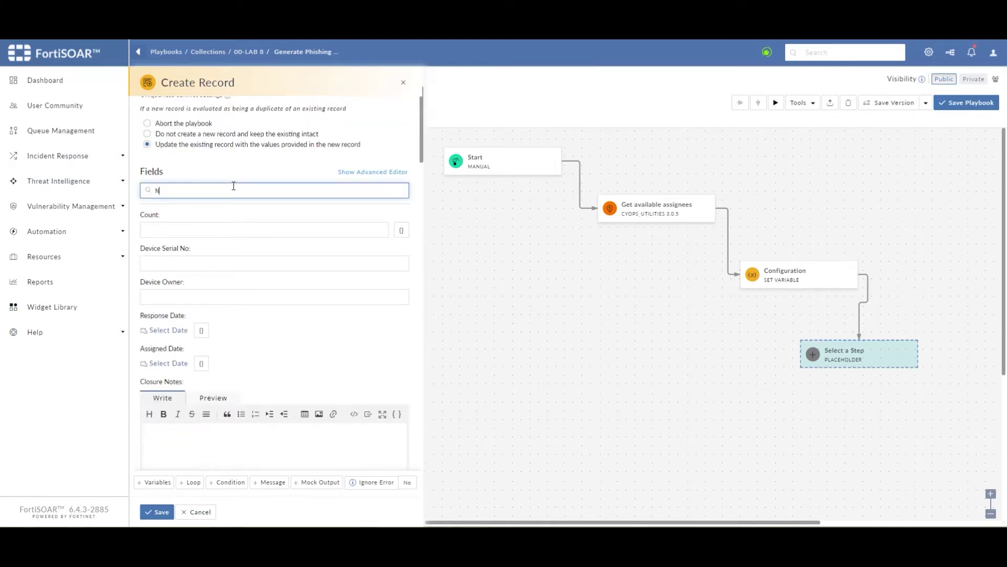
{"action": "type", "text": "am"}
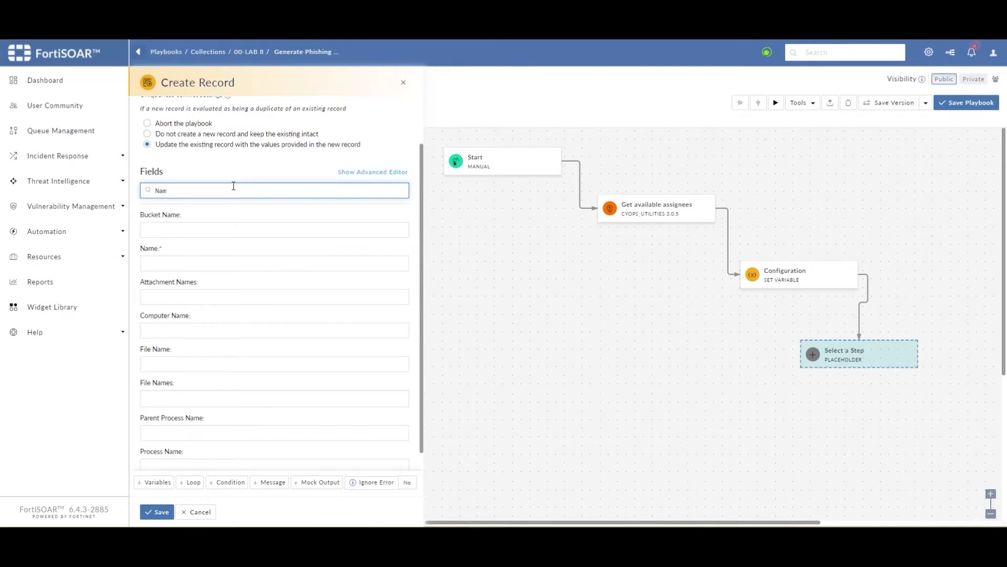
{"action": "left_click", "coordinate": [274, 264]}
{"action": "type", "text": "{{vars.headers.subject}}"}
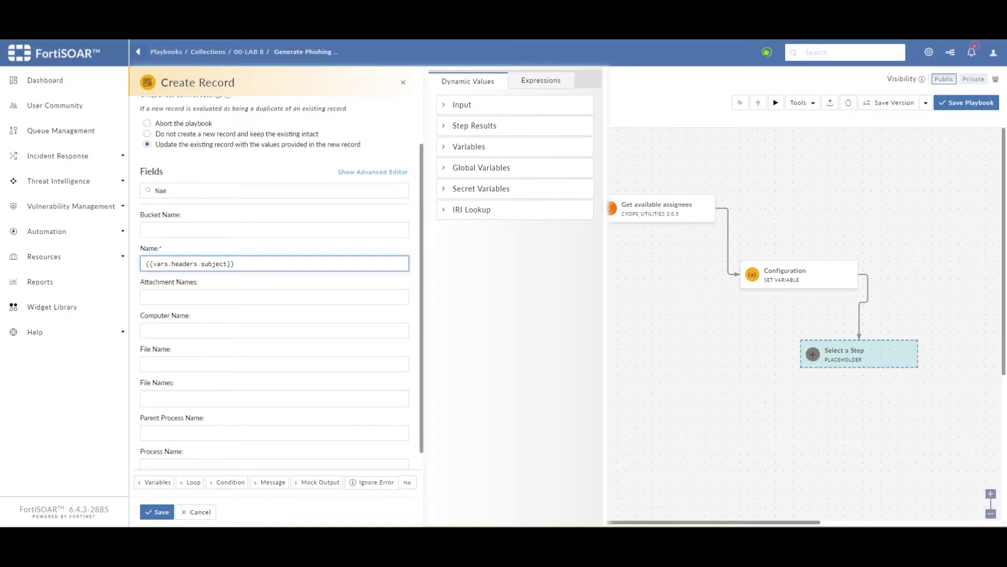
Find the Email Headers field and set it to {{vars.headers | toJSON}}
{"action": "triple_click", "coordinate": [196, 189]}
{"action": "type", "text": "hea"}
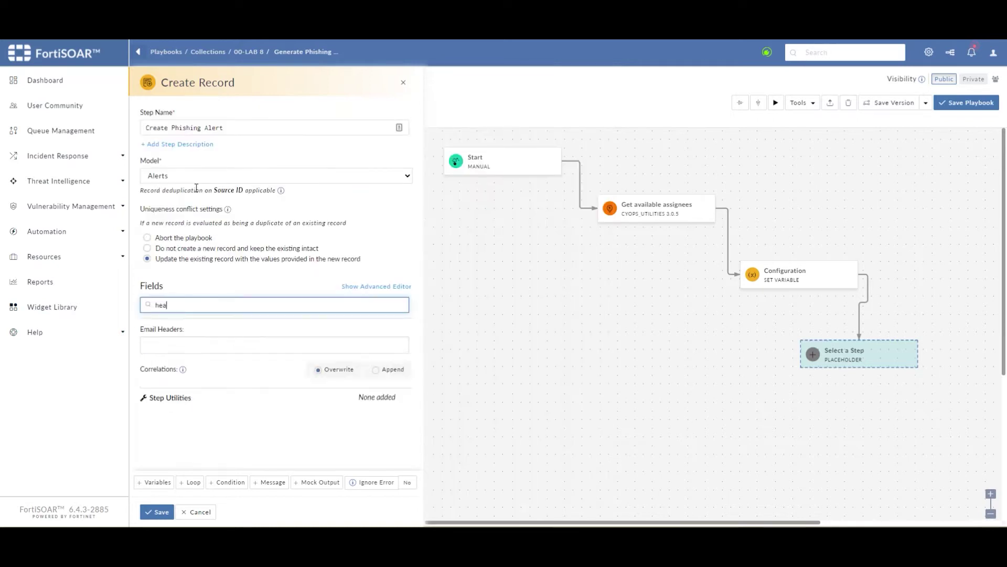
{"action": "type", "text": "der"}
{"action": "left_click", "coordinate": [275, 345]}
{"action": "type", "text": "{{vars.headers | toJSON}}"}
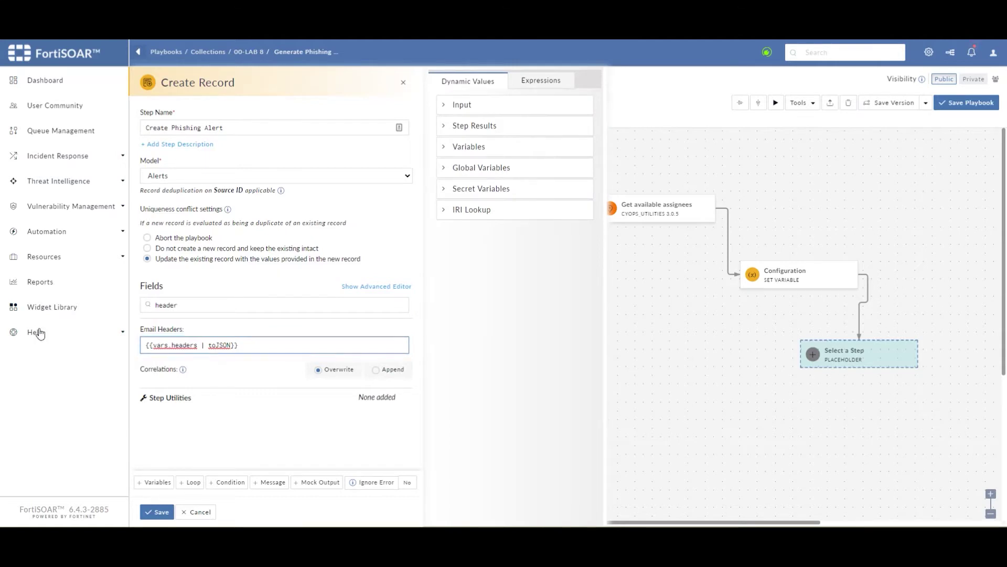
Set the Email Subject field to {{vars.headers.subject}} and the Event Time field to {{arrow.utcnow()}}
{"action": "double_click", "coordinate": [191, 306]}
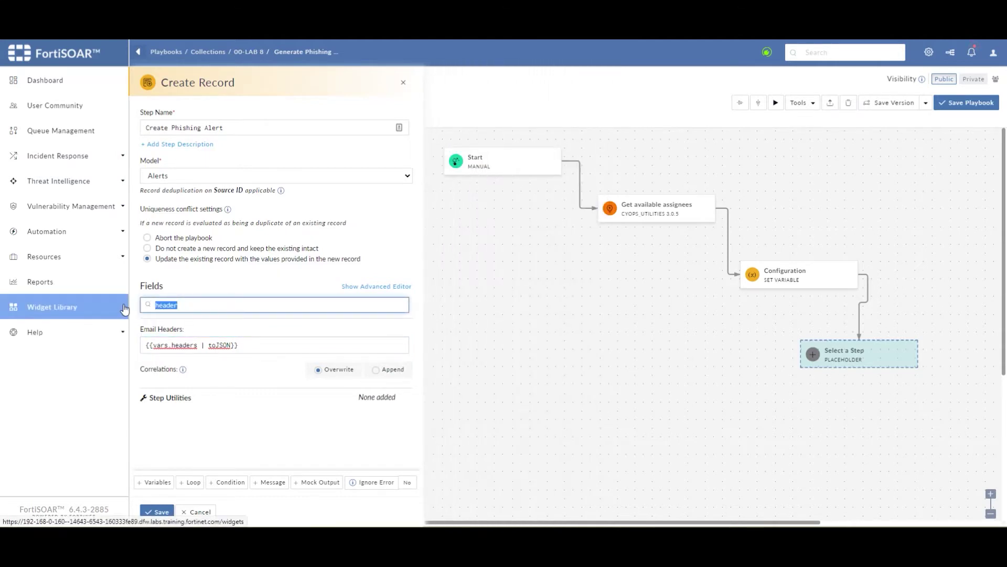
{"action": "type", "text": "subject"}
{"action": "key", "text": "Tab"}
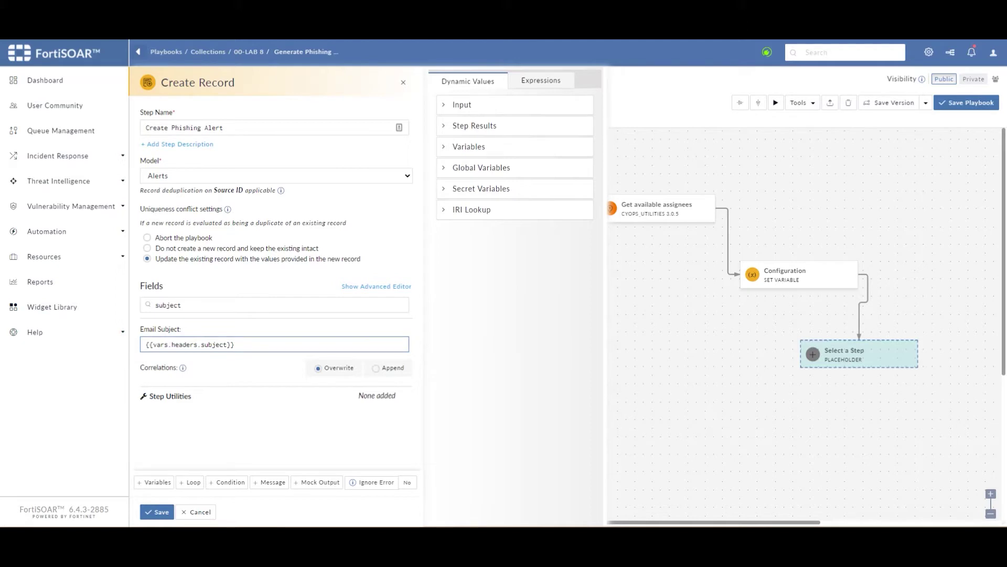
{"action": "type", "text": "even"}
{"action": "type", "text": "{{arrow.utcnow()}}"}
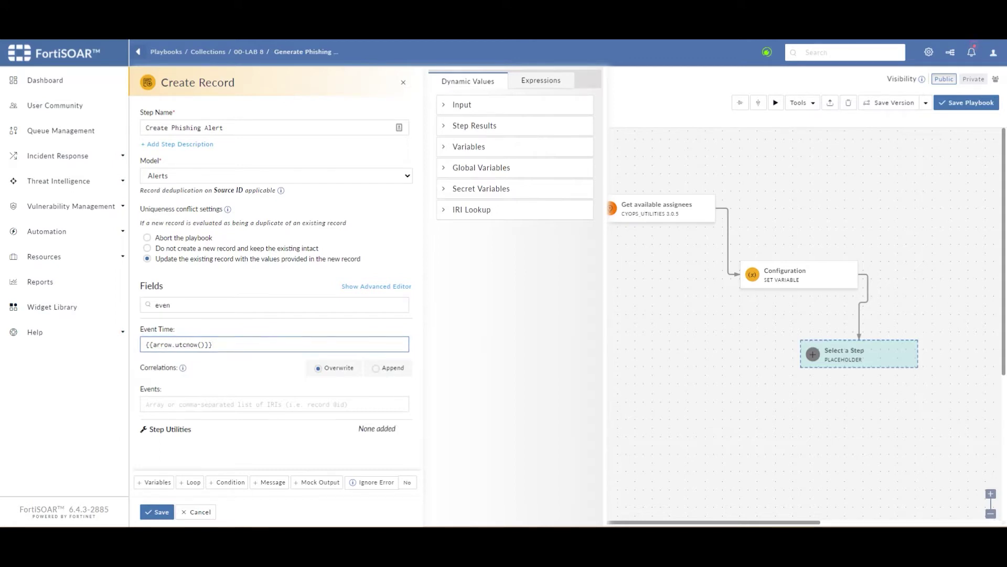
Find the File Hash field and fill it with the copied hash value
{"action": "triple_click", "coordinate": [240, 306]}
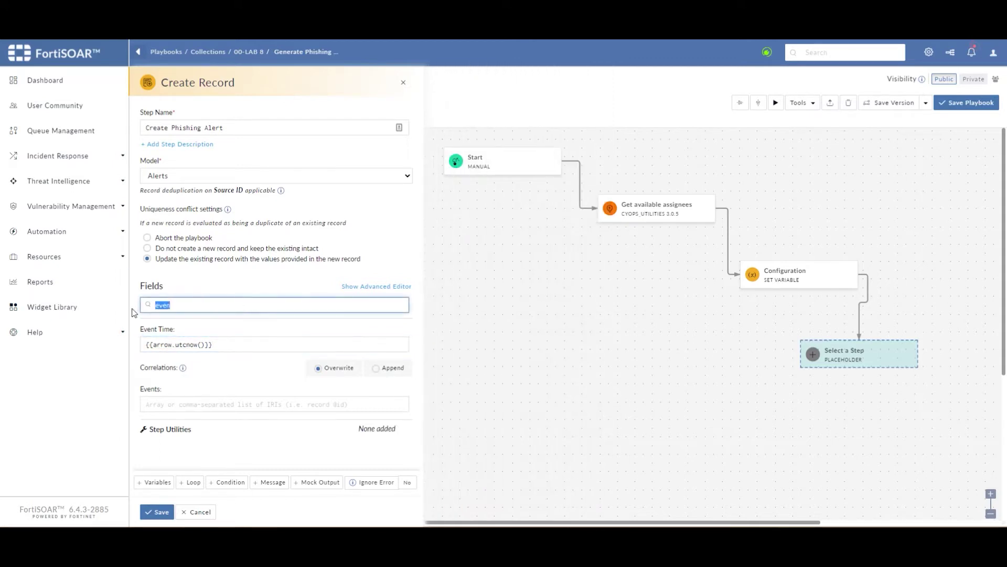
{"action": "key", "text": "BackSpace"}
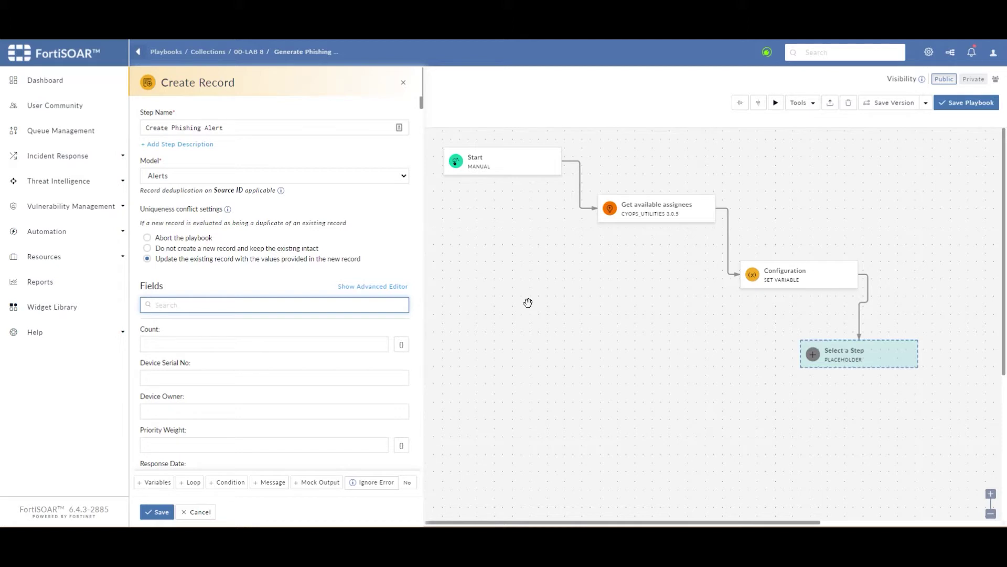
{"action": "type", "text": "has"}
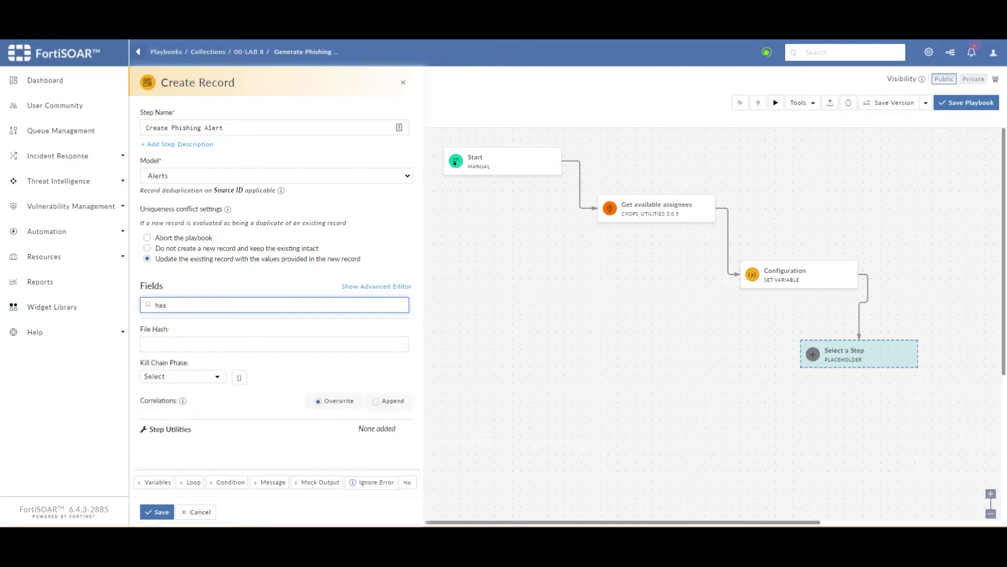
{"action": "left_click", "coordinate": [288, 345]}
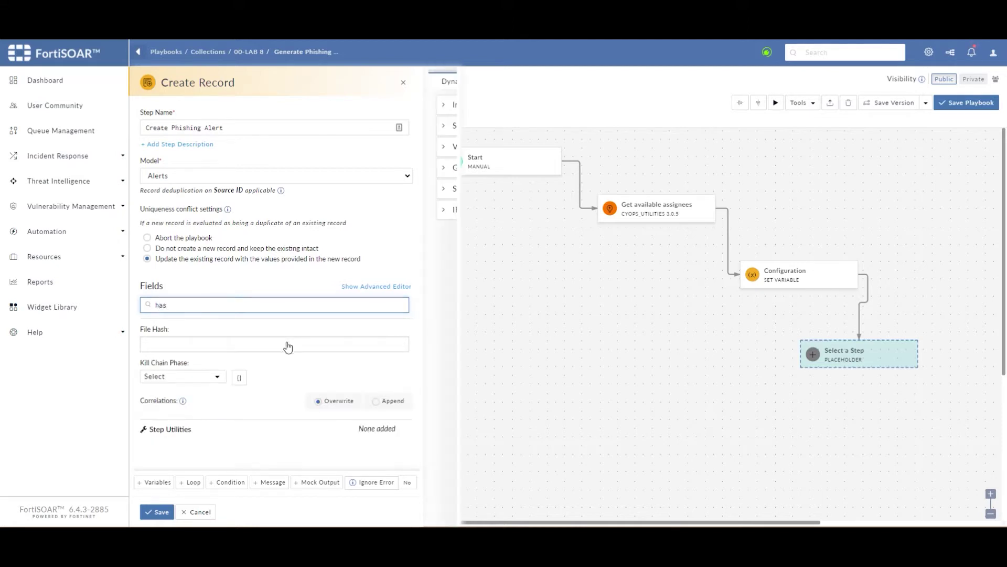
{"action": "key", "text": "ctrl+v"}
Find the Recipient Email Address field and fill in the recipient's email address
{"action": "triple_click", "coordinate": [278, 304]}
{"action": "type", "text": "recip"}
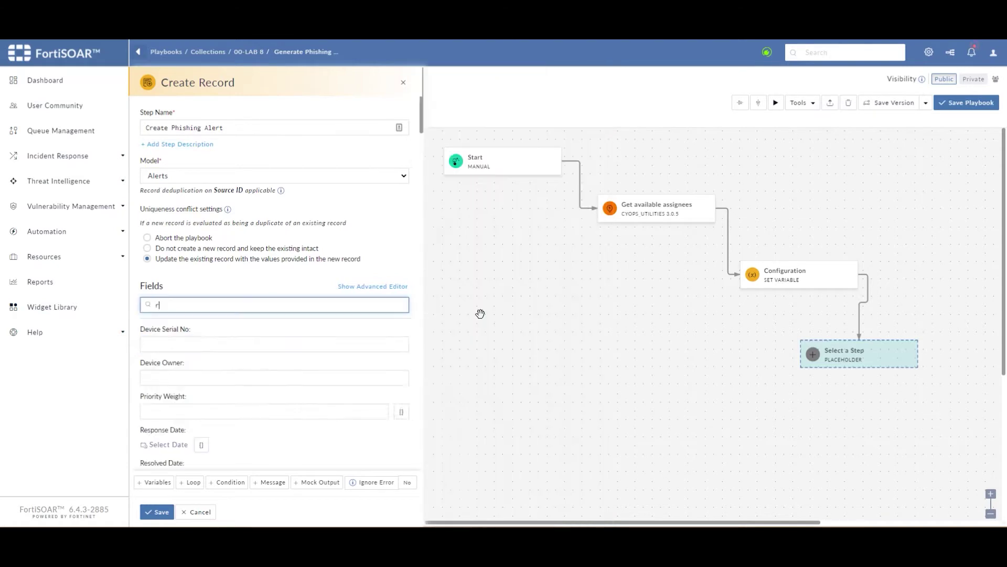
{"action": "left_click", "coordinate": [194, 378]}
{"action": "key", "text": "ctrl+v"}
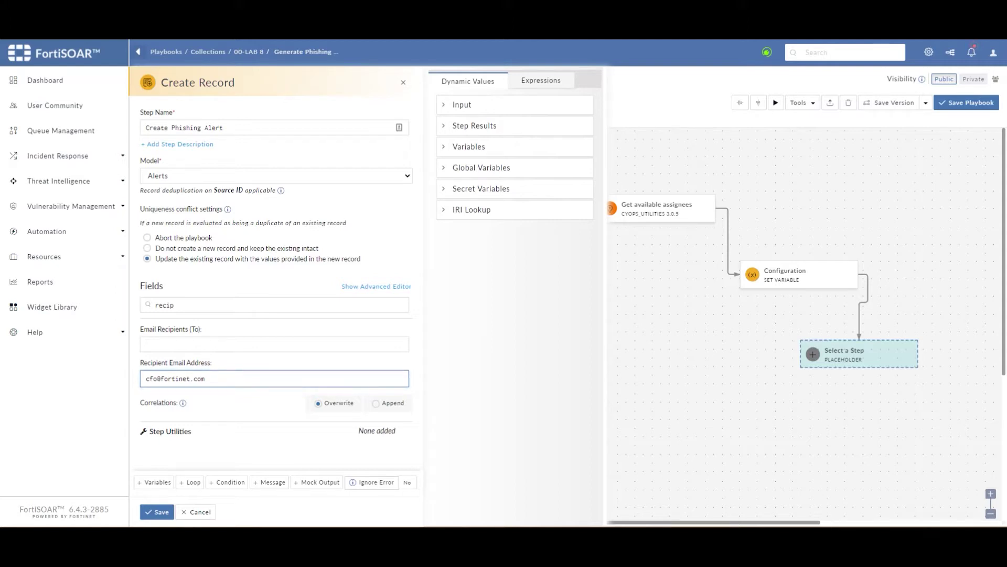
Set the Reporter to "SOC TEAM, Inc." with its email address, and fill the Reporter Email Body with the request to investigate the attached suspicious email
{"action": "triple_click", "coordinate": [278, 305]}
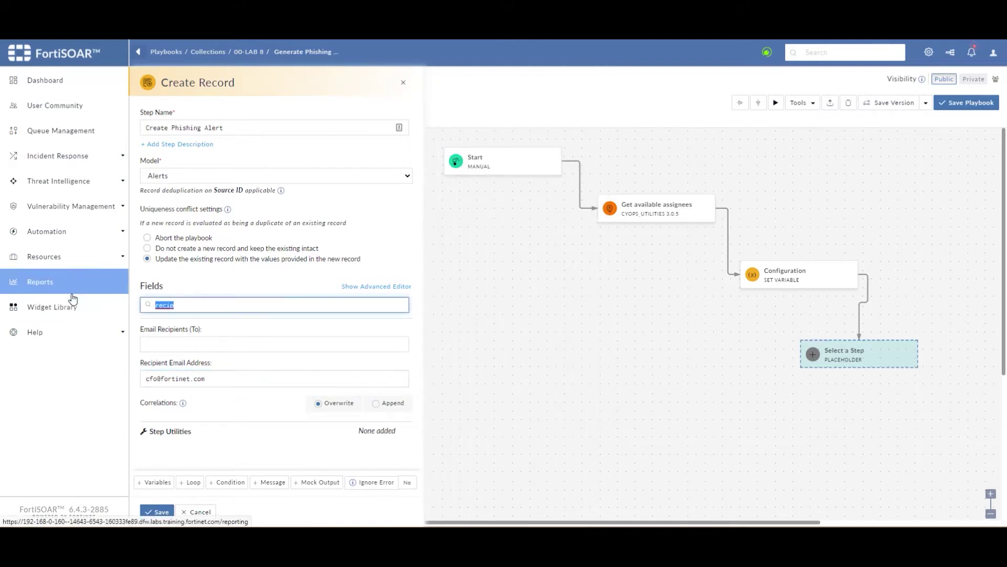
{"action": "type", "text": "report"}
{"action": "key", "text": "ctrl+v"}
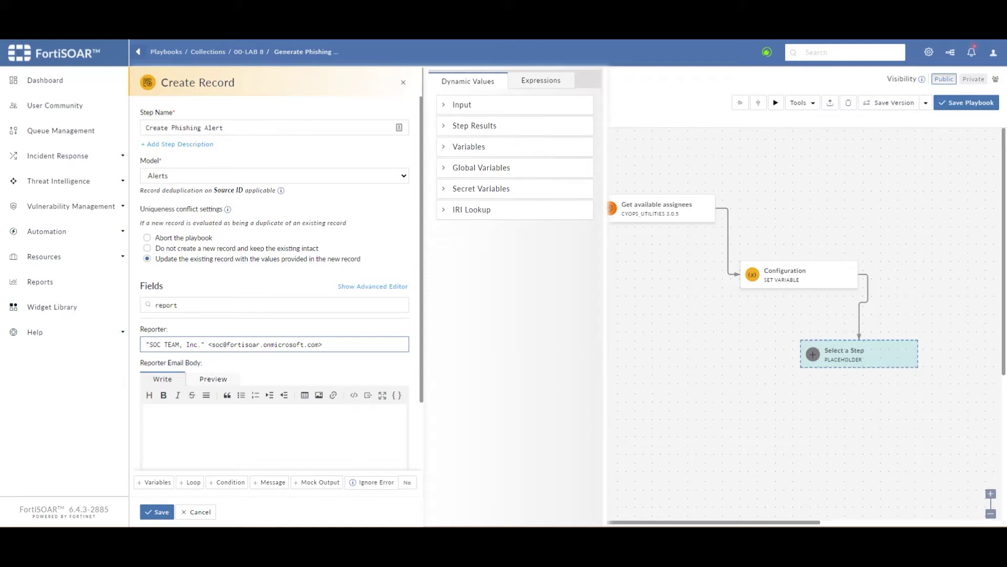
{"action": "left_click", "coordinate": [189, 401]}
{"action": "scroll", "coordinate": [187, 383], "scroll_direction": "down", "scroll_amount": 2}
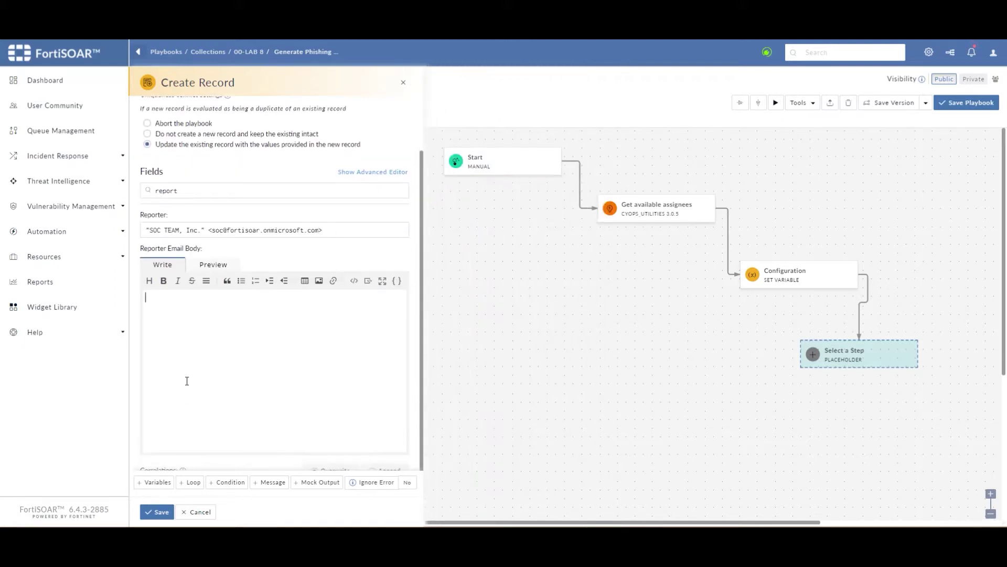
{"action": "left_click", "coordinate": [198, 337]}
{"action": "type", "text": "<p>SOC team, please investigate the attached suspicious email we have received. The return address seems to be a spoofed domain.</p>"}
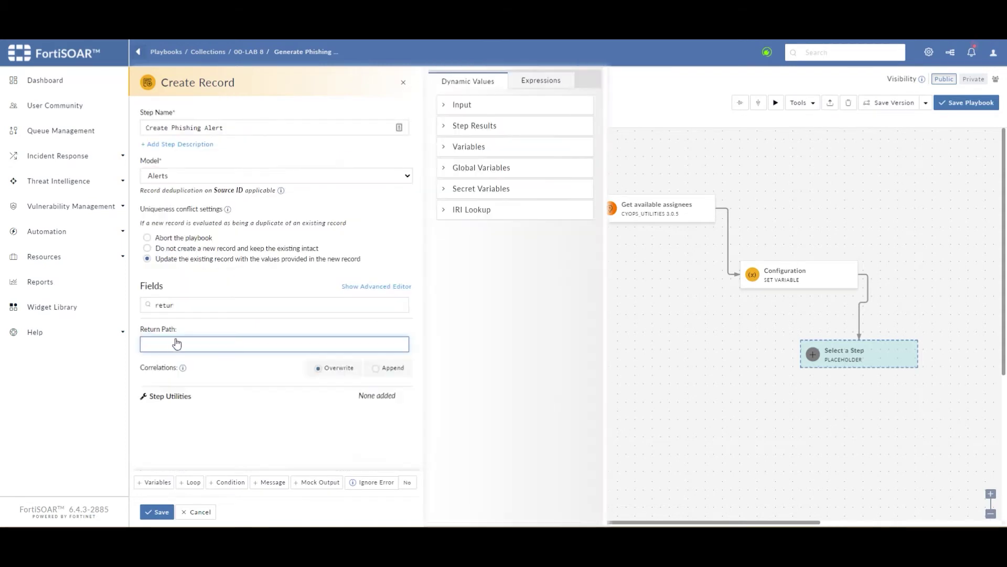
Fill in the Return Path and Sender Email Address with their email addresses, and set the Sender Domain to fortinite.com
{"action": "key", "text": "ctrl+v"}
{"action": "left_click_drag", "start_coordinate": [231, 303], "coordinate": [108, 302]}
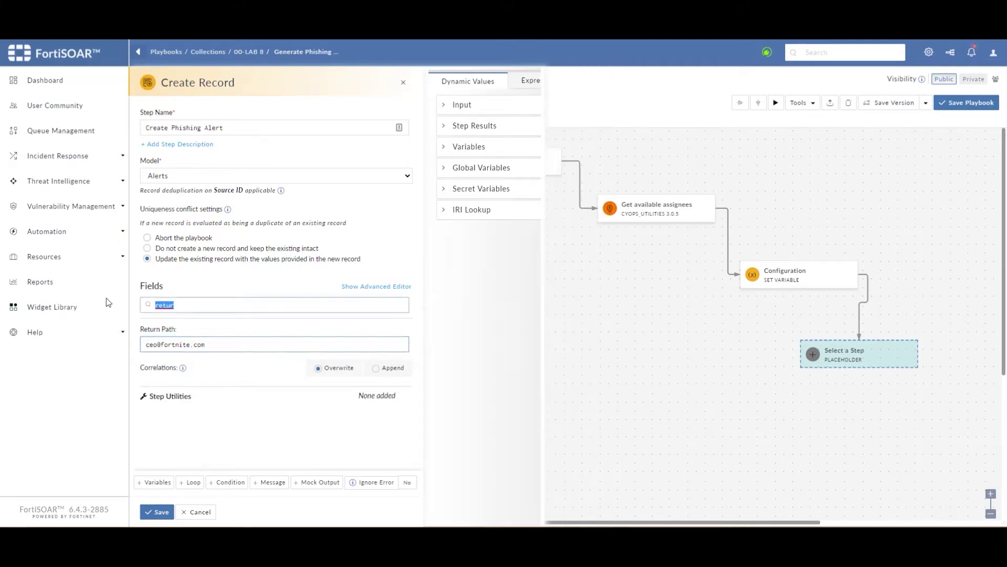
{"action": "type", "text": "sen"}
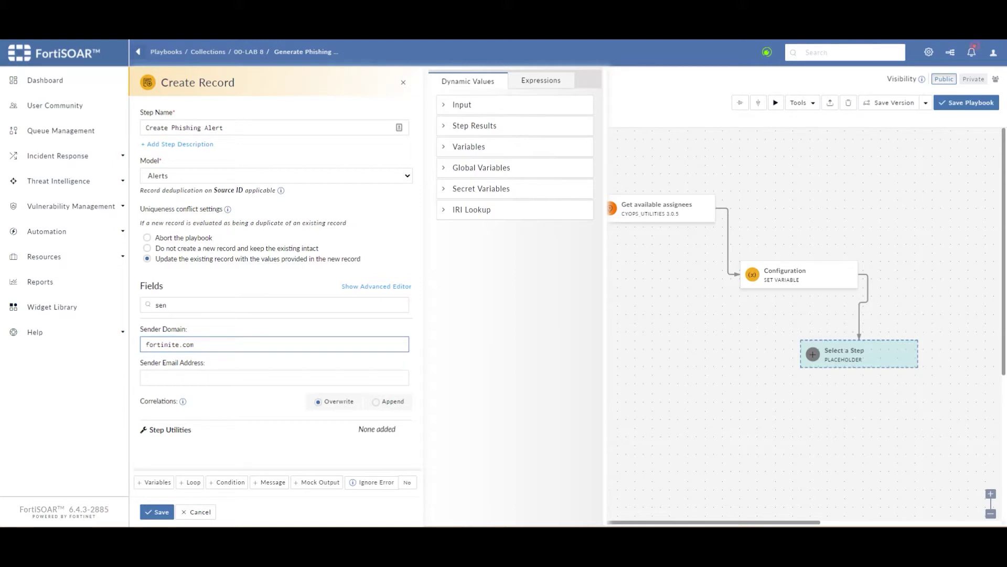
{"action": "left_click", "coordinate": [179, 378]}
{"action": "key", "text": "ctrl+v"}
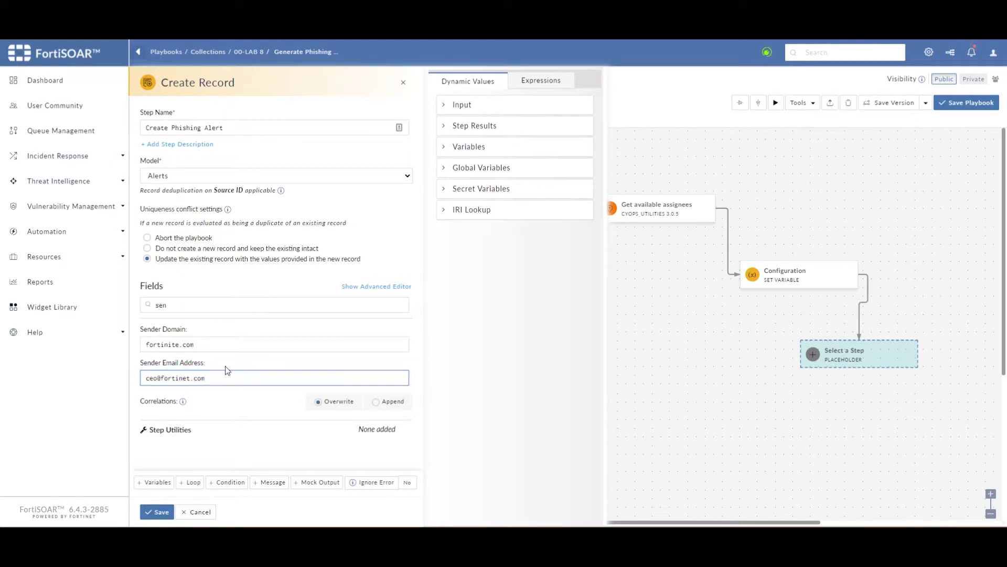
Set the alert's Source to User Reported, and set both Ack SLA and Response SLA to Awaiting Action
{"action": "left_click", "coordinate": [222, 307]}
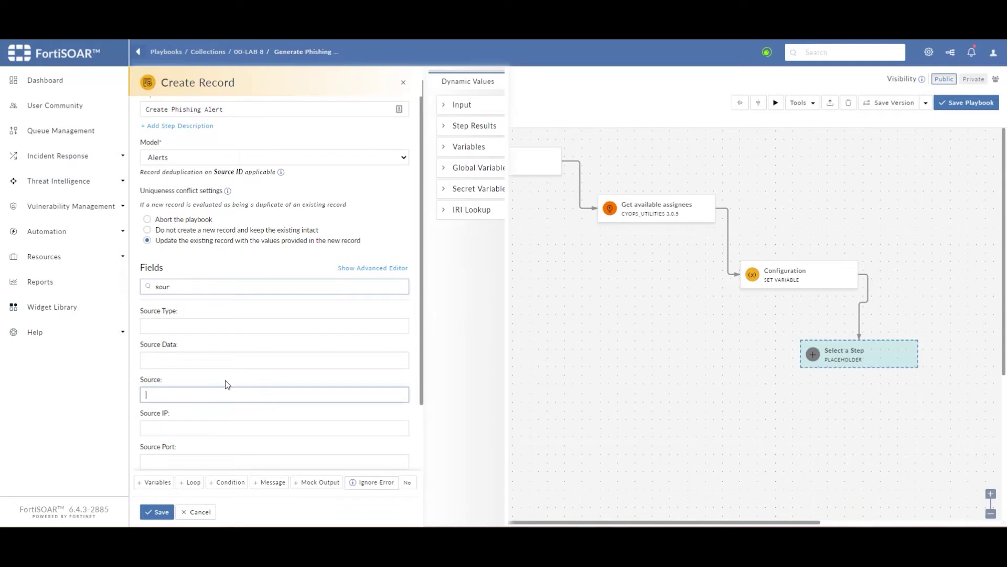
{"action": "type", "text": "User Reported"}
{"action": "left_click", "coordinate": [218, 288]}
{"action": "key", "text": "BackSpace"}
{"action": "key", "text": "BackSpace"}
{"action": "key", "text": "BackSpace"}
{"action": "type", "text": "sla"}
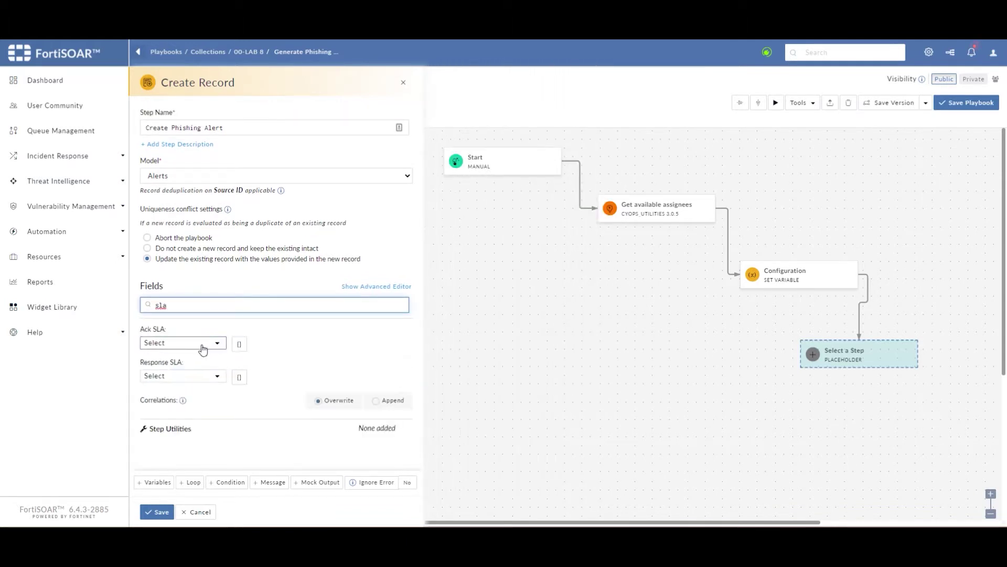
{"action": "left_click", "coordinate": [199, 347]}
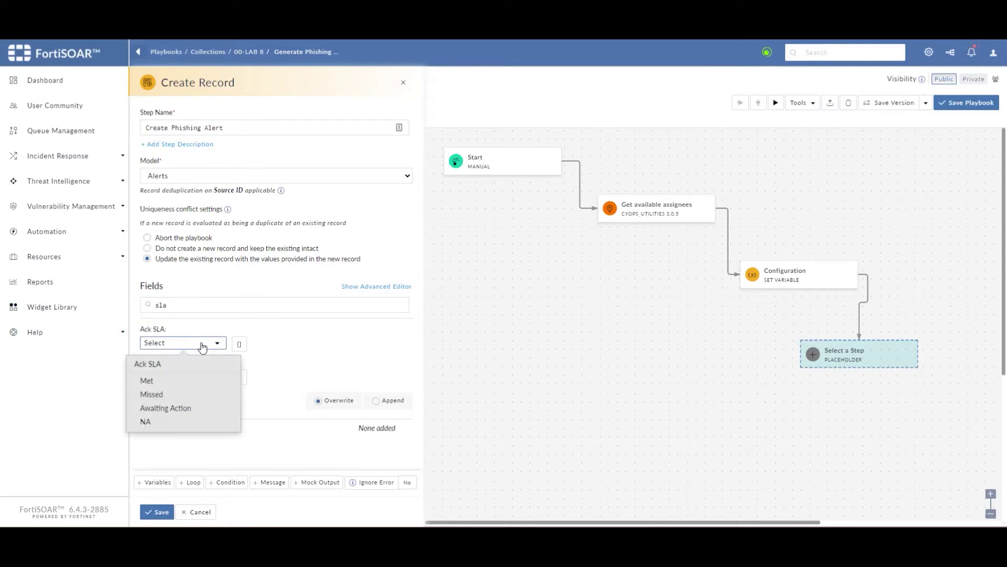
{"action": "left_click", "coordinate": [165, 409]}
{"action": "left_click", "coordinate": [175, 378]}
{"action": "left_click", "coordinate": [173, 441]}
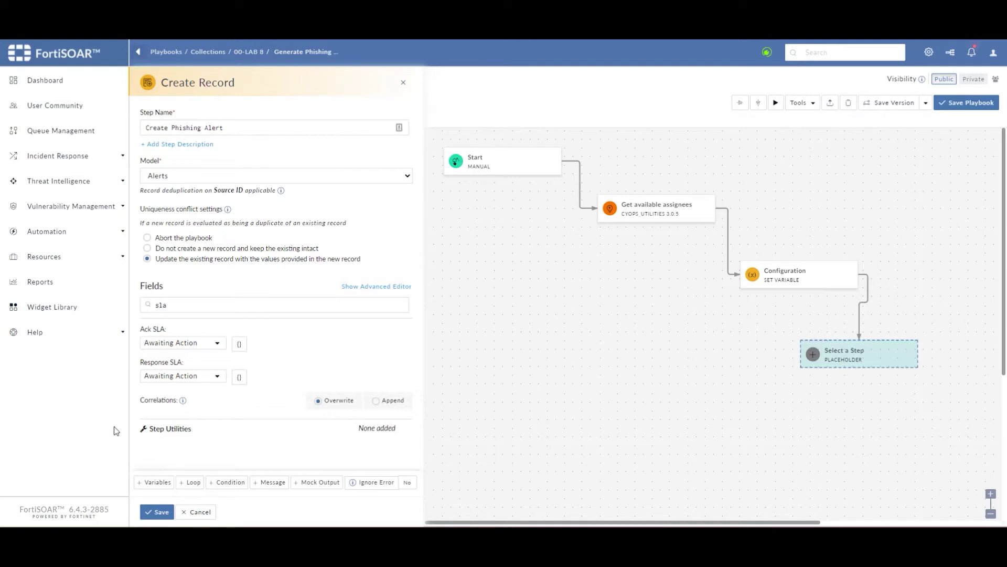
Find the Escalated field and set it to No
{"action": "double_click", "coordinate": [175, 304]}
{"action": "type", "text": "w"}
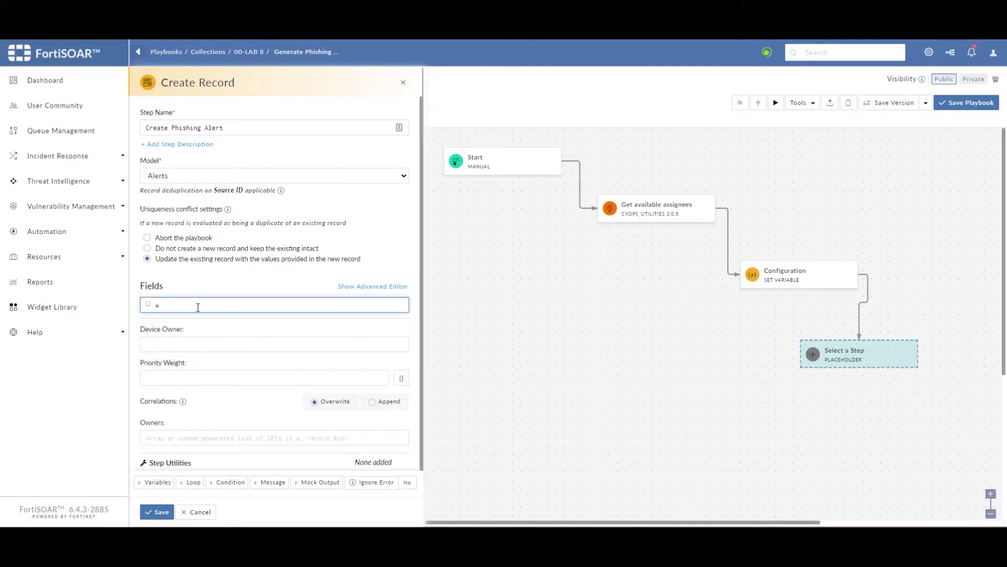
{"action": "key", "text": "BackSpace"}
{"action": "type", "text": "esca"}
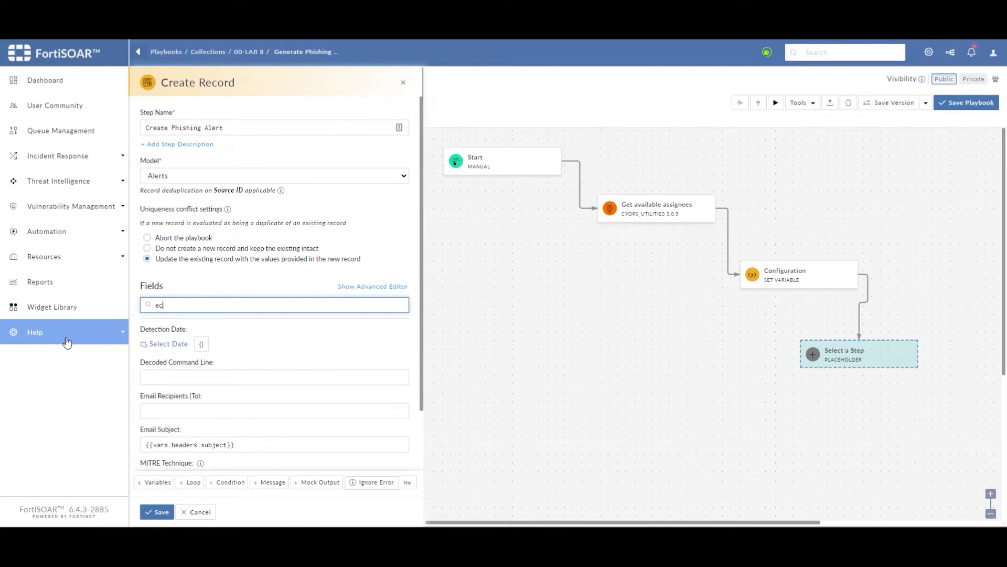
{"action": "scroll", "coordinate": [172, 444], "scroll_direction": "down", "scroll_amount": 2}
{"action": "left_click", "coordinate": [172, 443]}
{"action": "left_click", "coordinate": [181, 497]}
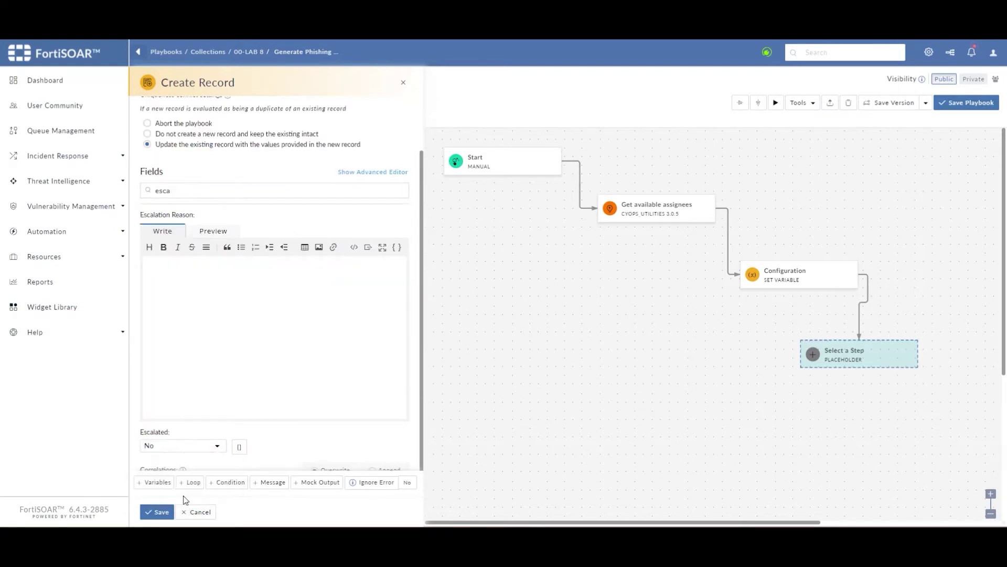
Find the Assigned To field and give it the custom expression {{vars.assignee}}
{"action": "double_click", "coordinate": [189, 192]}
{"action": "type", "text": "a"}
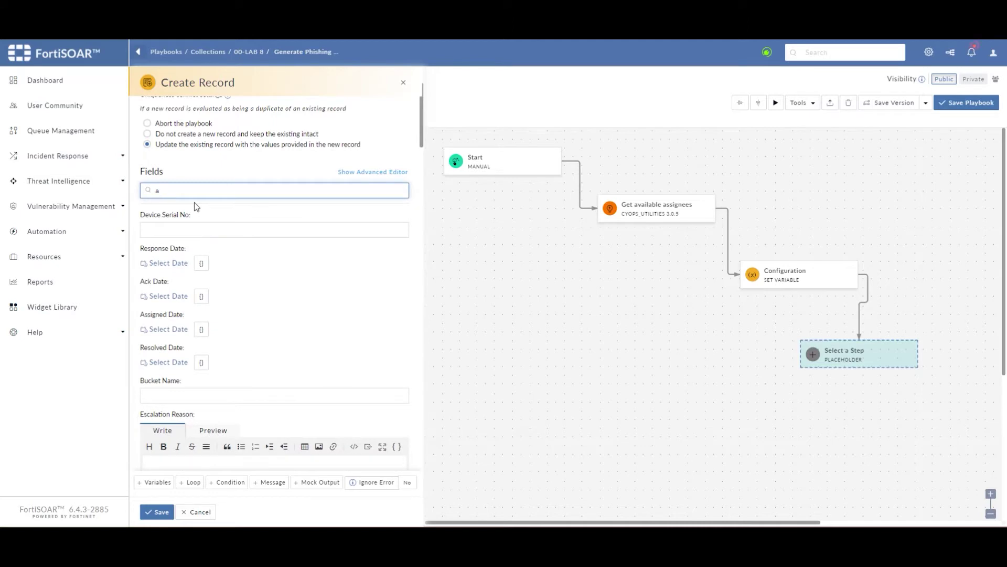
{"action": "type", "text": "ss"}
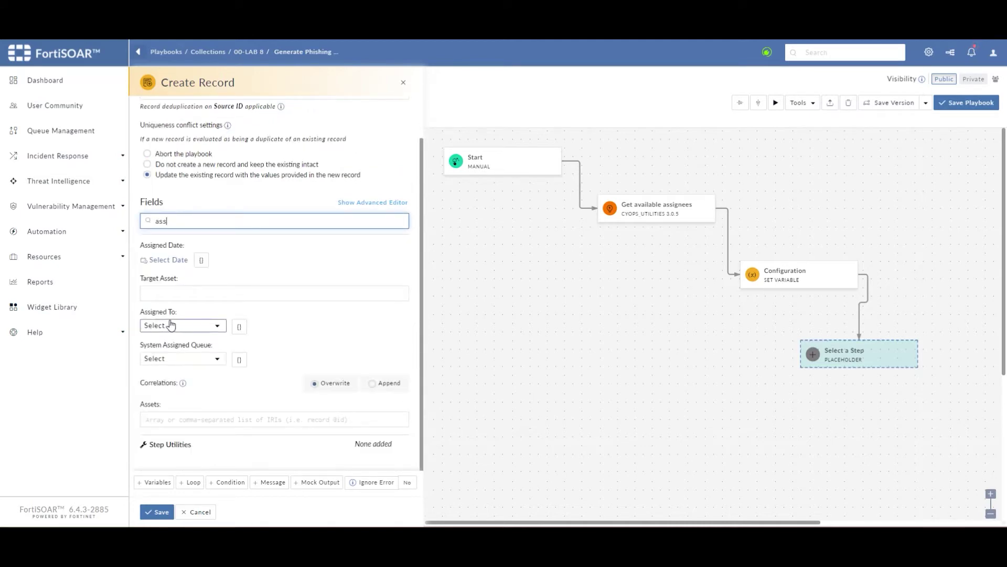
{"action": "left_click", "coordinate": [239, 327]}
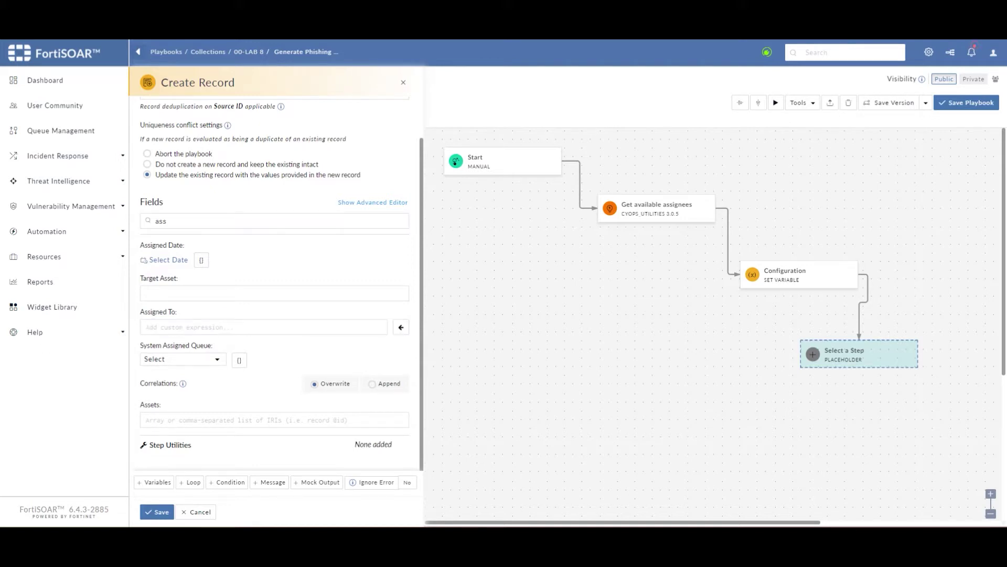
{"action": "left_click", "coordinate": [239, 327]}
{"action": "type", "text": "{{vars.assignee}}"}
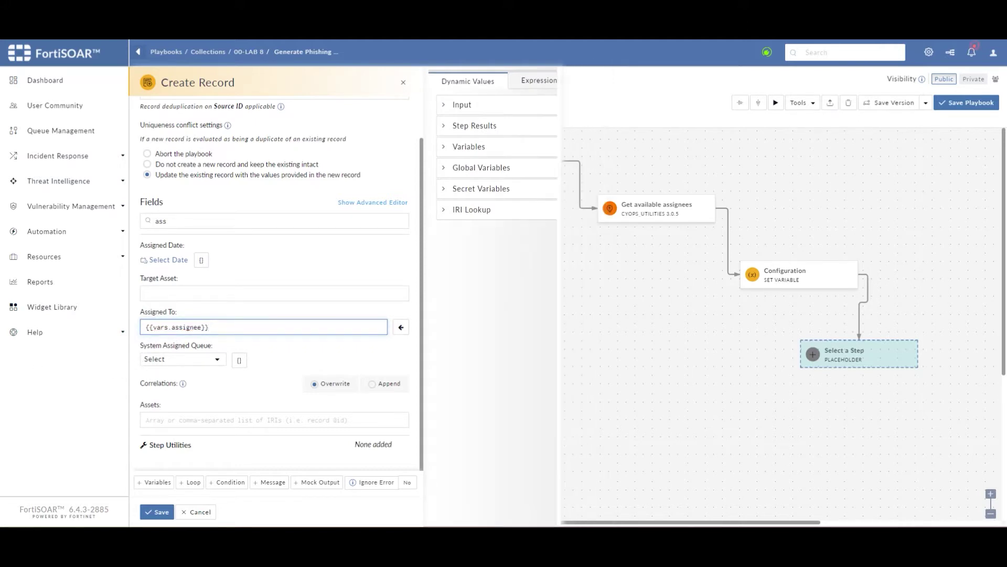
Find the Kill Chain Phase field and set it to Delivery
{"action": "left_click", "coordinate": [173, 222]}
{"action": "double_click", "coordinate": [254, 228]}
{"action": "type", "text": "kill"}
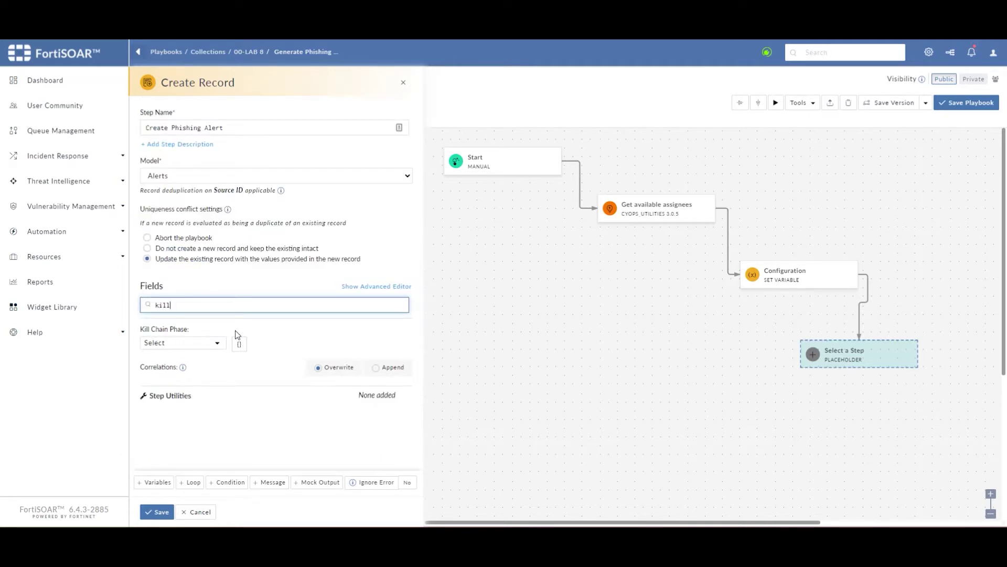
{"action": "left_click", "coordinate": [178, 350]}
{"action": "left_click", "coordinate": [169, 447]}
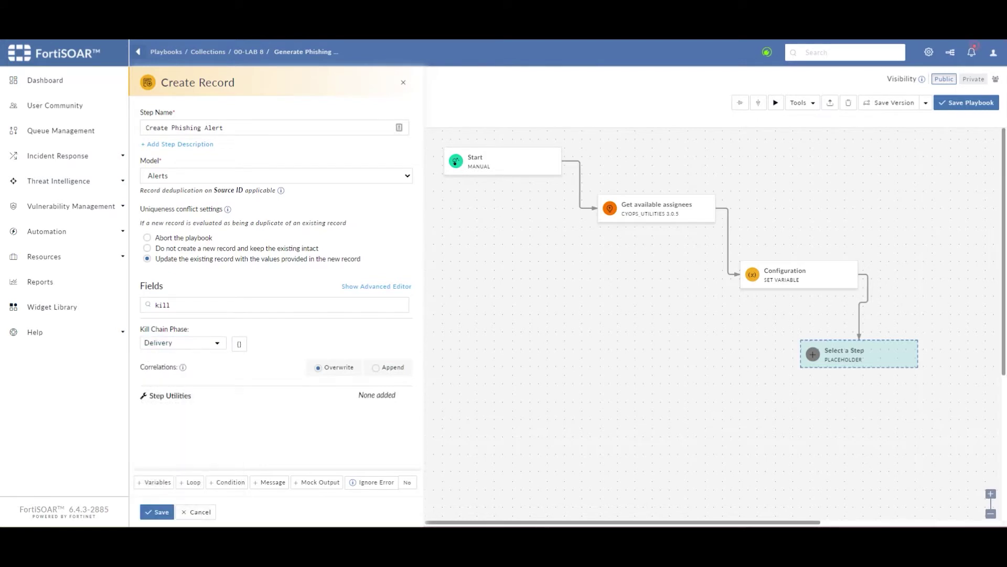
Find the Severity field and set it to Medium
{"action": "double_click", "coordinate": [185, 303]}
{"action": "type", "text": "ser"}
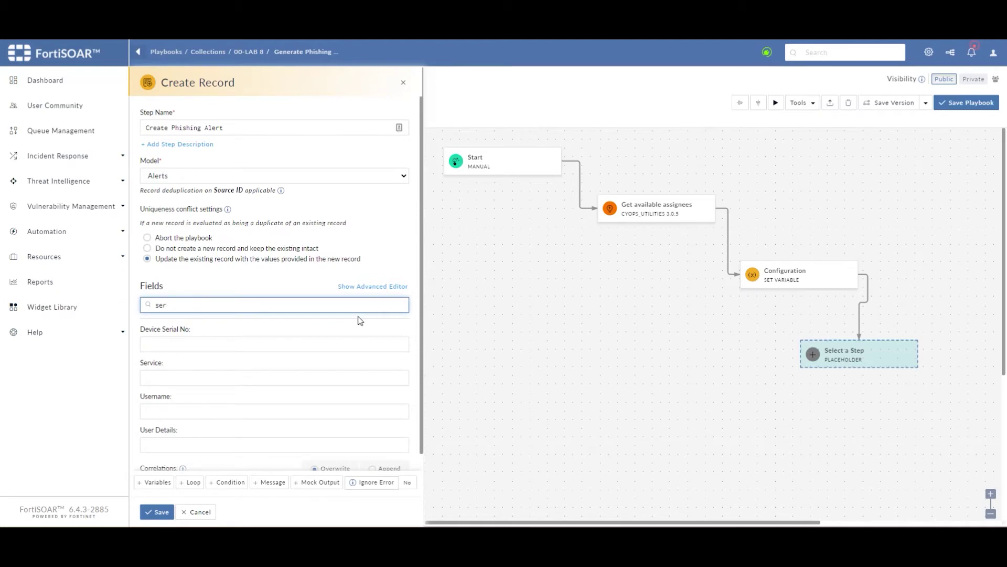
{"action": "type", "text": "ver"}
{"action": "left_click", "coordinate": [178, 343]}
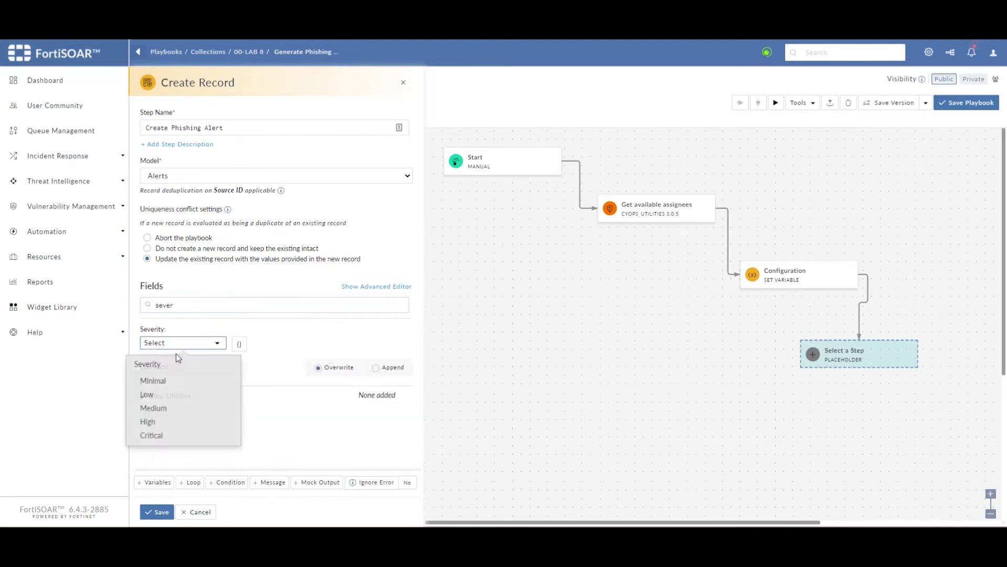
{"action": "left_click", "coordinate": [173, 409]}
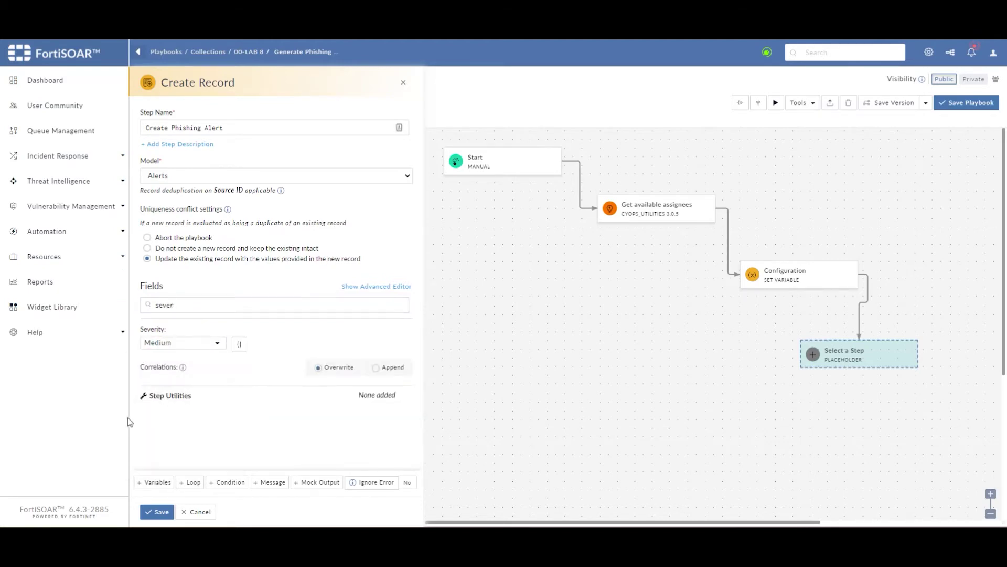
Find the State and Status fields, set the State to New and choose a Status for the alert
{"action": "left_click", "coordinate": [197, 309]}
{"action": "double_click", "coordinate": [168, 308]}
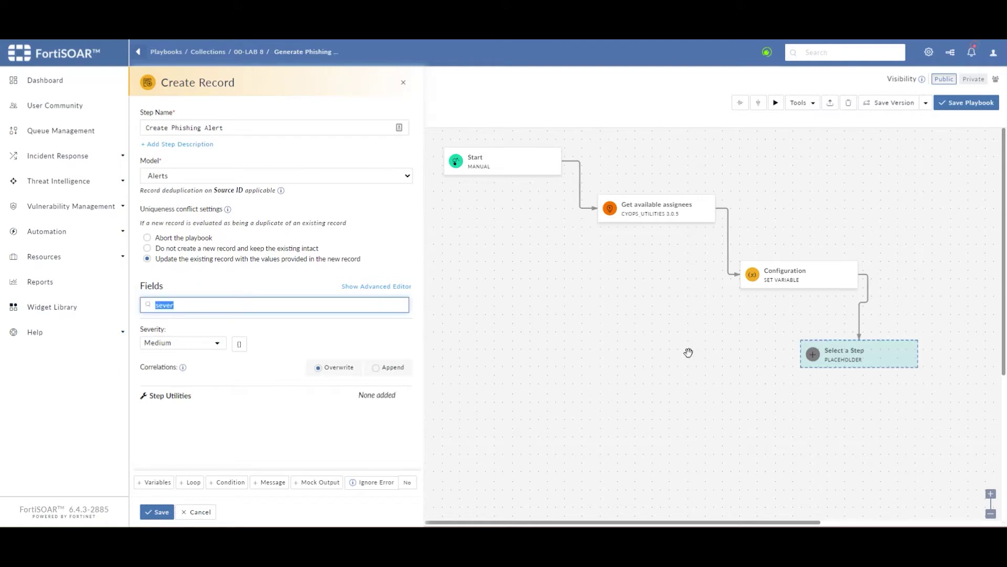
{"action": "type", "text": "sta"}
{"action": "left_click", "coordinate": [182, 342]}
{"action": "left_click", "coordinate": [157, 373]}
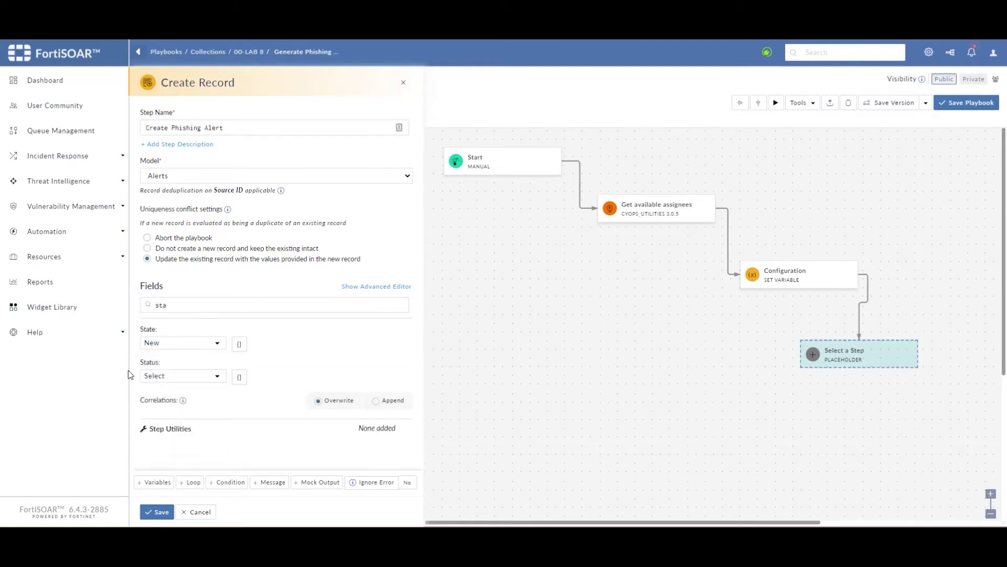
{"action": "left_click", "coordinate": [187, 379]}
{"action": "left_click", "coordinate": [153, 414]}
Find the alert's Type field and set it to Suspicious Email
{"action": "left_click", "coordinate": [212, 304]}
{"action": "key", "text": "BackSpace"}
{"action": "key", "text": "BackSpace"}
{"action": "key", "text": "BackSpace"}
{"action": "type", "text": "type"}
{"action": "left_click", "coordinate": [183, 410]}
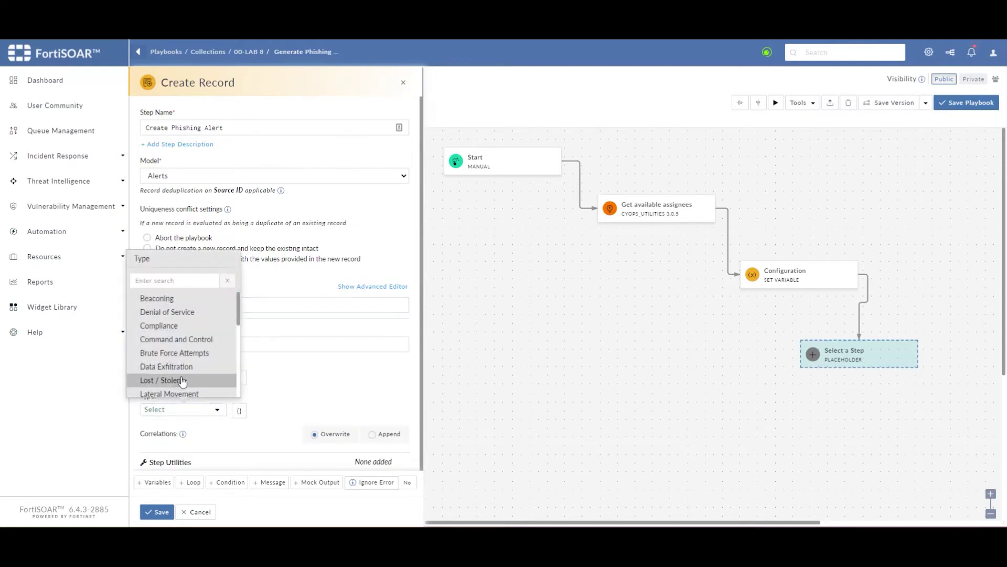
{"action": "scroll", "coordinate": [186, 351], "scroll_direction": "down", "scroll_amount": 1}
{"action": "scroll", "coordinate": [188, 354], "scroll_direction": "down", "scroll_amount": 5}
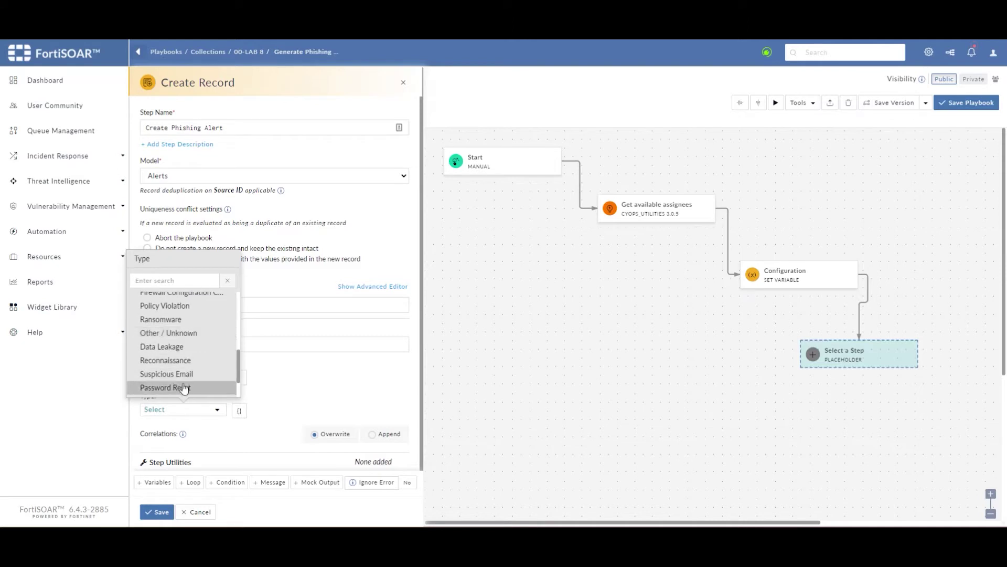
{"action": "left_click", "coordinate": [174, 374]}
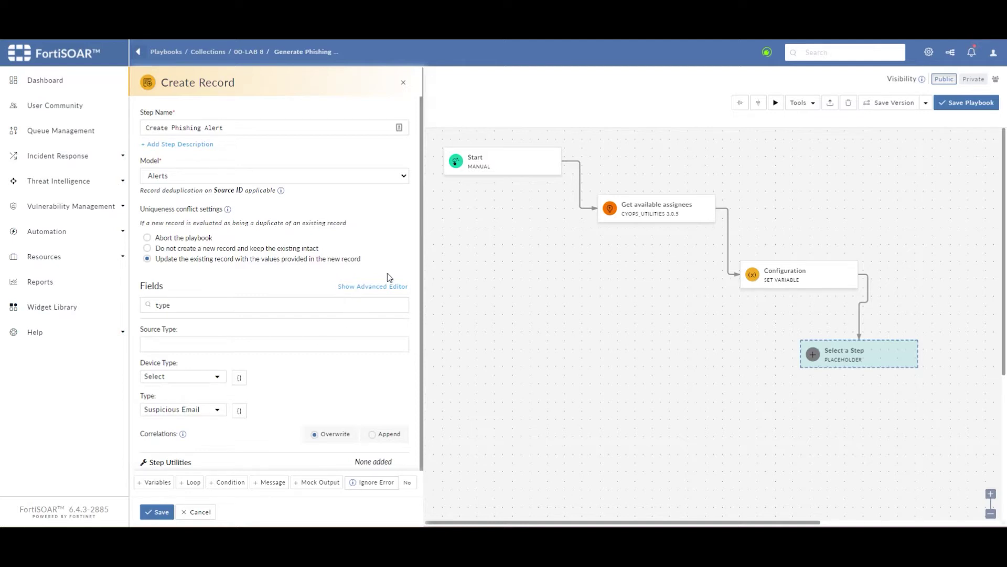
Review all populated alert fields in the advanced editor and return to the form editor
{"action": "left_click", "coordinate": [375, 292]}
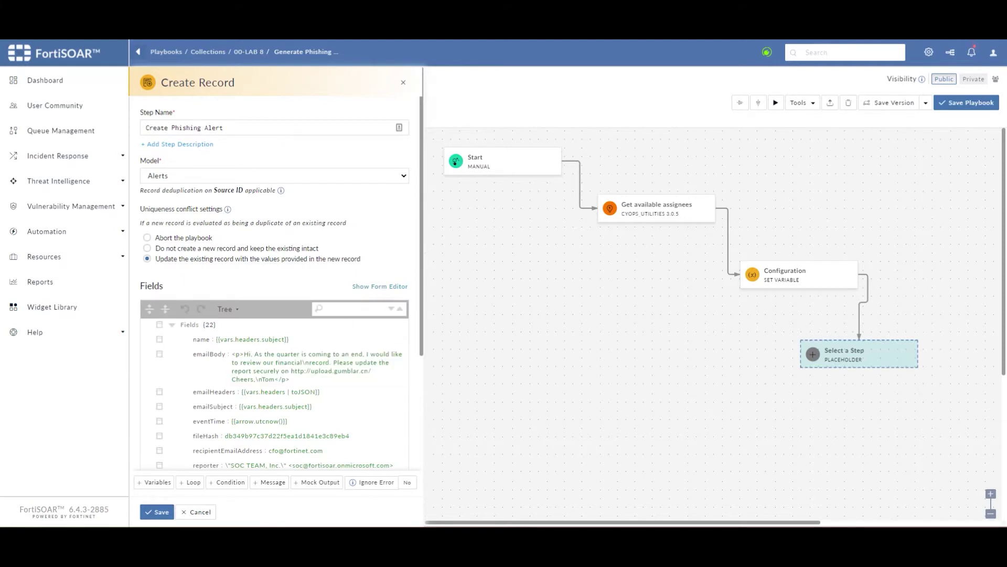
{"action": "left_click_drag", "start_coordinate": [216, 339], "coordinate": [233, 351]}
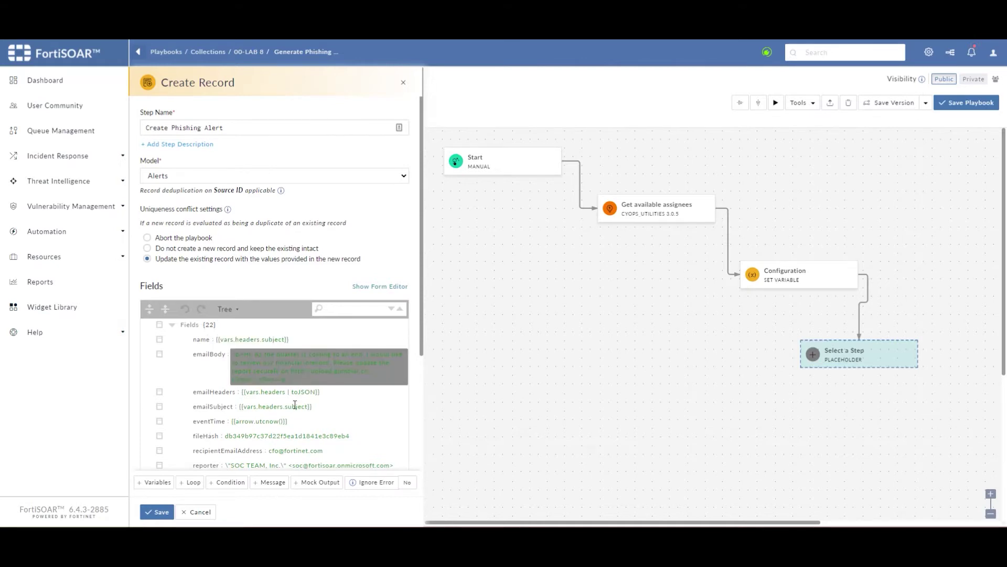
{"action": "scroll", "coordinate": [417, 336], "scroll_direction": "down", "scroll_amount": 5}
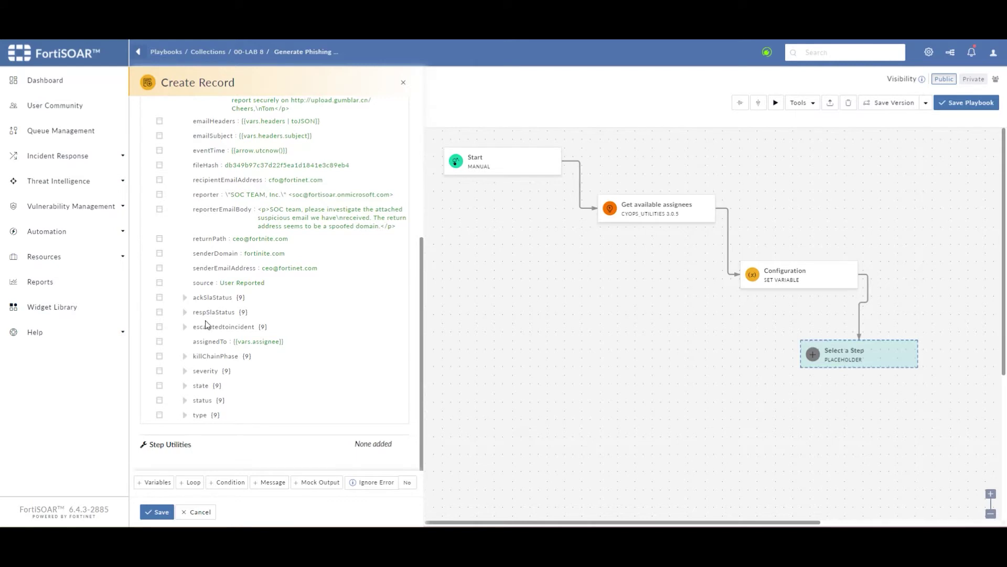
{"action": "scroll", "coordinate": [206, 324], "scroll_direction": "up", "scroll_amount": 5}
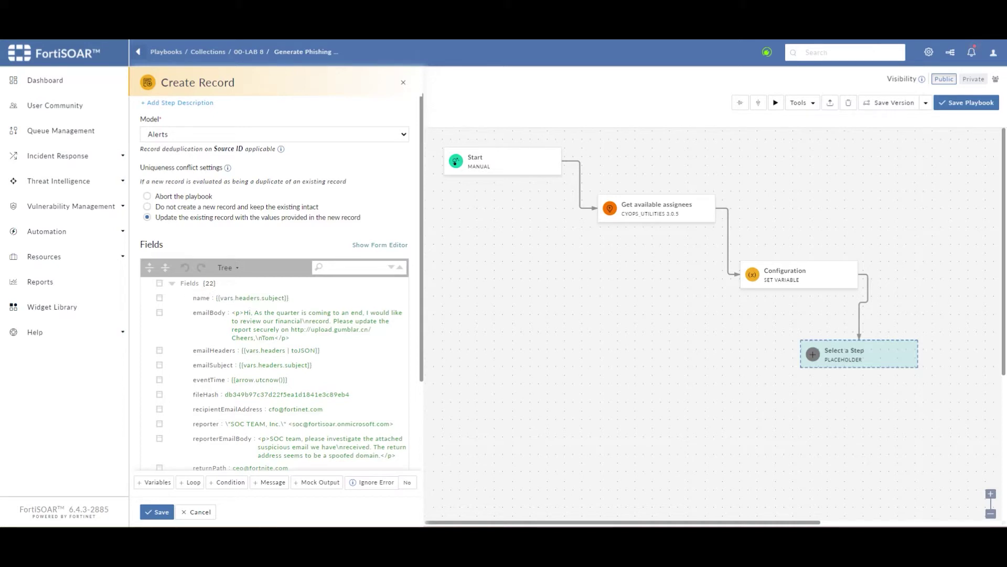
{"action": "scroll", "coordinate": [303, 286], "scroll_direction": "up", "scroll_amount": 1}
{"action": "triple_click", "coordinate": [253, 339]}
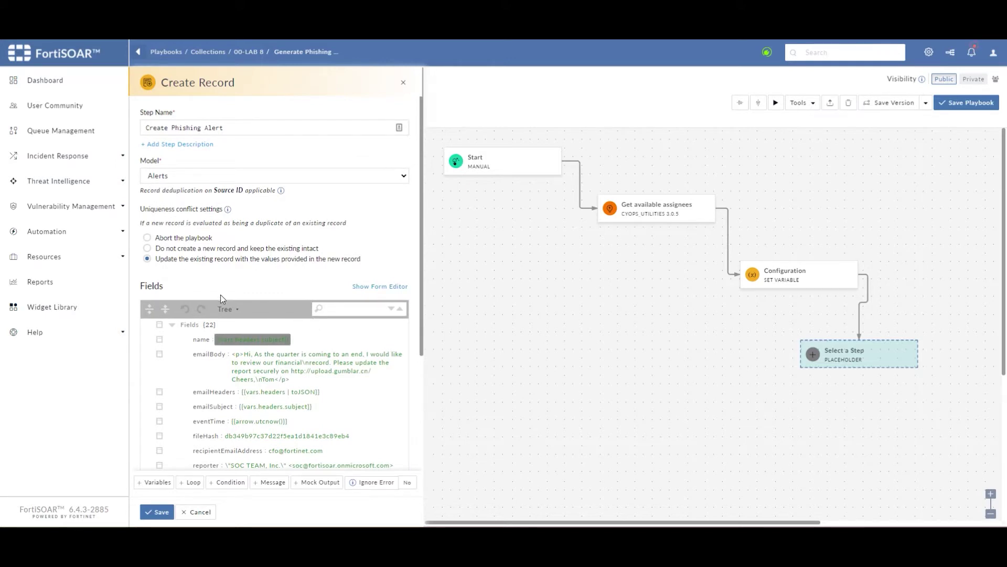
{"action": "left_click", "coordinate": [381, 287]}
Clear the field filter and examine the Name field's expression alongside the playbook variables available as dynamic values
{"action": "scroll", "coordinate": [240, 374], "scroll_direction": "down", "scroll_amount": 1}
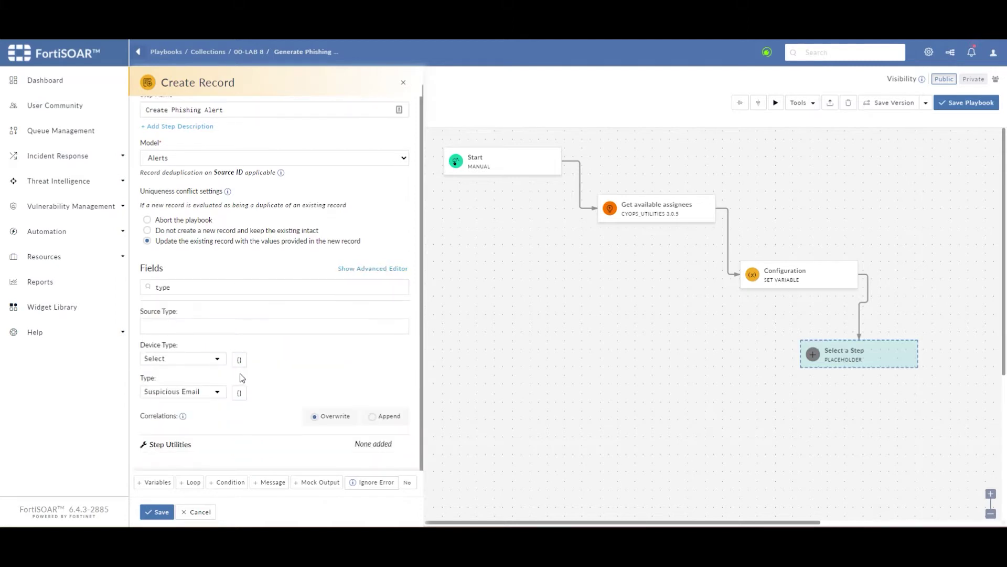
{"action": "scroll", "coordinate": [278, 371], "scroll_direction": "up", "scroll_amount": 1}
{"action": "left_click", "coordinate": [224, 308]}
{"action": "key", "text": "BackSpace"}
{"action": "key", "text": "BackSpace"}
{"action": "key", "text": "BackSpace"}
{"action": "key", "text": "BackSpace"}
{"action": "scroll", "coordinate": [300, 341], "scroll_direction": "down", "scroll_amount": 8}
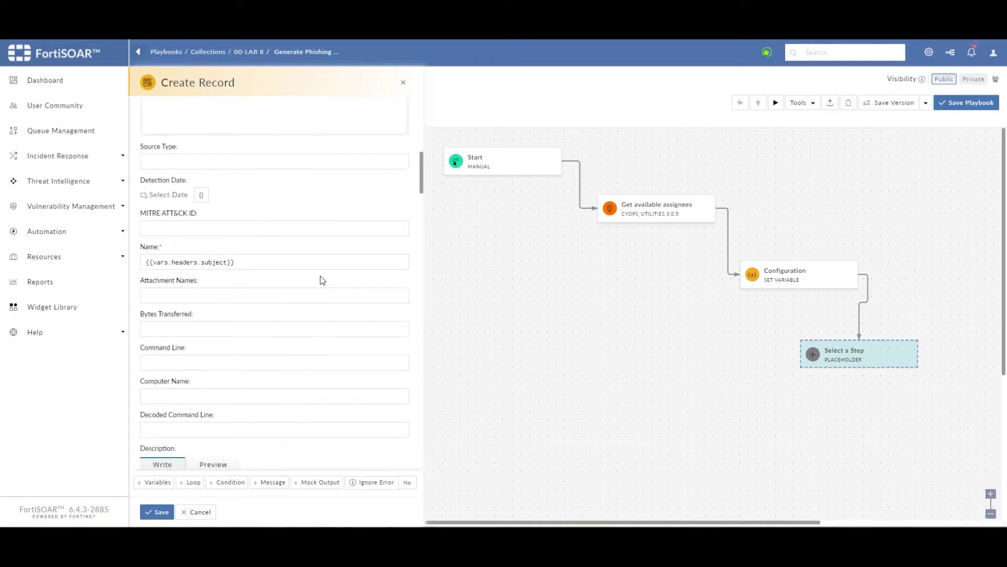
{"action": "left_click", "coordinate": [324, 266]}
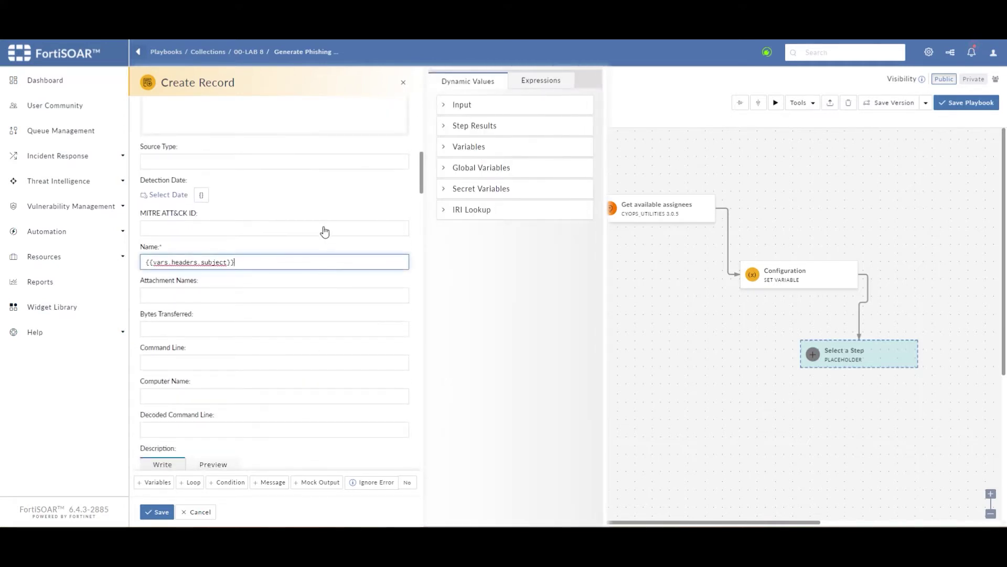
{"action": "left_click", "coordinate": [458, 152]}
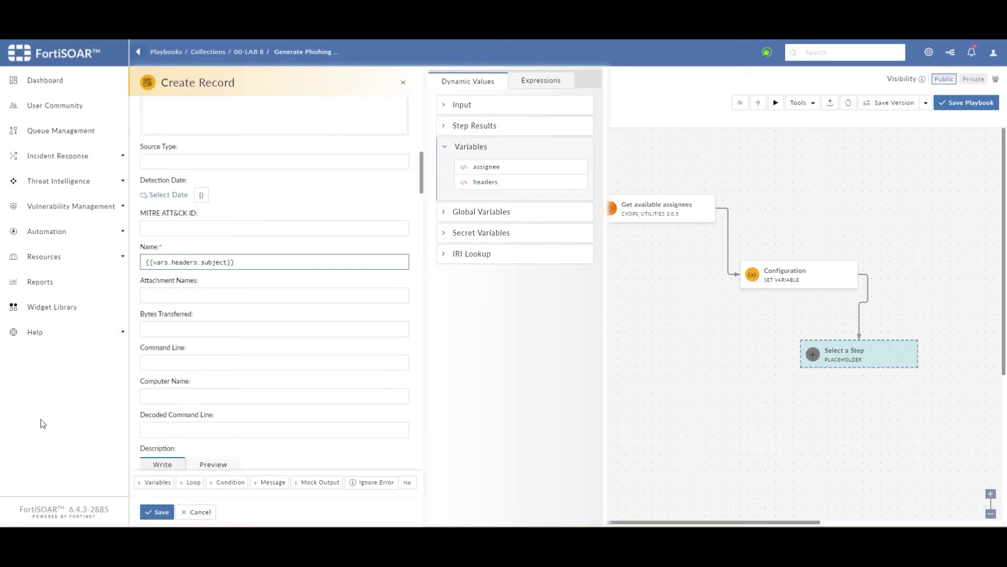
Save the Create Phishing Alert step and save the playbook
{"action": "left_click", "coordinate": [160, 512]}
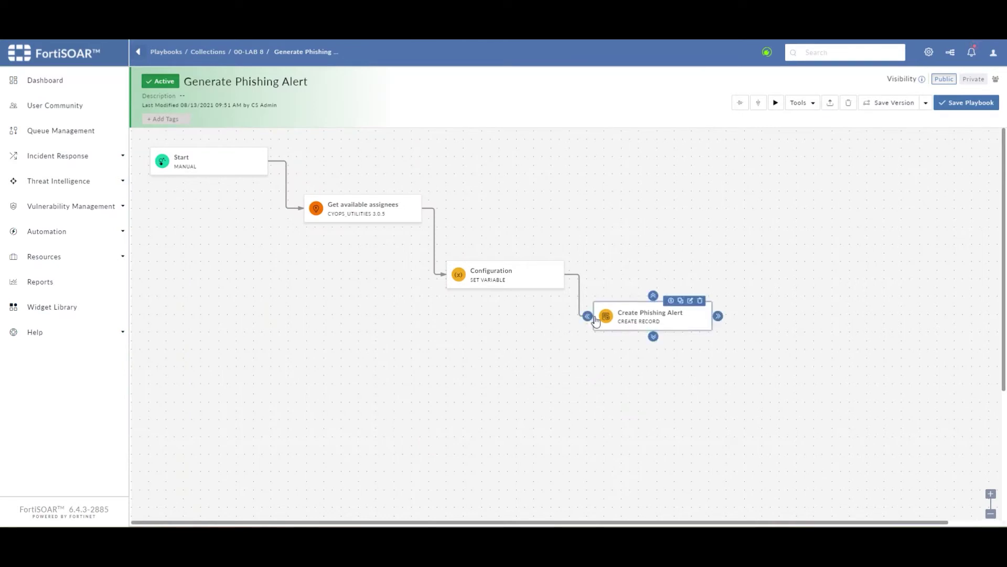
{"action": "left_click", "coordinate": [971, 102]}
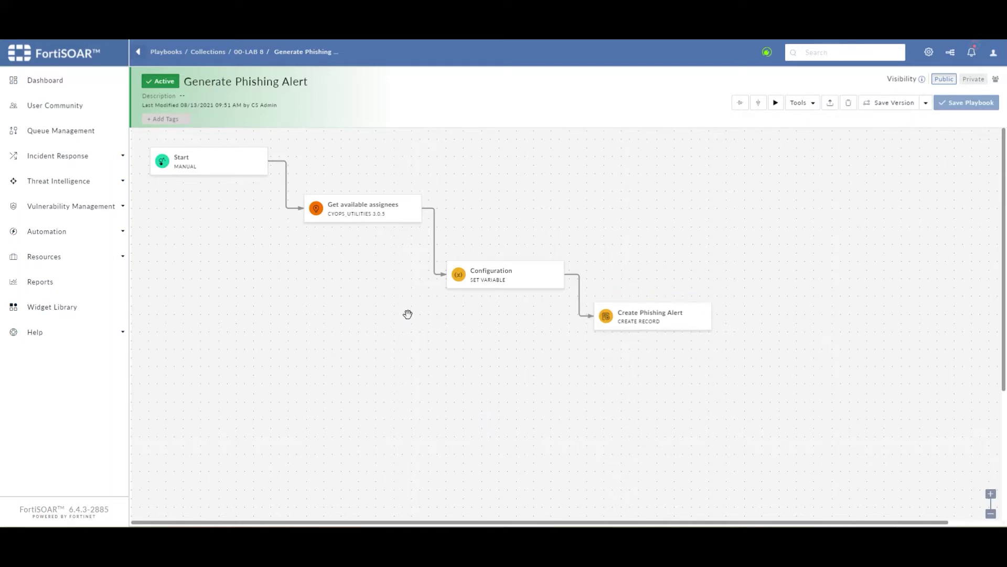
Open the Alerts list in the Incident Response module
{"action": "left_click", "coordinate": [89, 156]}
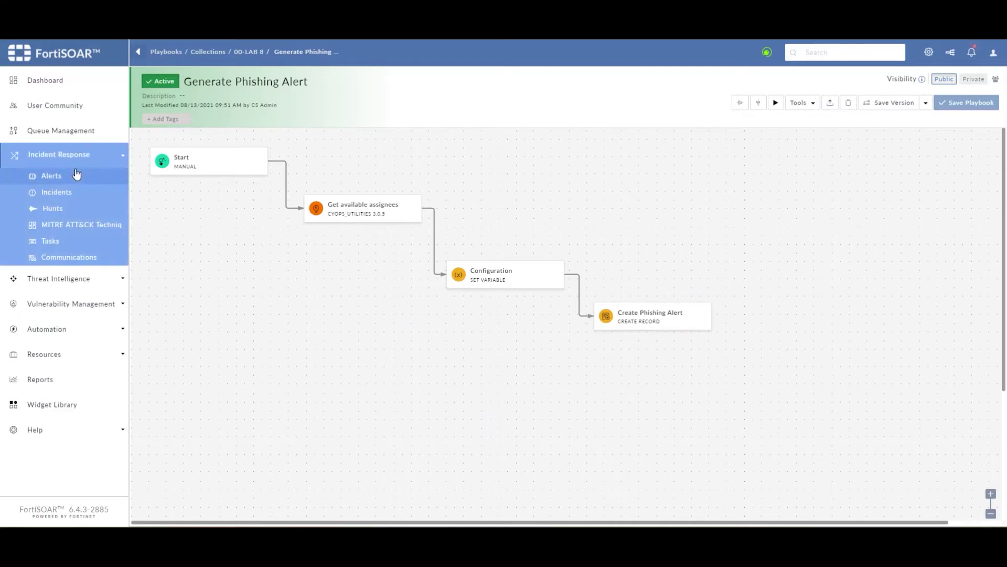
{"action": "left_click", "coordinate": [72, 174]}
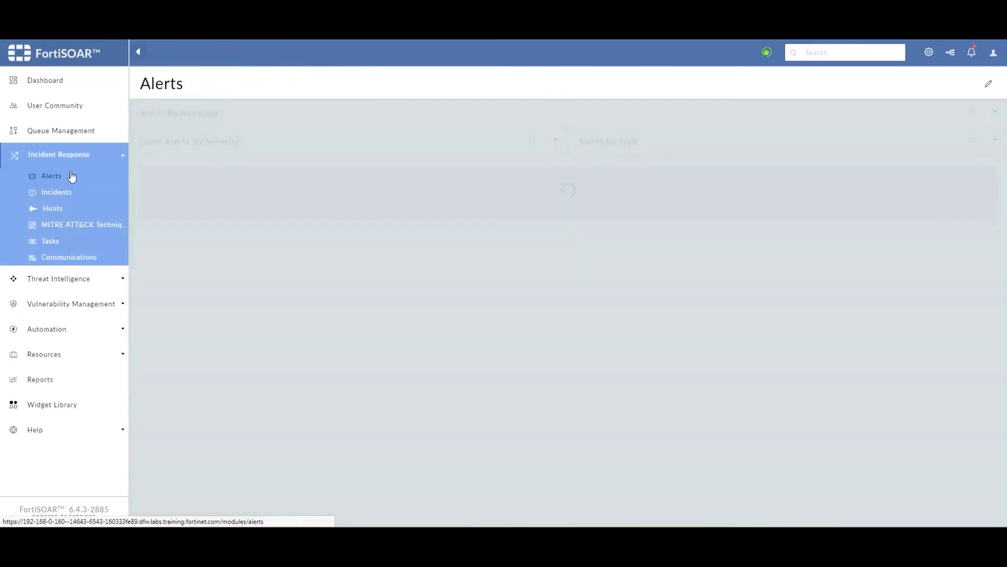
{"action": "key", "text": "shift+F10"}
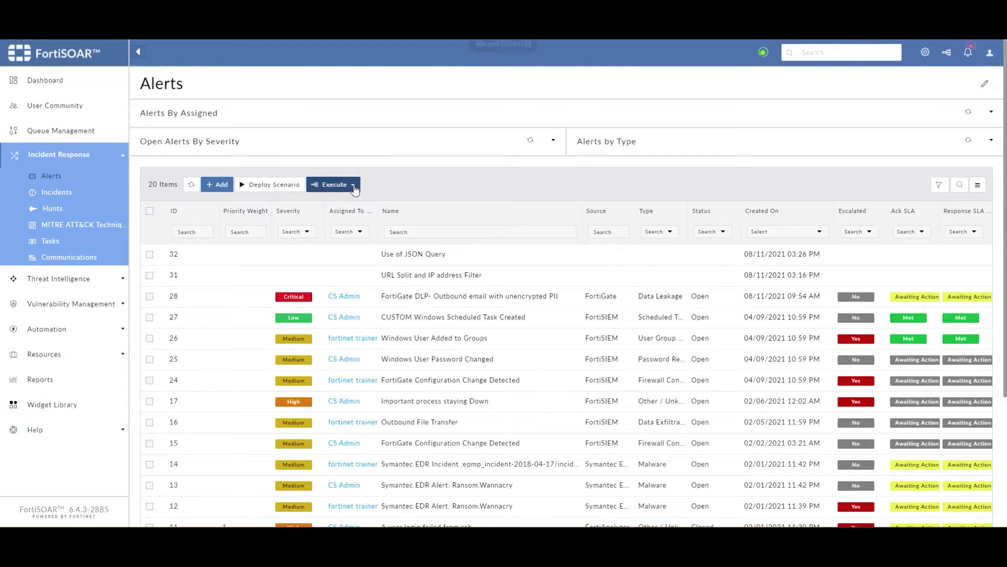
Execute the Lab8.2 Generate Phishing Alert playbook from the Alerts list
{"action": "left_click", "coordinate": [355, 189]}
{"action": "scroll", "coordinate": [393, 303], "scroll_direction": "down", "scroll_amount": 1}
{"action": "scroll", "coordinate": [392, 304], "scroll_direction": "down", "scroll_amount": 7}
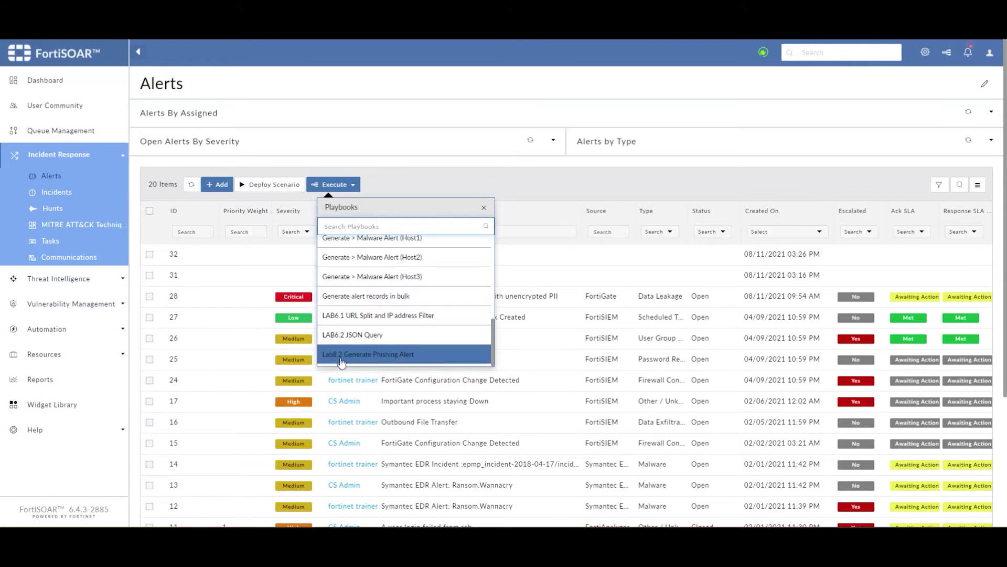
{"action": "left_click", "coordinate": [370, 355]}
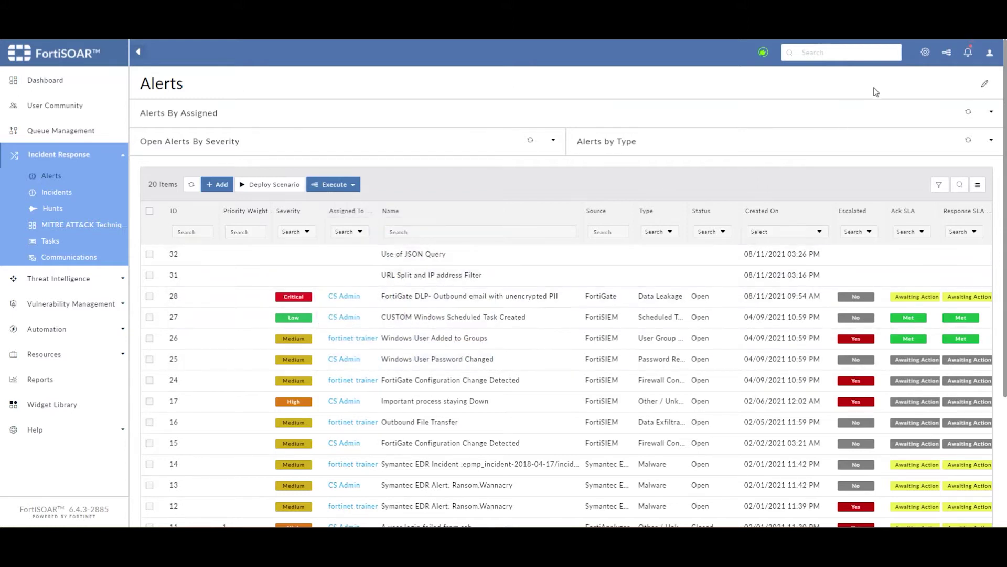
Refresh the executed playbook logs, check the Generate Phishing Alert run, and close the logs
{"action": "left_click", "coordinate": [946, 52]}
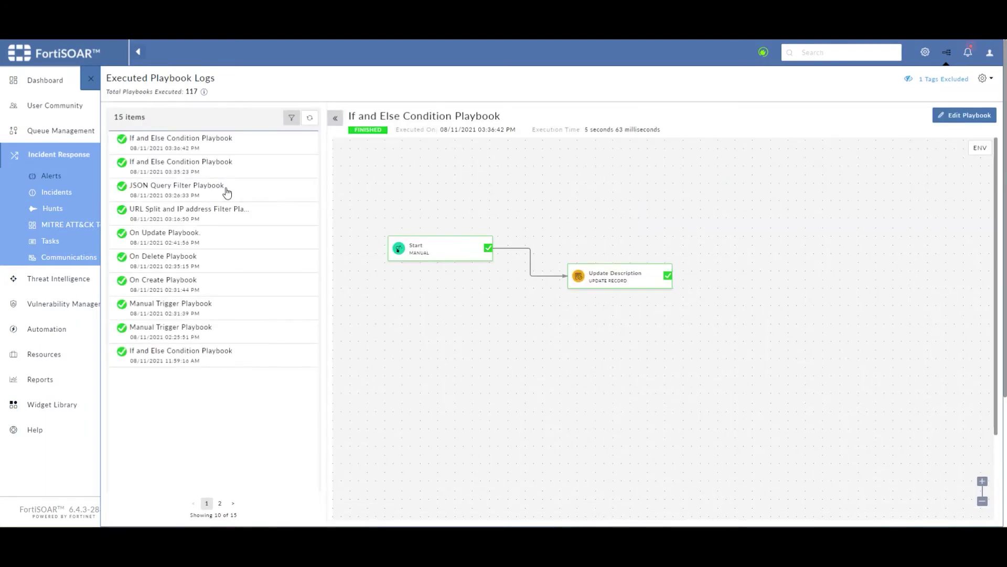
{"action": "left_click", "coordinate": [310, 118]}
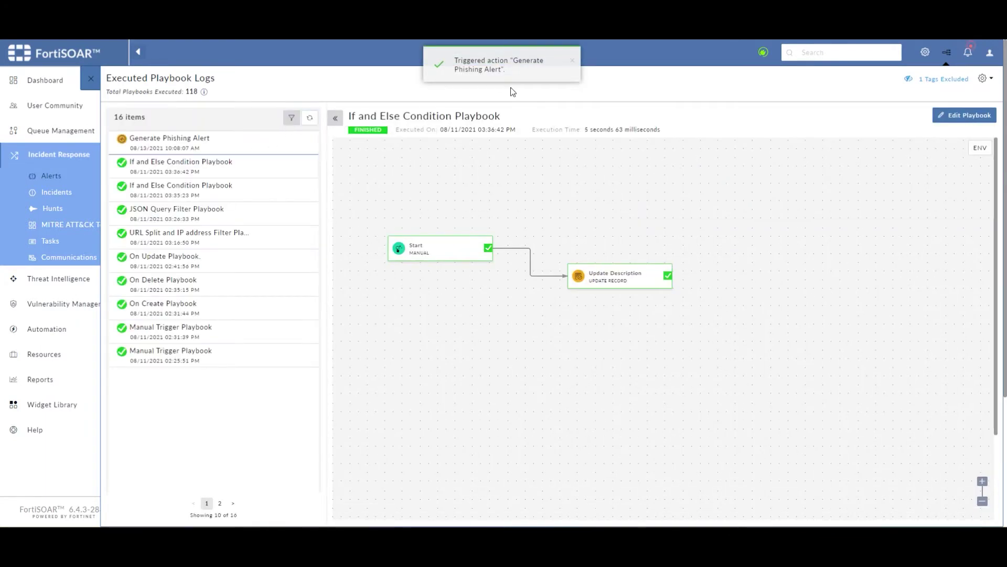
{"action": "left_click", "coordinate": [245, 147]}
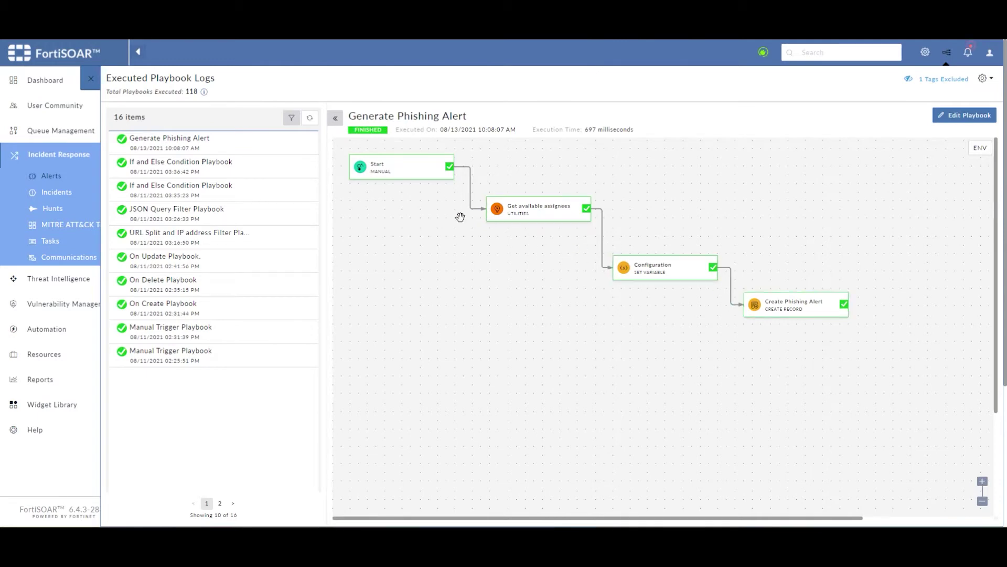
{"action": "left_click", "coordinate": [95, 83]}
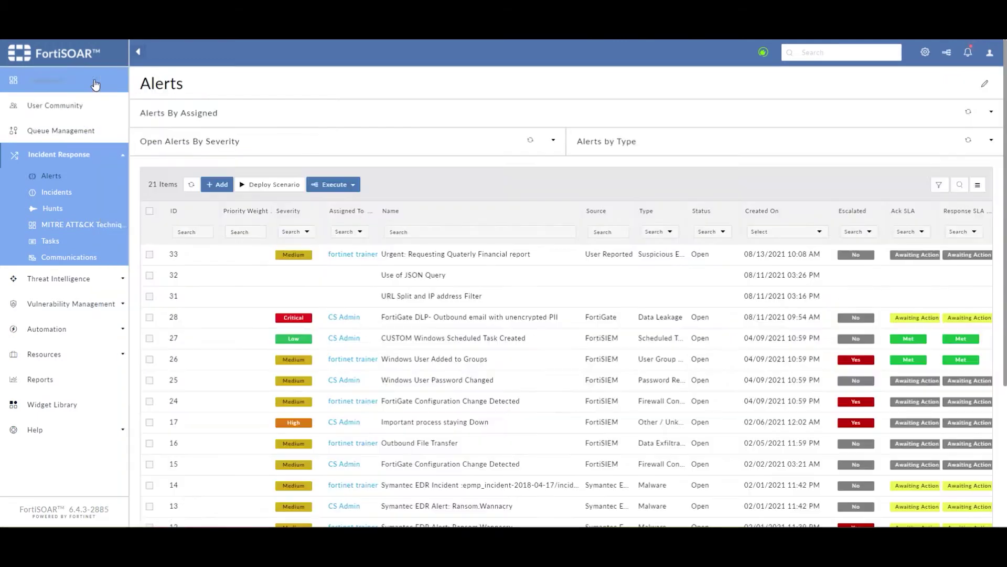
Refresh the Alerts list, open the alert "Urgent: Requesting Quaterly Financial report", and review its record from SLA details down to indicators
{"action": "left_click", "coordinate": [192, 189]}
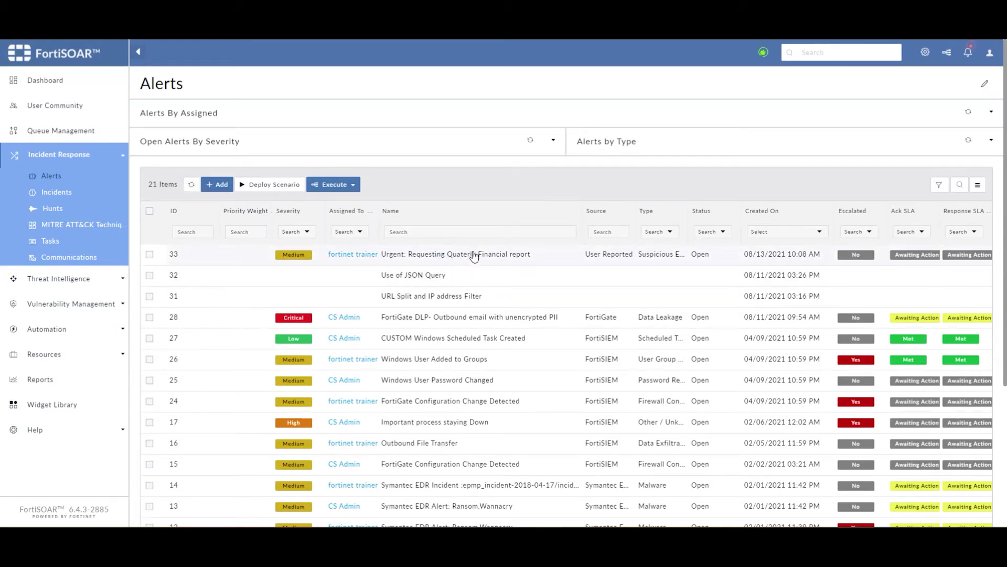
{"action": "left_click", "coordinate": [541, 258]}
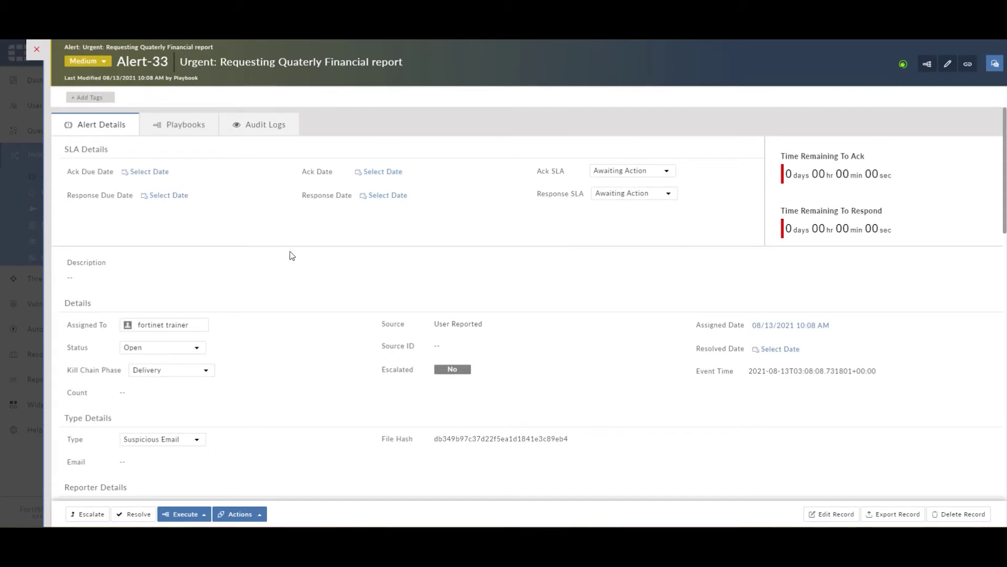
{"action": "scroll", "coordinate": [301, 259], "scroll_direction": "down", "scroll_amount": 2}
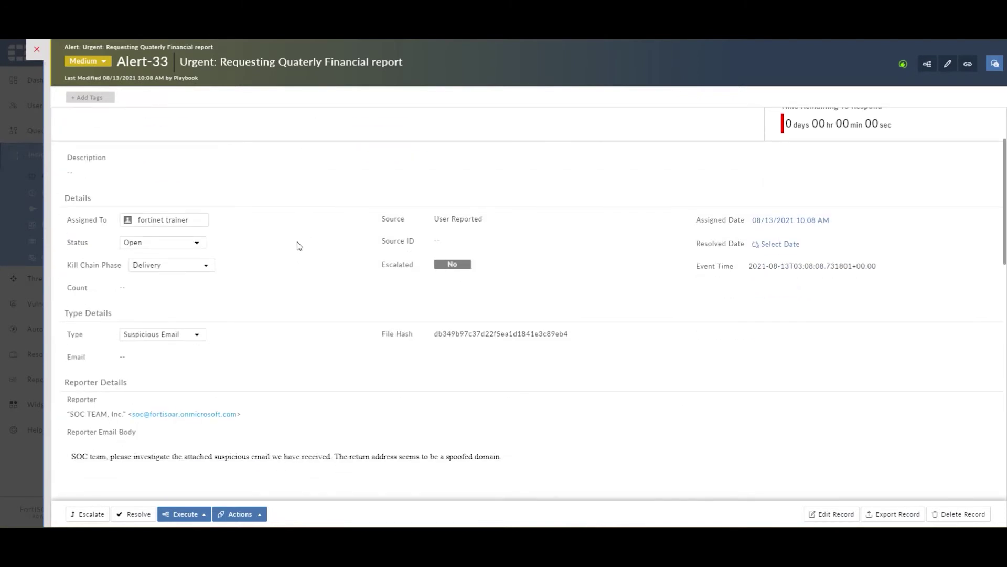
{"action": "scroll", "coordinate": [300, 247], "scroll_direction": "down", "scroll_amount": 2}
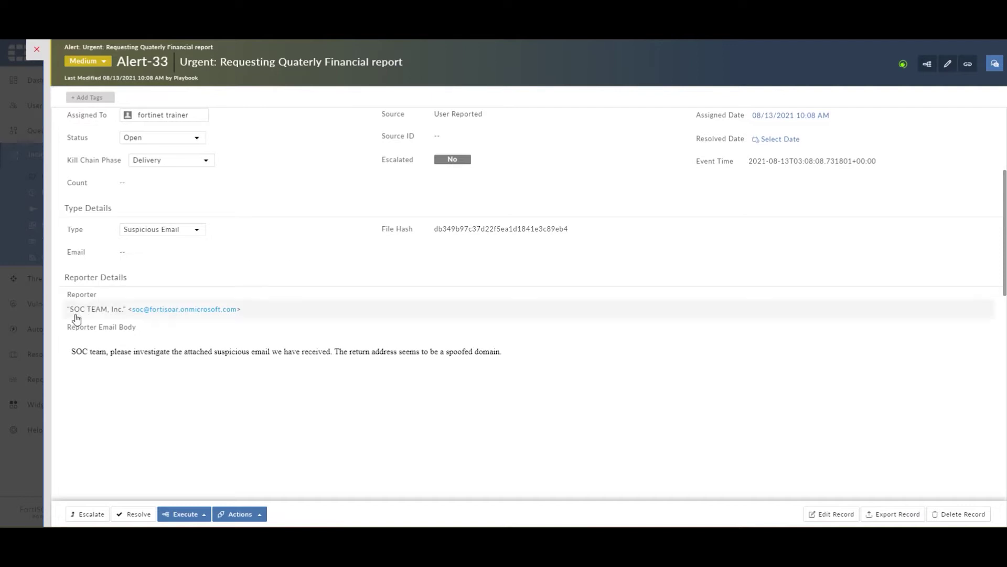
{"action": "scroll", "coordinate": [449, 400], "scroll_direction": "down", "scroll_amount": 8}
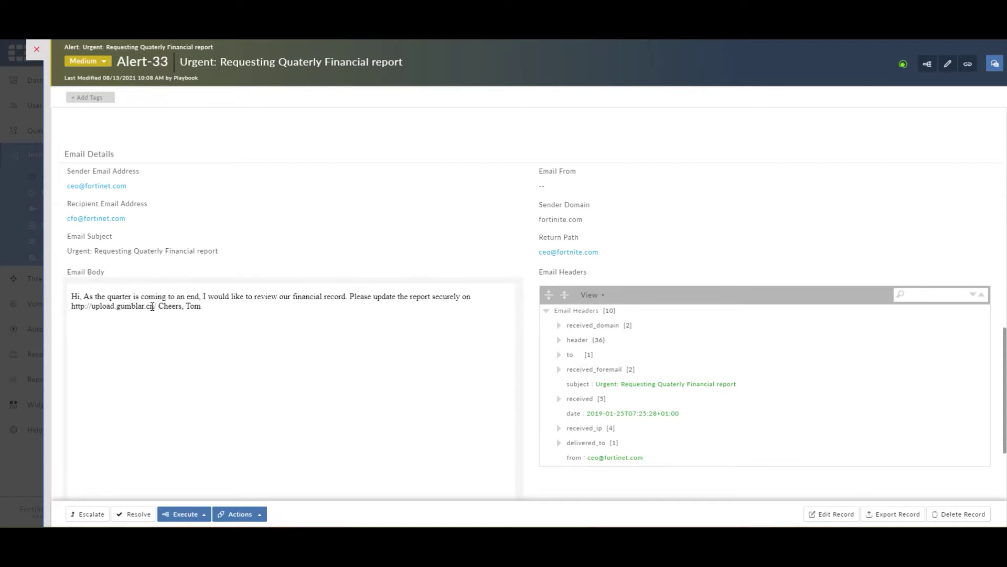
{"action": "scroll", "coordinate": [175, 328], "scroll_direction": "down", "scroll_amount": 5}
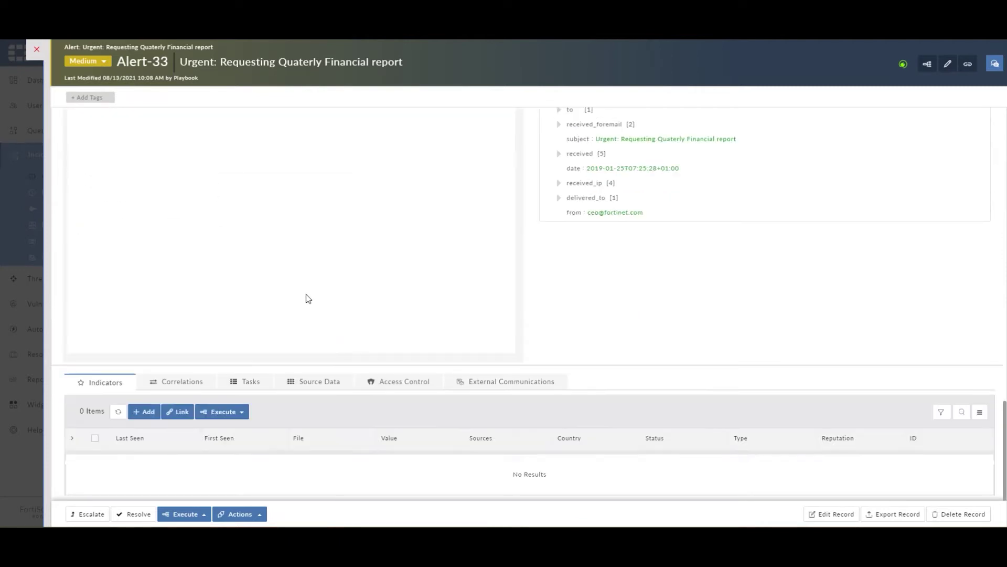
{"action": "scroll", "coordinate": [308, 297], "scroll_direction": "up", "scroll_amount": 6}
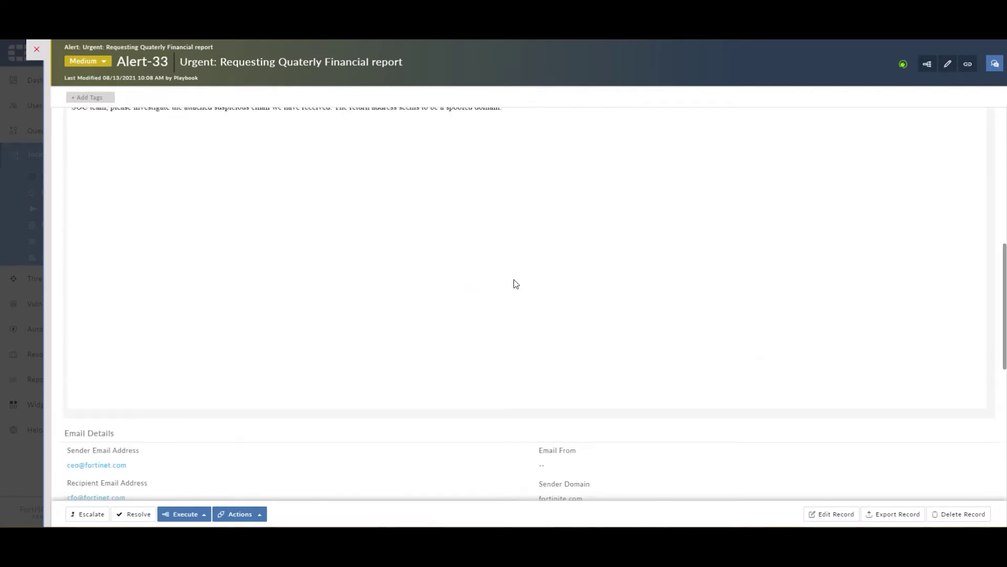
{"action": "scroll", "coordinate": [455, 233], "scroll_direction": "up", "scroll_amount": 5}
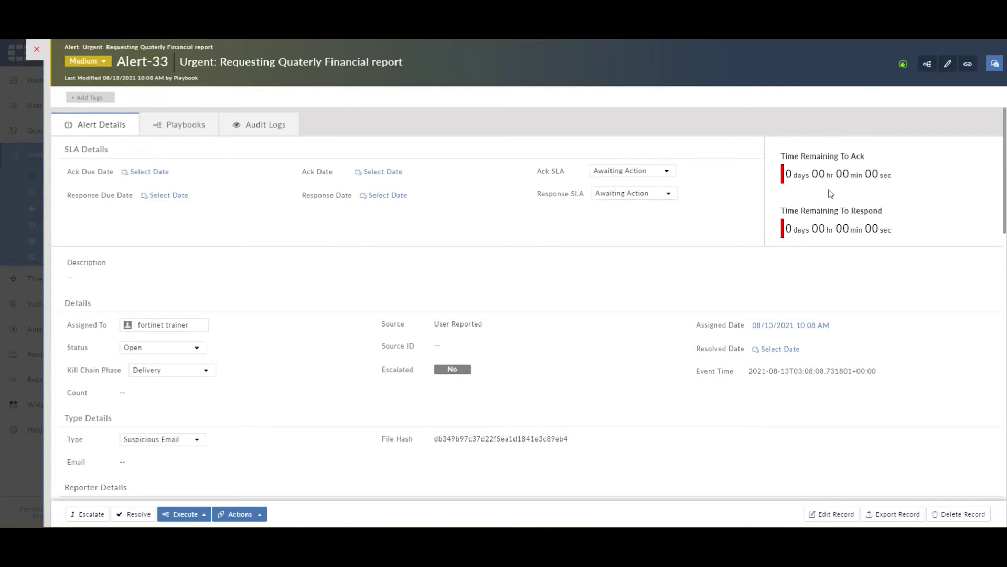
Re-examine the alert's assignment, type, reporter and email details, and close the record
{"action": "scroll", "coordinate": [213, 324], "scroll_direction": "down", "scroll_amount": 2}
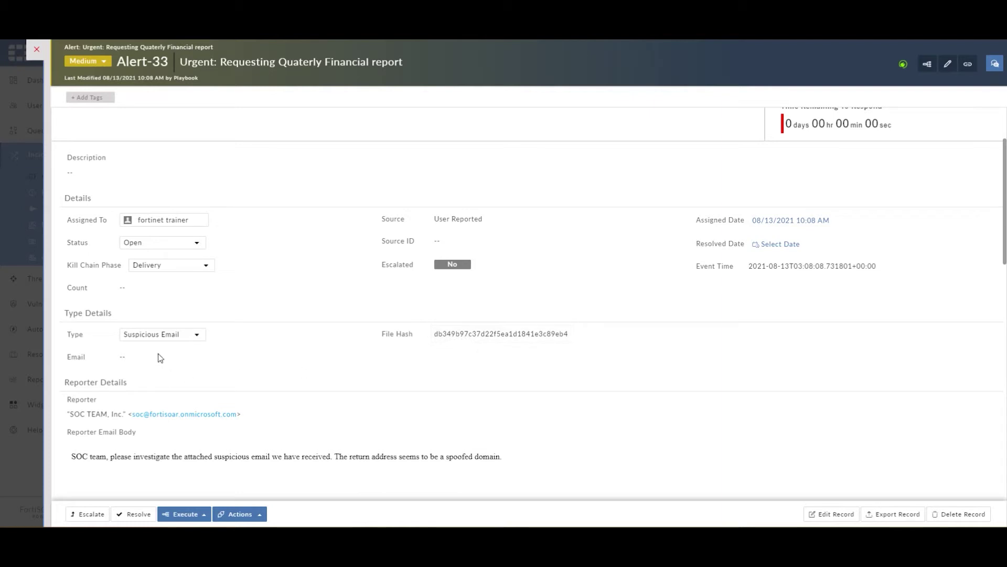
{"action": "scroll", "coordinate": [184, 344], "scroll_direction": "down", "scroll_amount": 2}
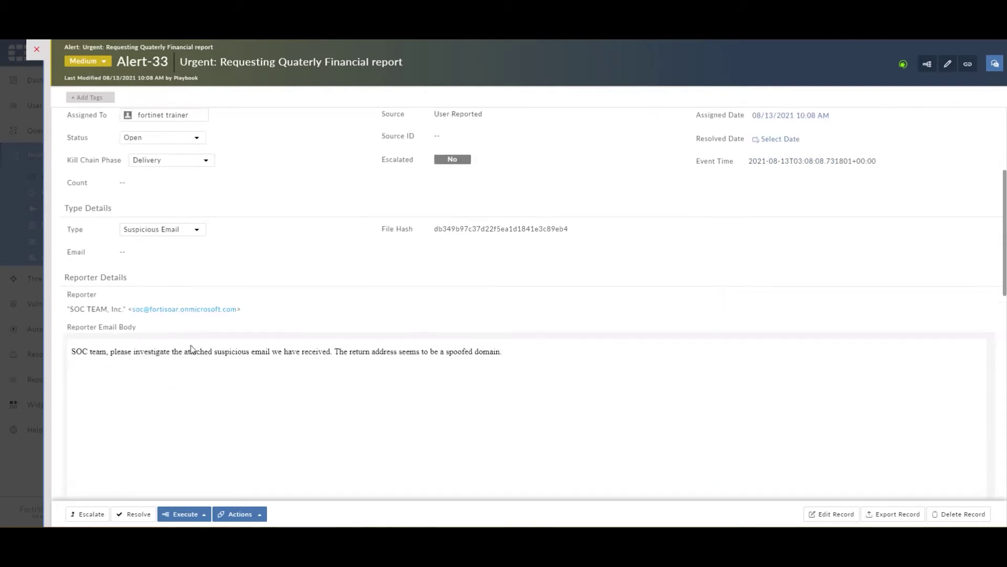
{"action": "scroll", "coordinate": [179, 335], "scroll_direction": "down", "scroll_amount": 8}
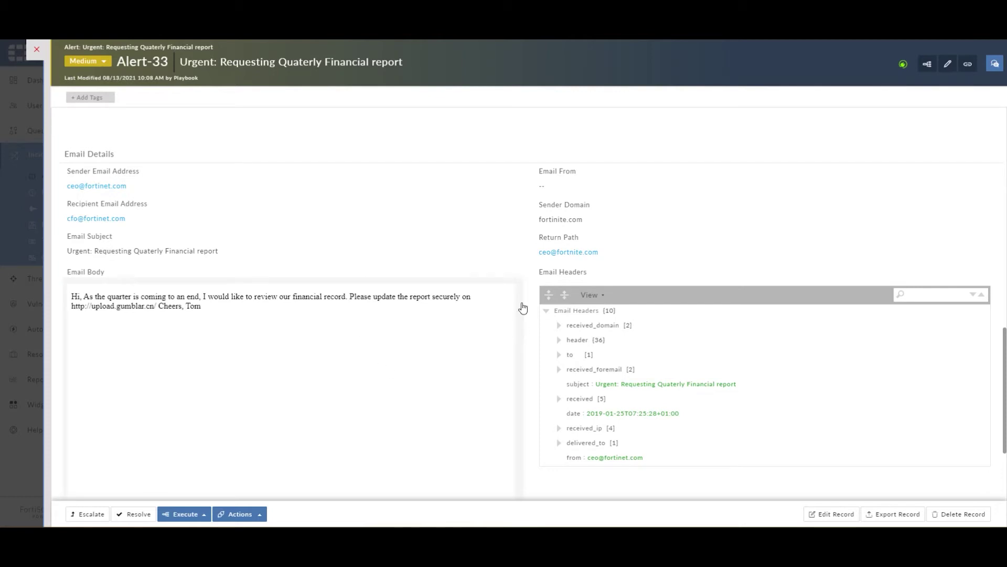
{"action": "scroll", "coordinate": [387, 314], "scroll_direction": "down", "scroll_amount": 2}
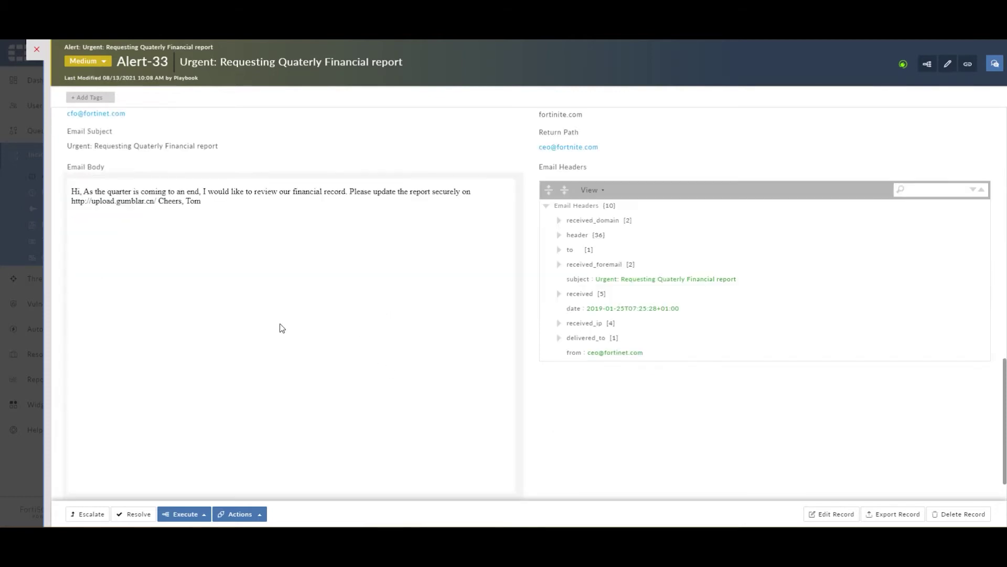
{"action": "scroll", "coordinate": [525, 294], "scroll_direction": "down", "scroll_amount": 2}
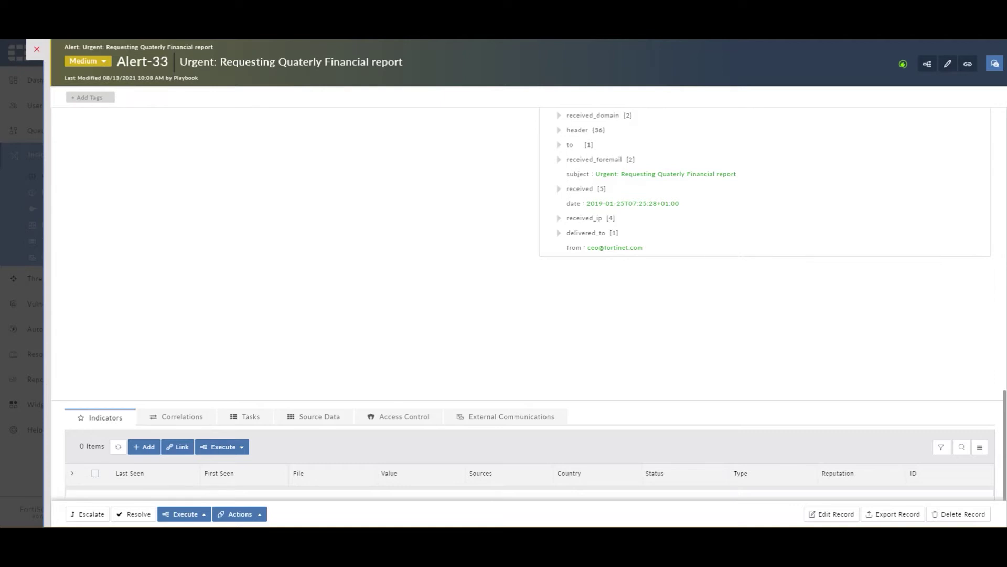
{"action": "left_click", "coordinate": [48, 175]}
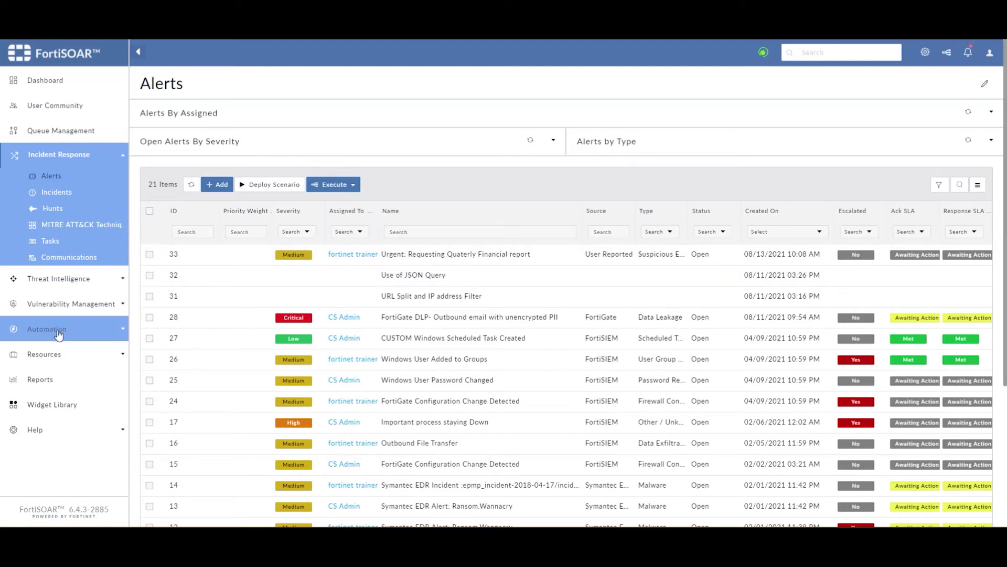
Create an active playbook named Extract Indicators from Phishing Email in the 00-LAB 8 collection
{"action": "left_click", "coordinate": [59, 329]}
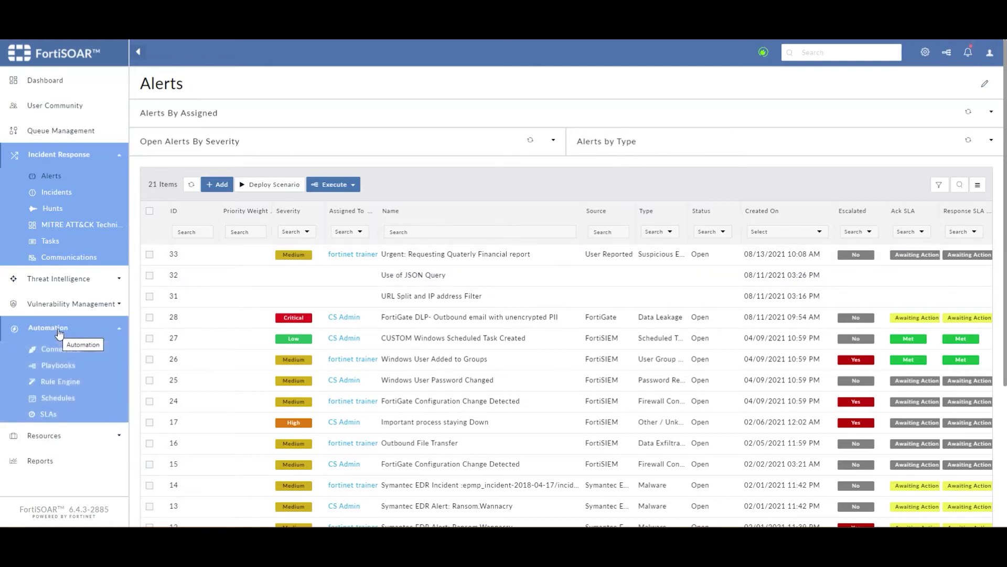
{"action": "left_click", "coordinate": [57, 367]}
{"action": "left_click", "coordinate": [194, 248]}
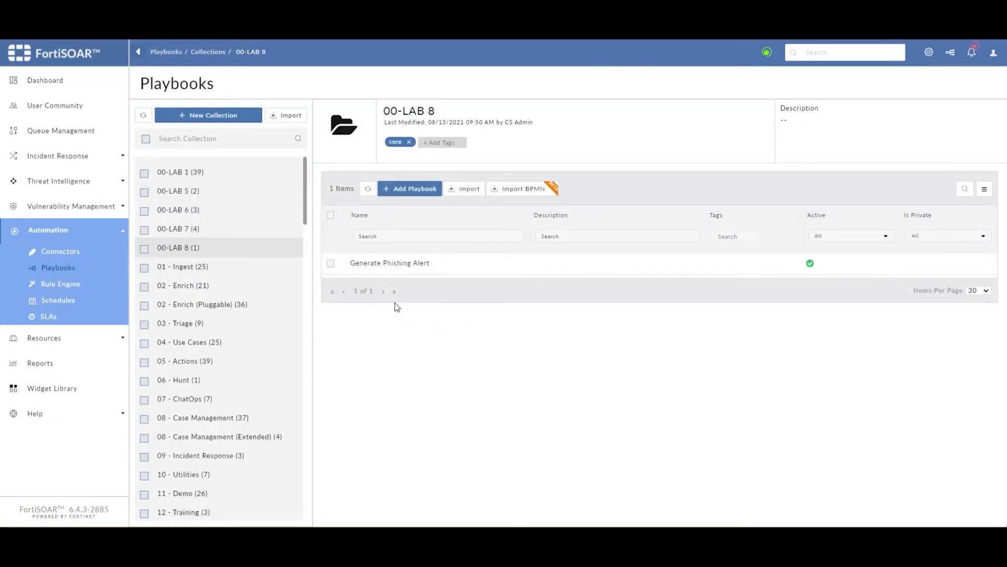
{"action": "left_click", "coordinate": [415, 189]}
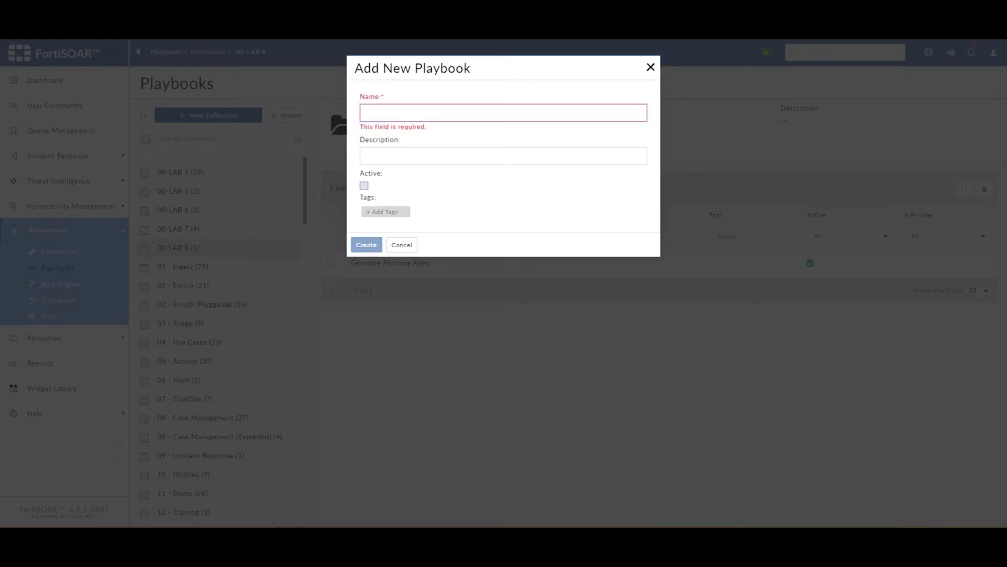
{"action": "type", "text": "Extract Indicators from Phishing Email"}
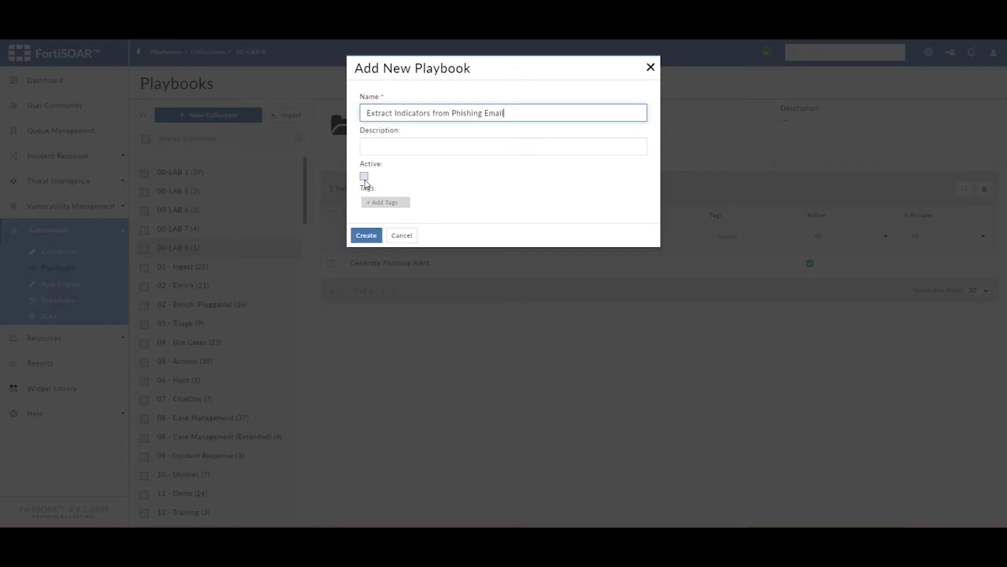
{"action": "left_click", "coordinate": [364, 177]}
{"action": "left_click", "coordinate": [366, 235]}
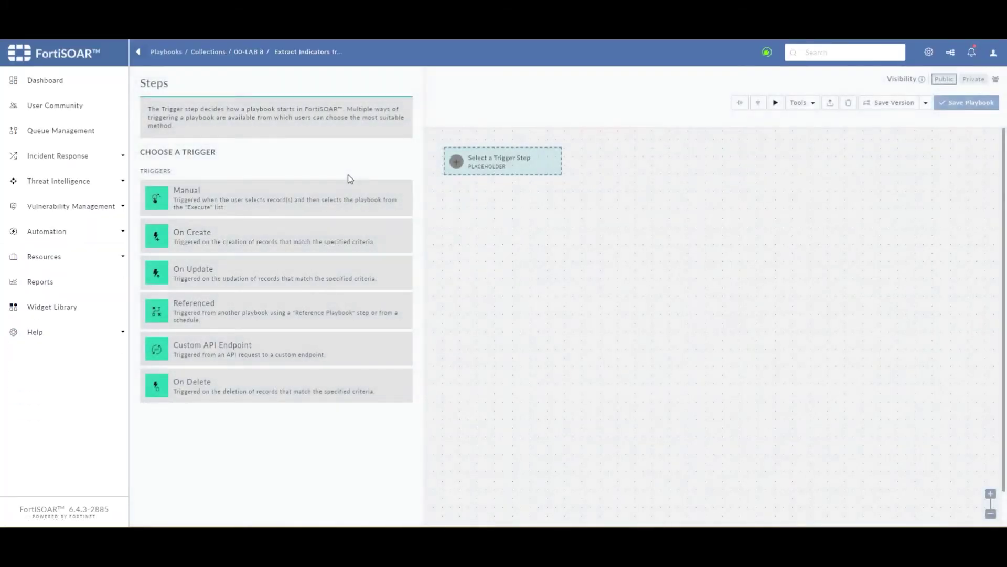
Add a Manual trigger labelled "LAB8.3 Extract Indicators from Phishing Email" for the Alerts module and reposition the Start step on the canvas
{"action": "left_click", "coordinate": [226, 206]}
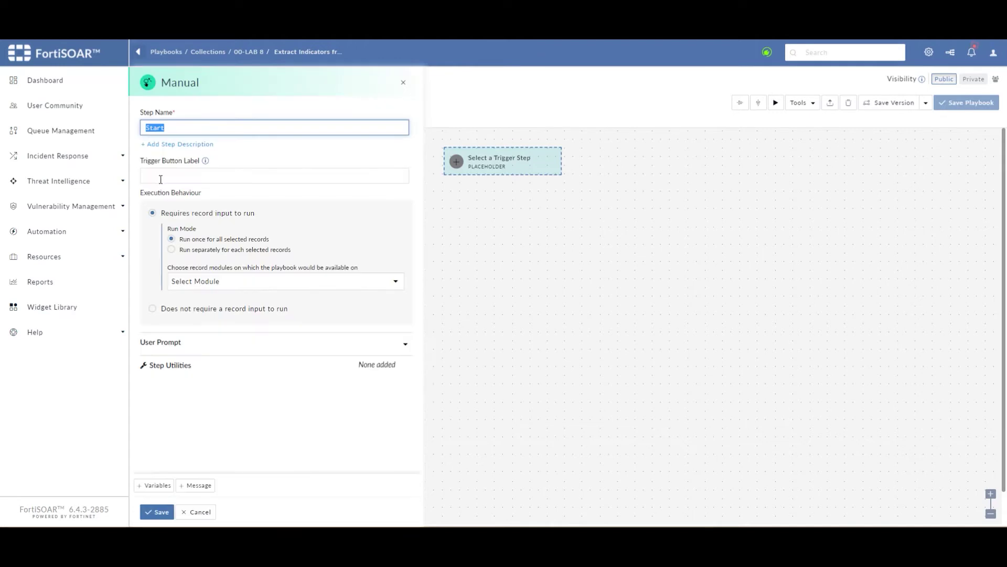
{"action": "left_click", "coordinate": [162, 180]}
{"action": "type", "text": "LAB"}
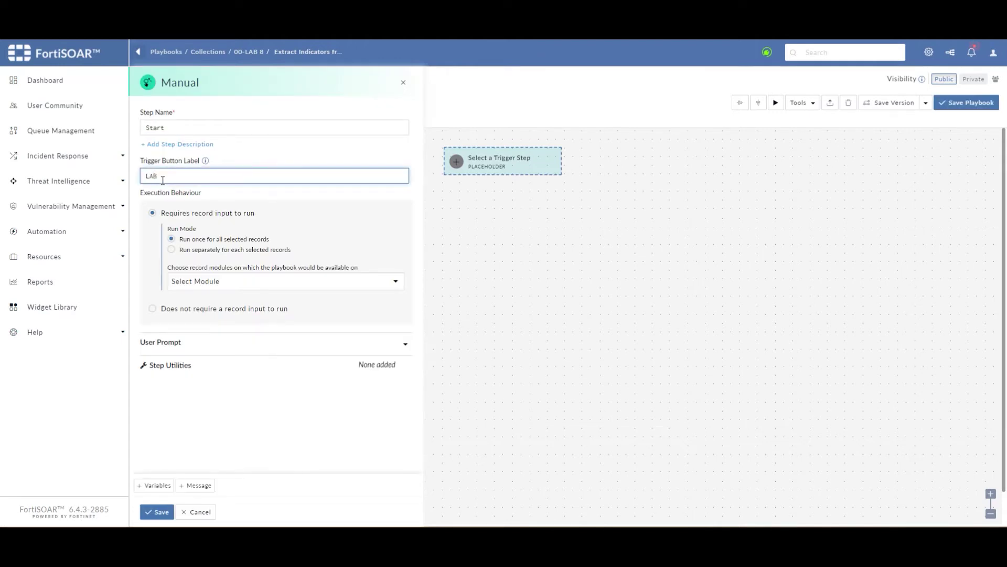
{"action": "type", "text": "8.3"}
{"action": "type", "text": "Extract Indicators from Phishing Email"}
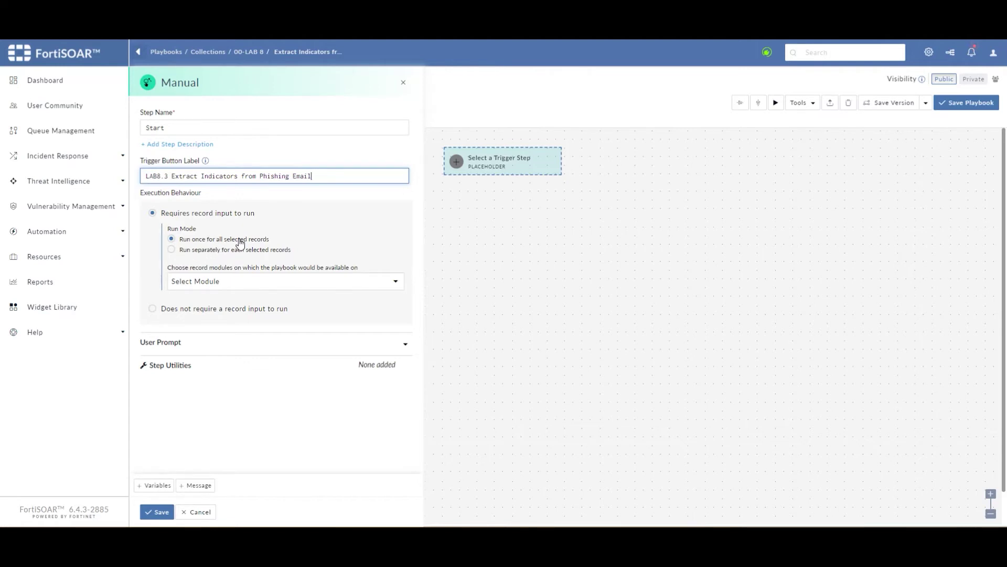
{"action": "left_click", "coordinate": [235, 283]}
{"action": "left_click", "coordinate": [214, 303]}
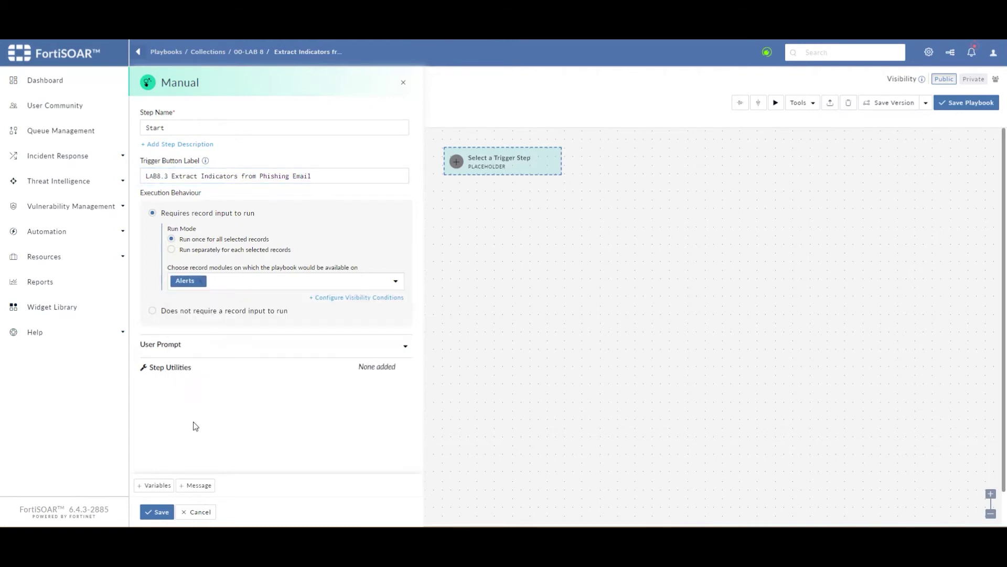
{"action": "left_click", "coordinate": [157, 511]}
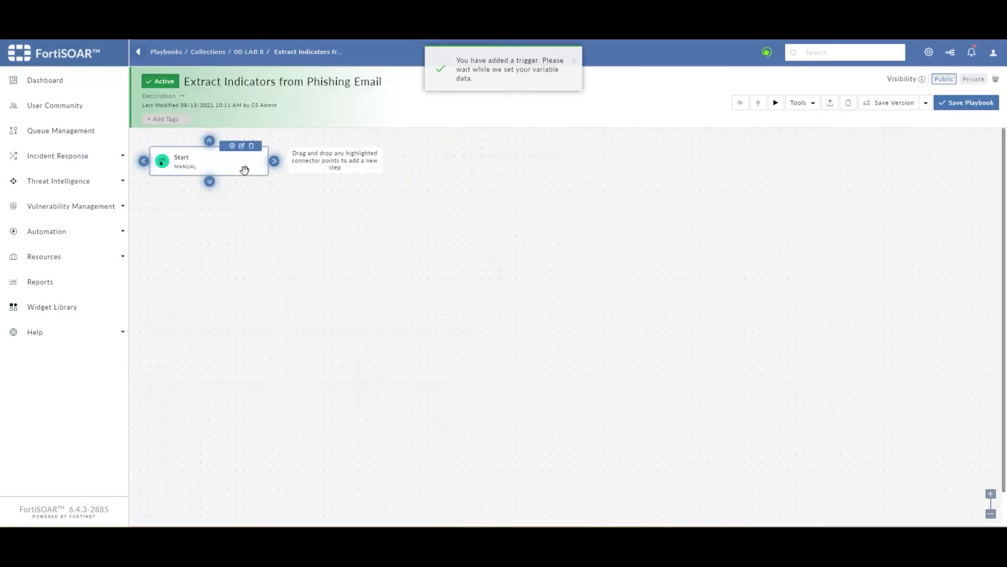
{"action": "left_click_drag", "start_coordinate": [161, 162], "coordinate": [215, 199]}
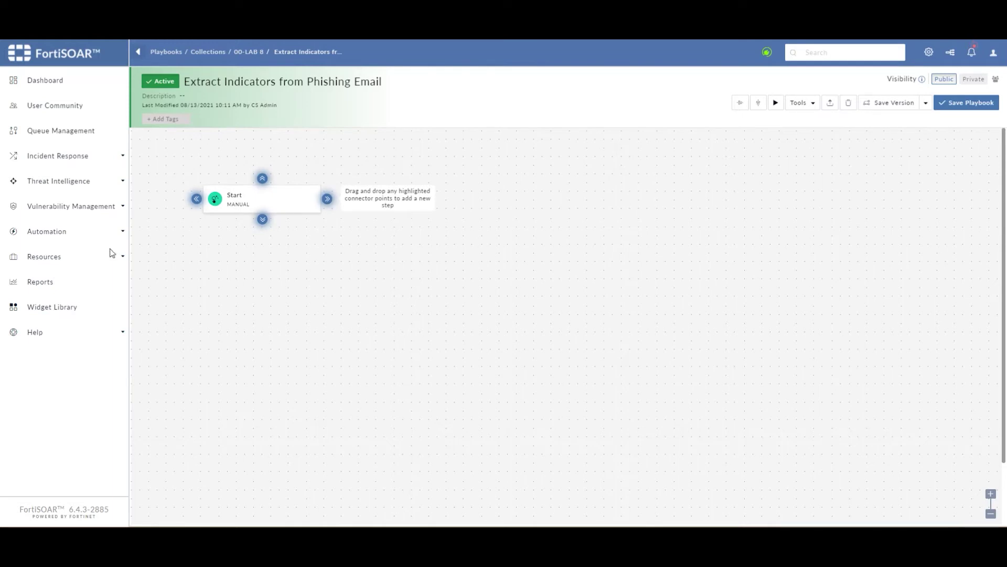
Open the Indicator_type_map global variable to examine its field value and default value
{"action": "left_click", "coordinate": [811, 106]}
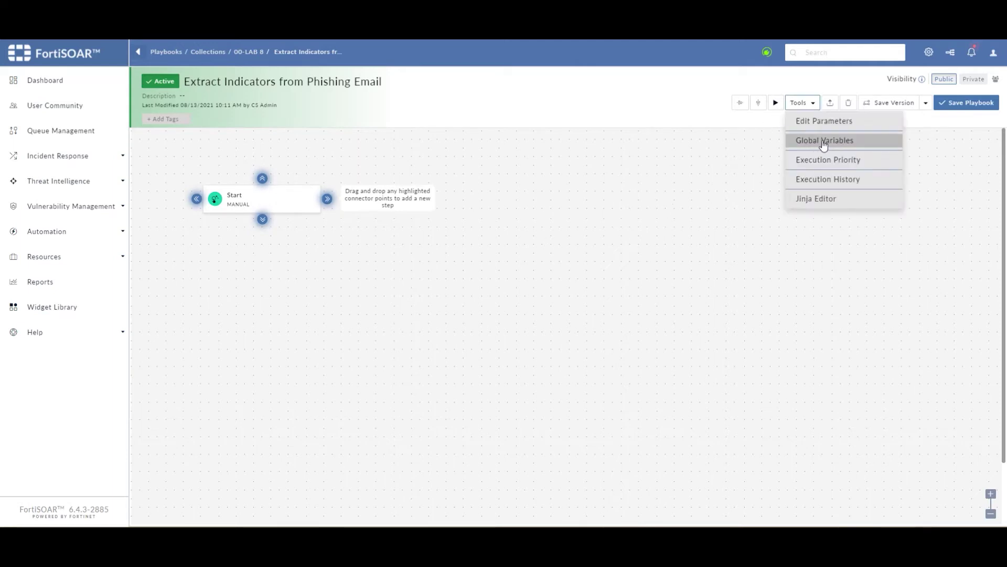
{"action": "left_click", "coordinate": [823, 145]}
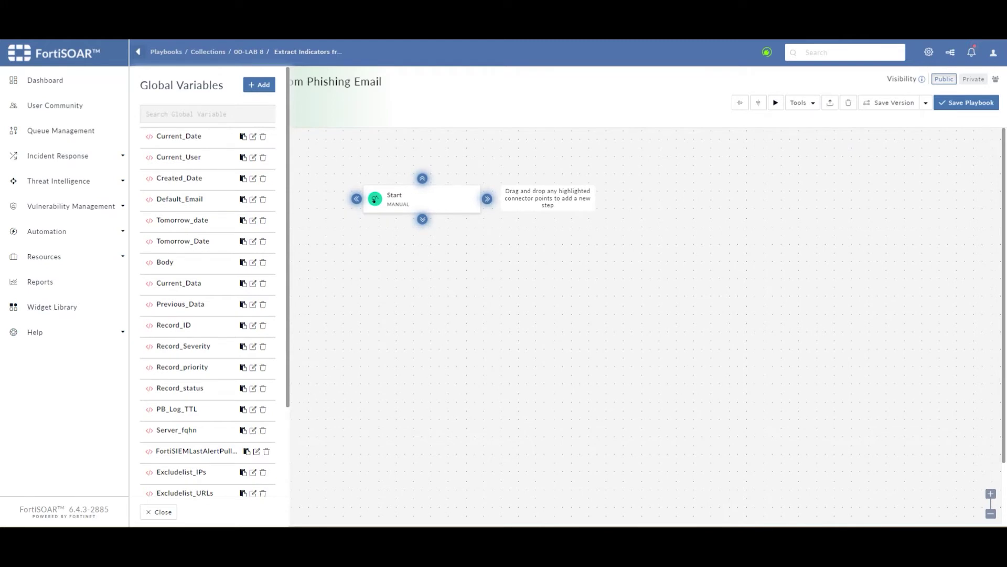
{"action": "scroll", "coordinate": [210, 302], "scroll_direction": "down", "scroll_amount": 3}
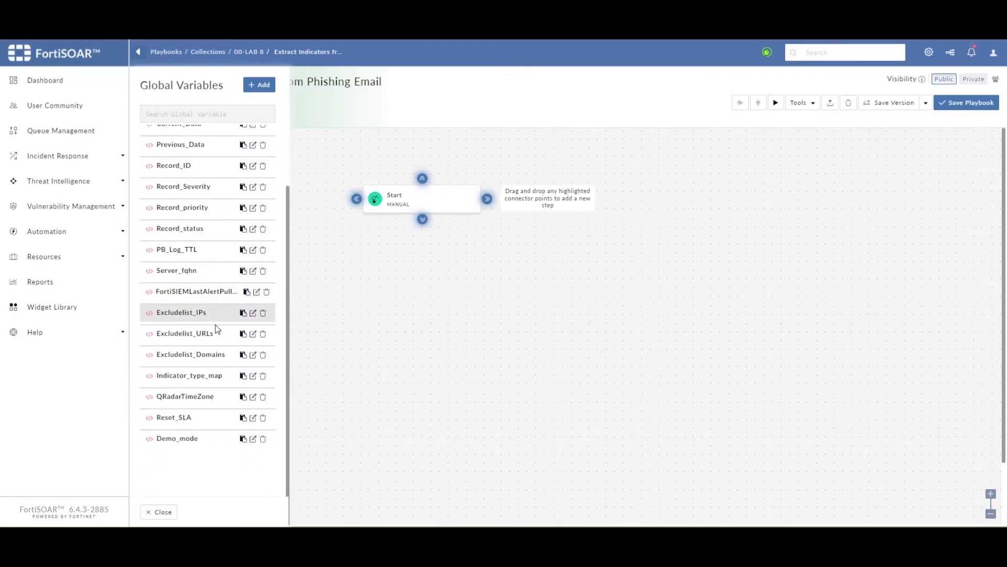
{"action": "left_click", "coordinate": [195, 373]}
{"action": "scroll", "coordinate": [314, 173], "scroll_direction": "up", "scroll_amount": 3}
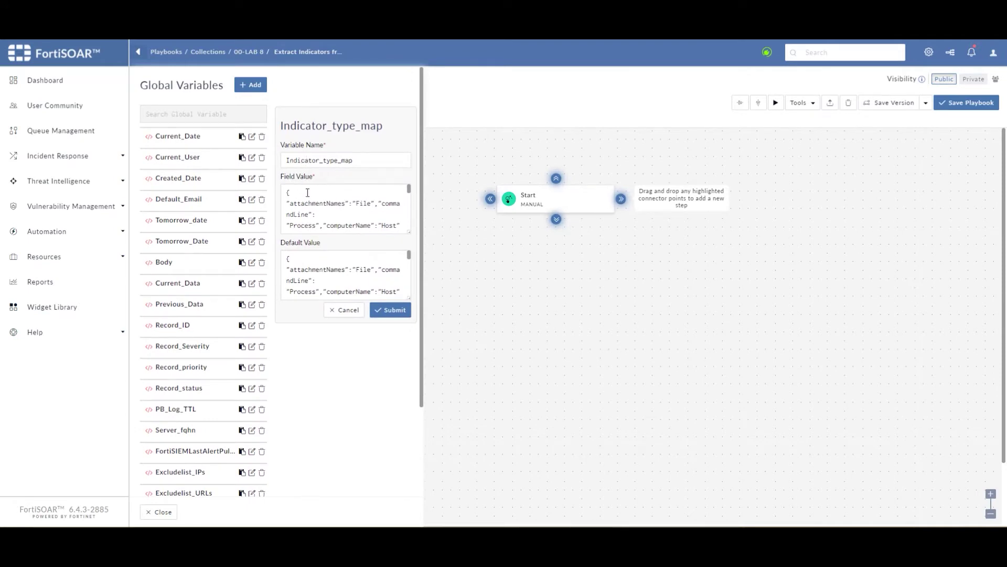
Read through the field value and default value mappings of Indicator_type_map, and close the variable without changes
{"action": "scroll", "coordinate": [310, 209], "scroll_direction": "down", "scroll_amount": 2}
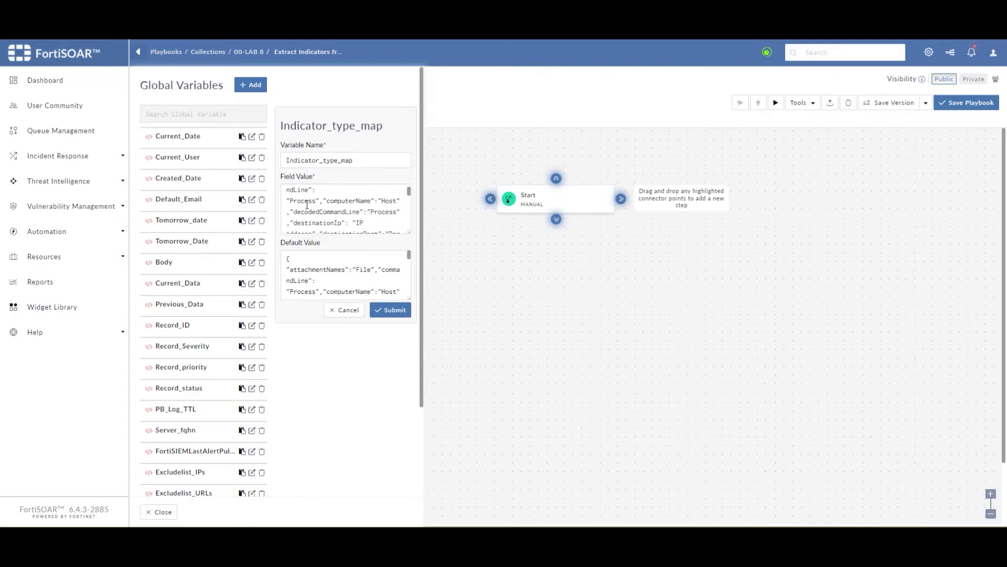
{"action": "scroll", "coordinate": [307, 210], "scroll_direction": "down", "scroll_amount": 4}
{"action": "scroll", "coordinate": [311, 268], "scroll_direction": "down", "scroll_amount": 3}
{"action": "scroll", "coordinate": [311, 269], "scroll_direction": "down", "scroll_amount": 5}
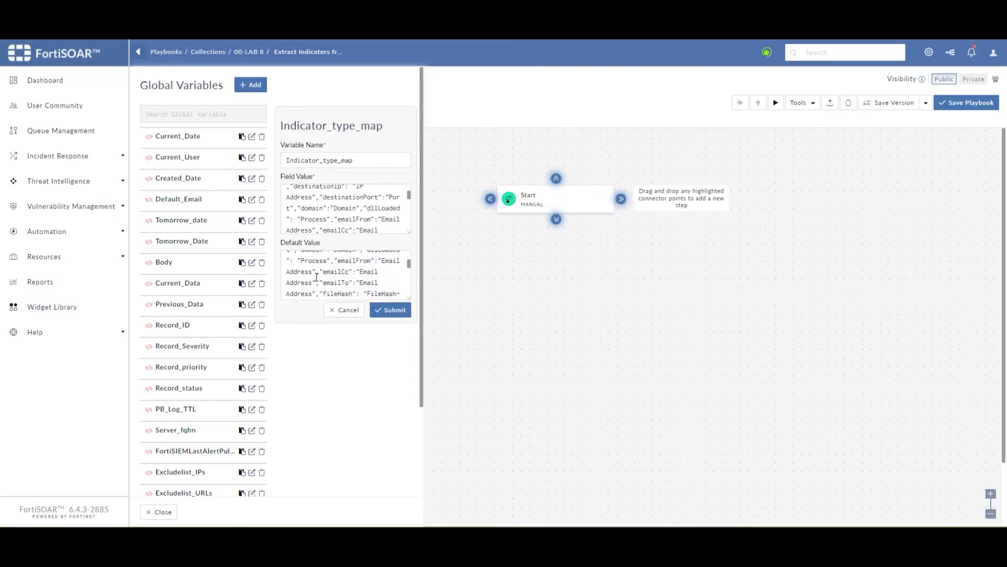
{"action": "scroll", "coordinate": [307, 272], "scroll_direction": "down", "scroll_amount": 1}
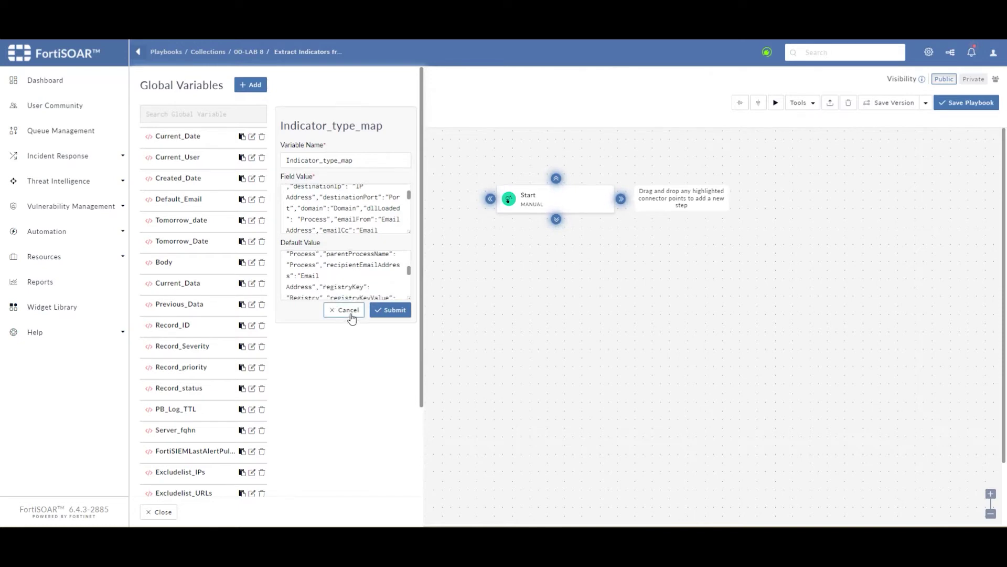
{"action": "left_click", "coordinate": [345, 310]}
Examine the Excludelist_URLs and Excludelist_Domains global variables without changing them, and close the global variables list
{"action": "scroll", "coordinate": [210, 362], "scroll_direction": "down", "scroll_amount": 3}
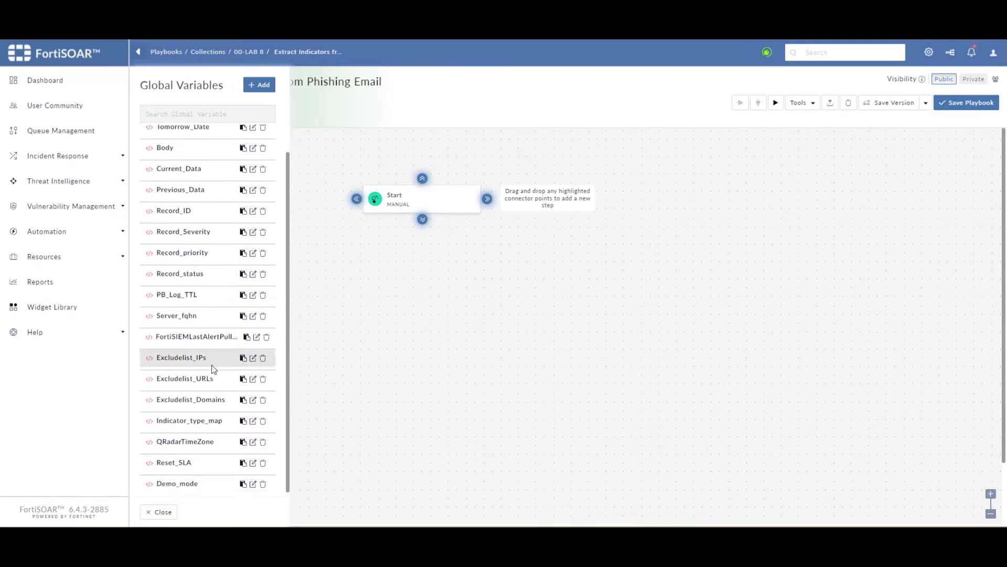
{"action": "left_click", "coordinate": [253, 378]}
{"action": "scroll", "coordinate": [316, 270], "scroll_direction": "up", "scroll_amount": 3}
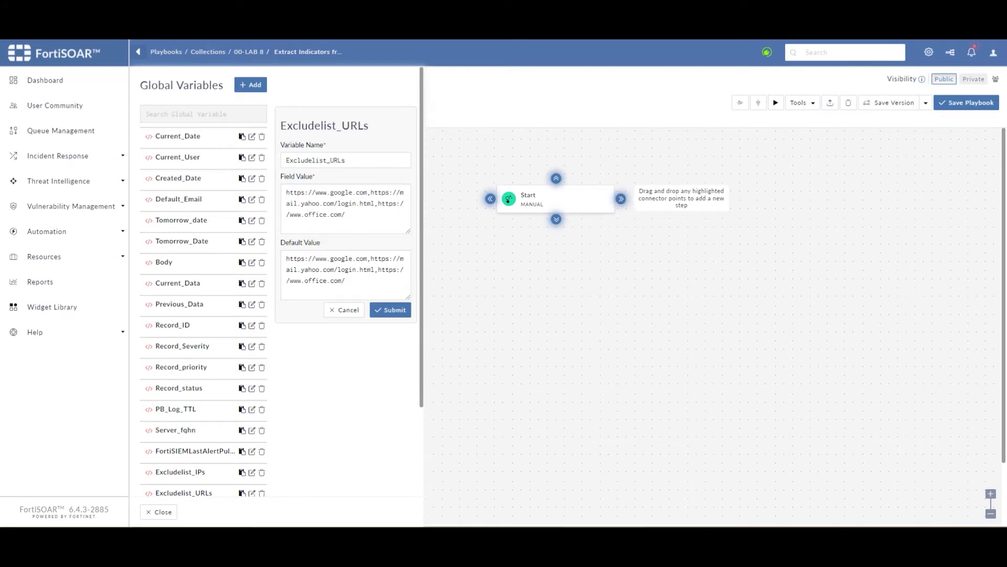
{"action": "left_click", "coordinate": [346, 310]}
{"action": "scroll", "coordinate": [174, 382], "scroll_direction": "down", "scroll_amount": 5}
{"action": "left_click", "coordinate": [176, 399]}
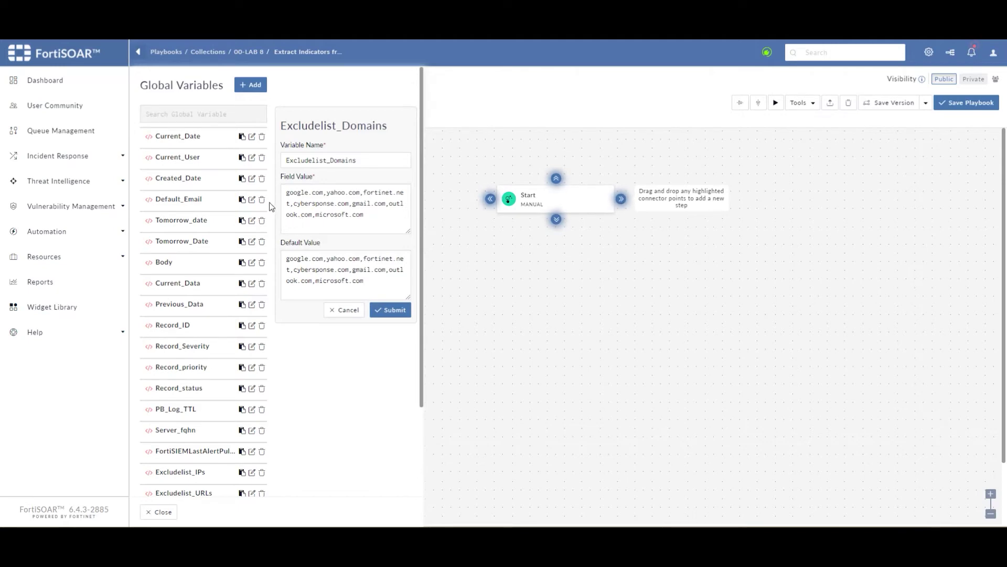
{"action": "left_click", "coordinate": [339, 313]}
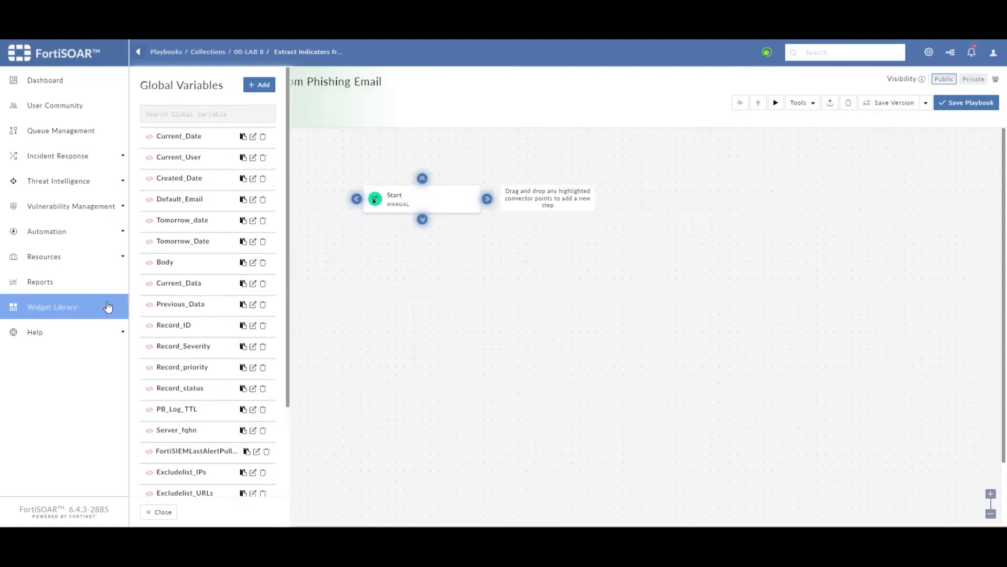
{"action": "left_click", "coordinate": [145, 517]}
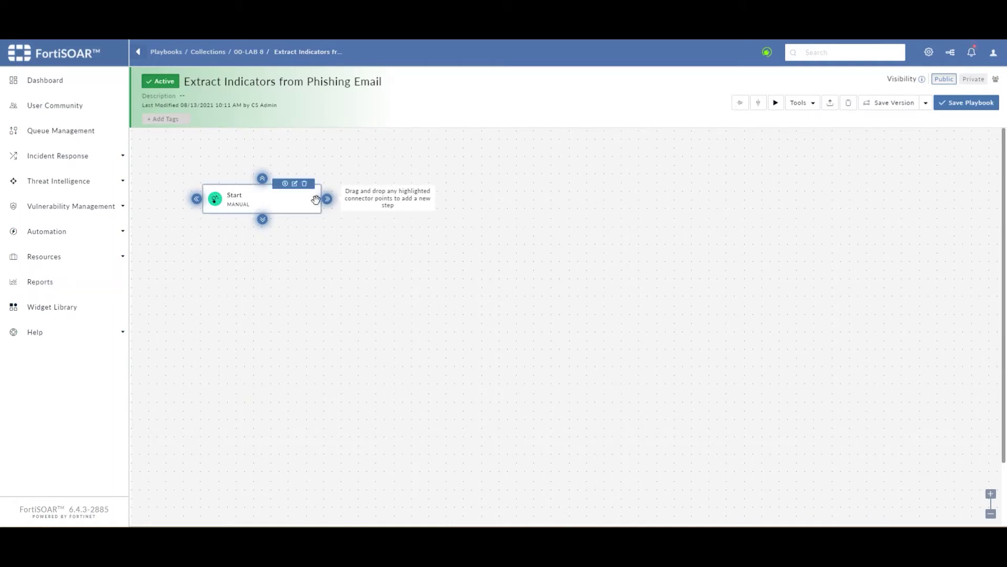
Connect a new Set Variable step to the Start step and name it Configuration
{"action": "left_click_drag", "start_coordinate": [327, 199], "coordinate": [369, 271]}
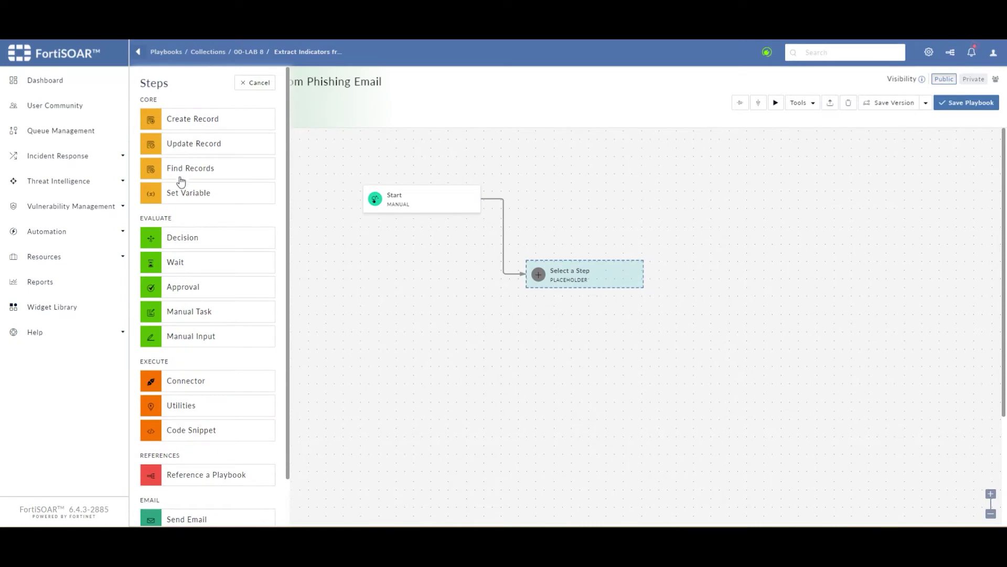
{"action": "left_click", "coordinate": [182, 194]}
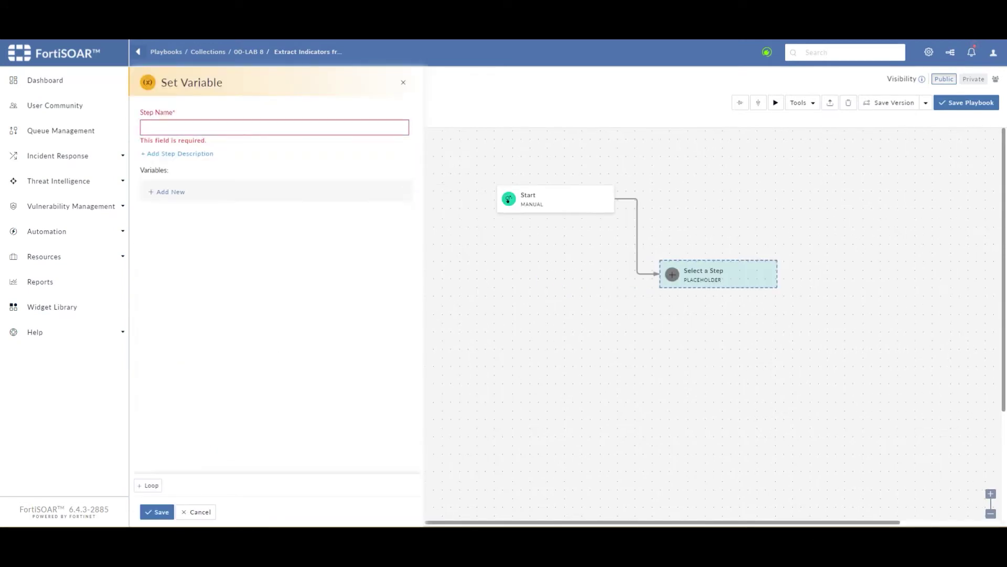
{"action": "left_click", "coordinate": [193, 125]}
{"action": "type", "text": "Configuration"}
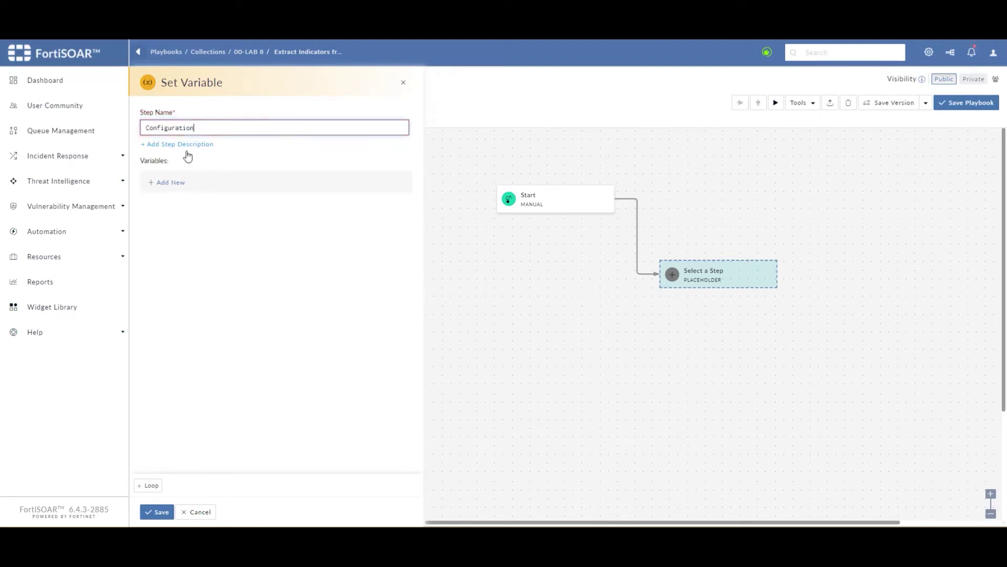
Add a variable ips to the Configuration step with the value {{globalVars.Excludelist_IPs.split(',')}}
{"action": "left_click", "coordinate": [169, 184]}
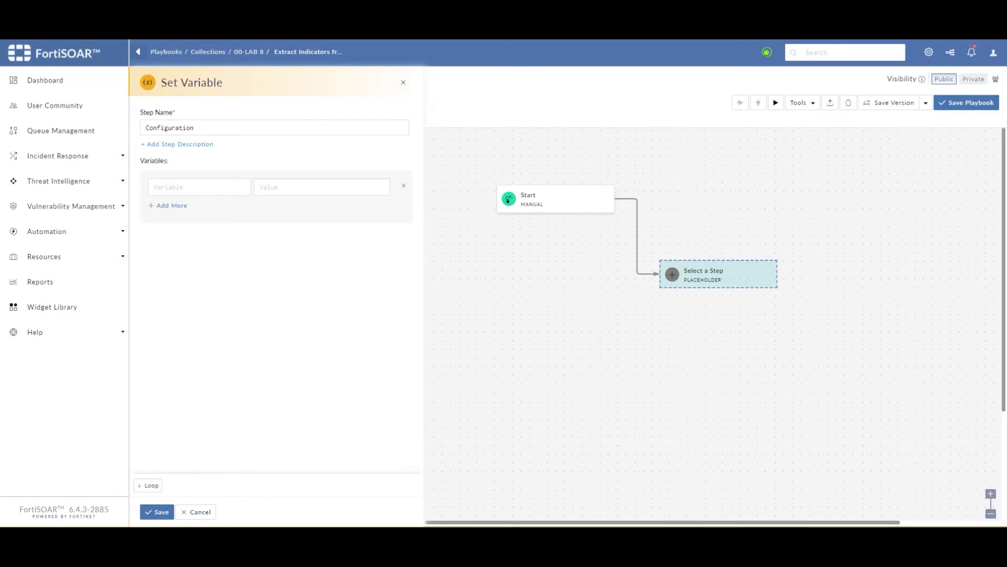
{"action": "left_click", "coordinate": [198, 192]}
{"action": "type", "text": "ips"}
{"action": "left_click", "coordinate": [269, 188]}
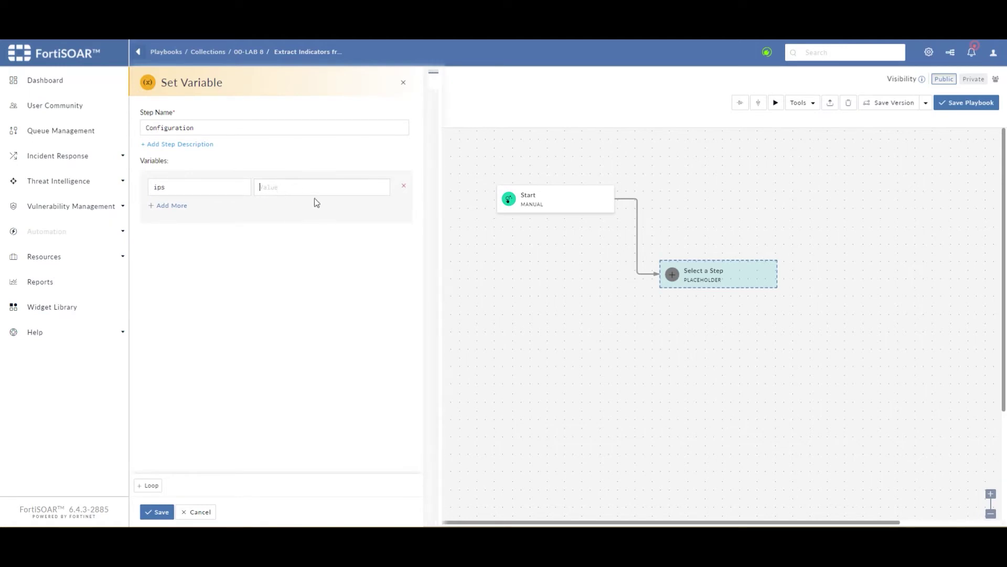
{"action": "type", "text": "{{globalVars.Excludelist_IPs.split(',')}}"}
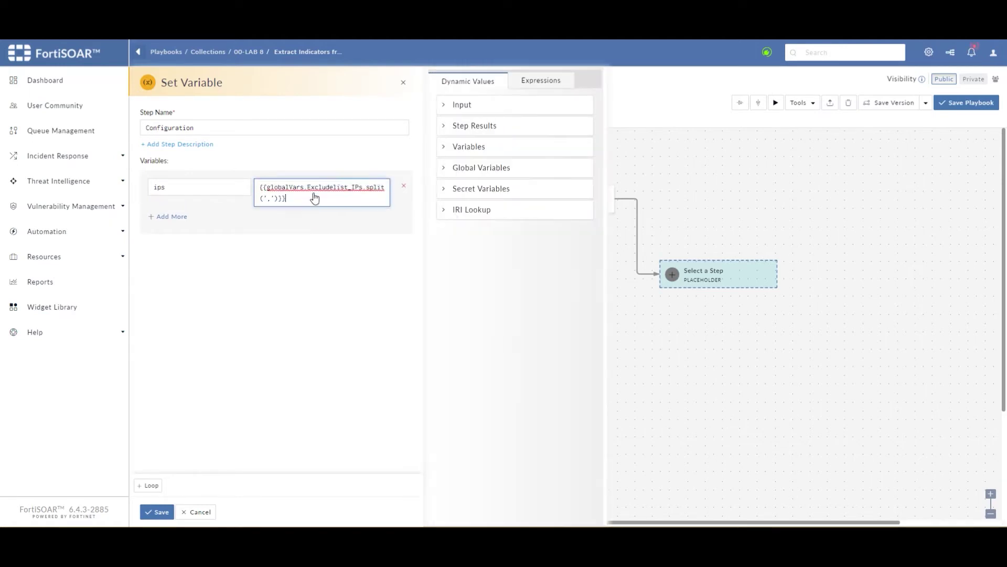
Add a variable urls with the value {{globalVars.Excludelist_URLs.split(',')}}
{"action": "left_click", "coordinate": [171, 217]}
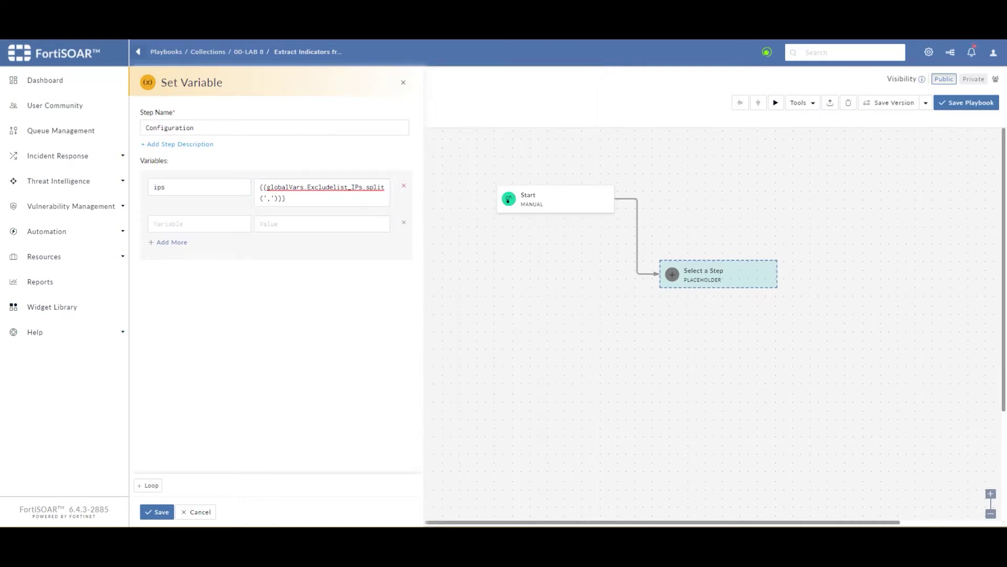
{"action": "left_click", "coordinate": [173, 224]}
{"action": "type", "text": "urls"}
{"action": "left_click", "coordinate": [297, 224]}
{"action": "type", "text": "{{globalVars.Excludelist_URLs.split(',')}}"}
{"action": "left_click", "coordinate": [162, 261]}
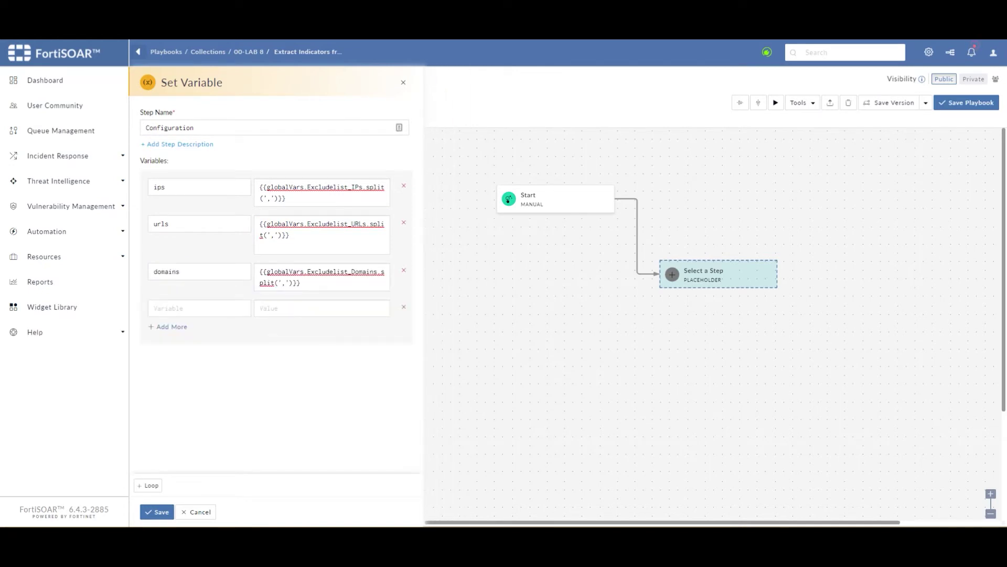
{"action": "left_click", "coordinate": [196, 308]}
{"action": "type", "text": "alert_iri"}
{"action": "left_click", "coordinate": [310, 307]}
{"action": "type", "text": "{{vars.input.records[0]['@id']}}"}
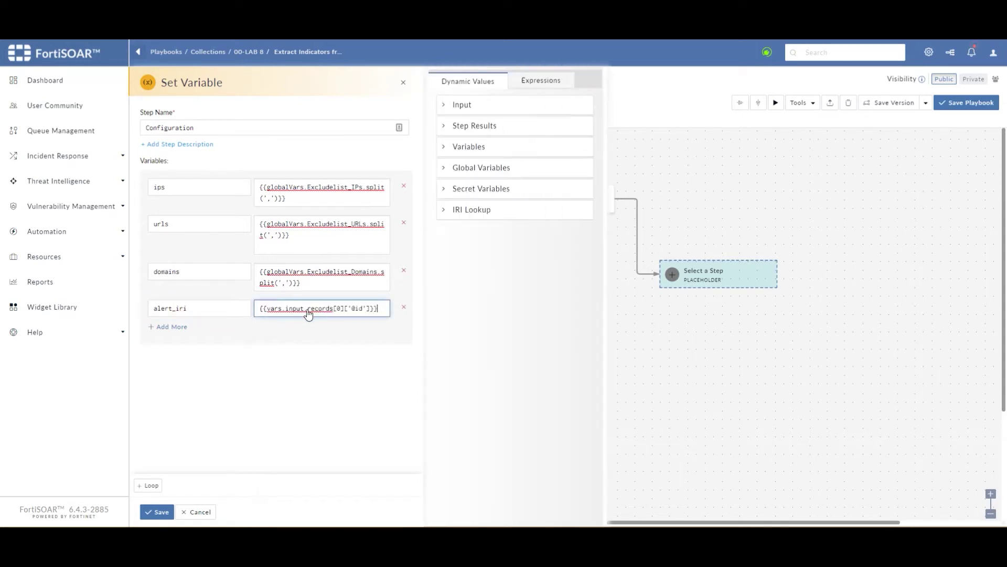
Add the variables unified_iocs with an empty list [] and alert_metadata with {{vars.input.records[0]}}
{"action": "left_click", "coordinate": [168, 327]}
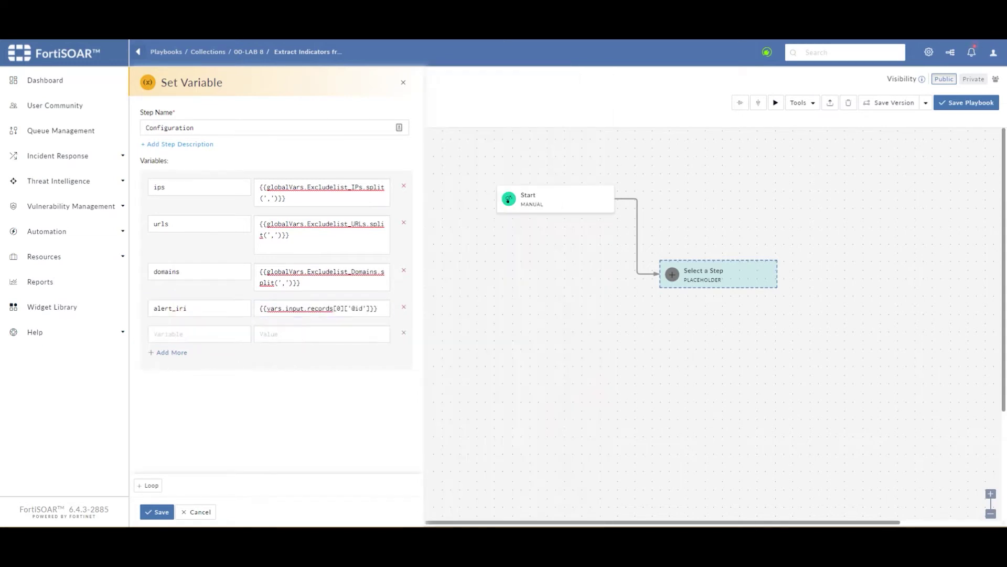
{"action": "left_click", "coordinate": [185, 334]}
{"action": "type", "text": "unified_iocs"}
{"action": "key", "text": "Tab"}
{"action": "left_click", "coordinate": [262, 337]}
{"action": "type", "text": "[]"}
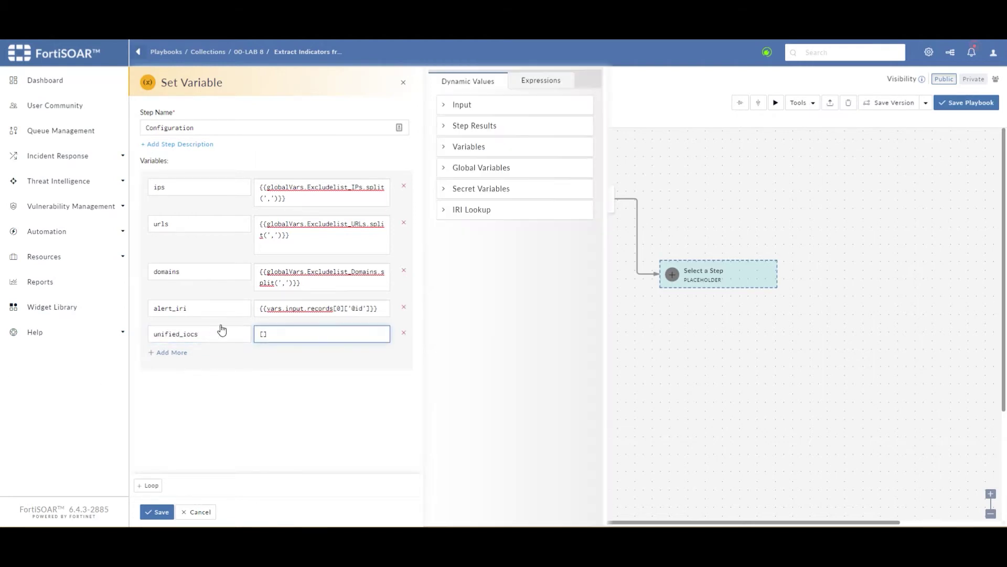
{"action": "key", "text": "Escape"}
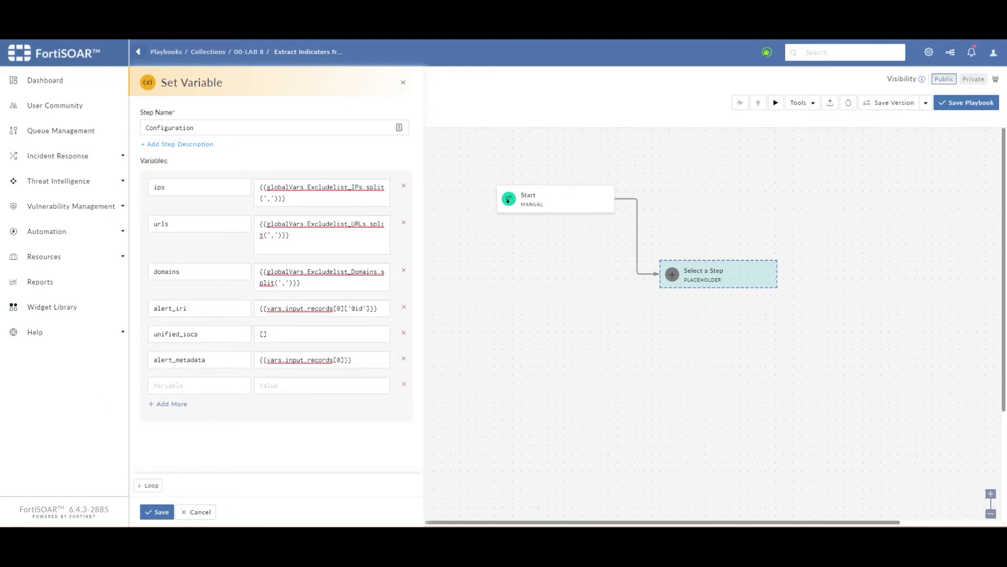
Add a variable alert_field_iocs and give it the same empty list [] as unified_iocs
{"action": "left_click", "coordinate": [182, 385]}
{"action": "type", "text": "alert_field_iocs"}
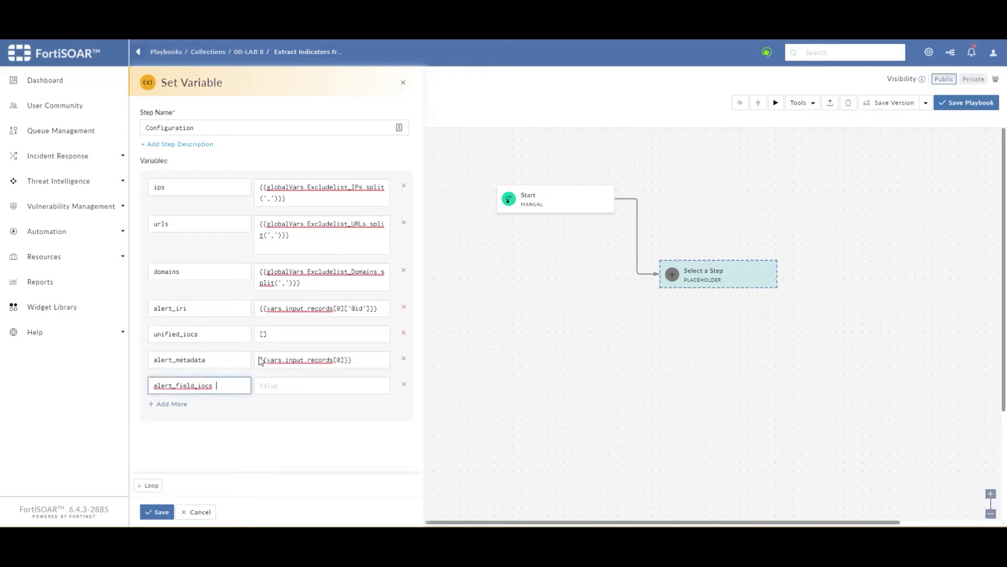
{"action": "double_click", "coordinate": [273, 337]}
{"action": "key", "text": "ctrl+c"}
{"action": "left_click", "coordinate": [270, 387]}
{"action": "key", "text": "ctrl+v"}
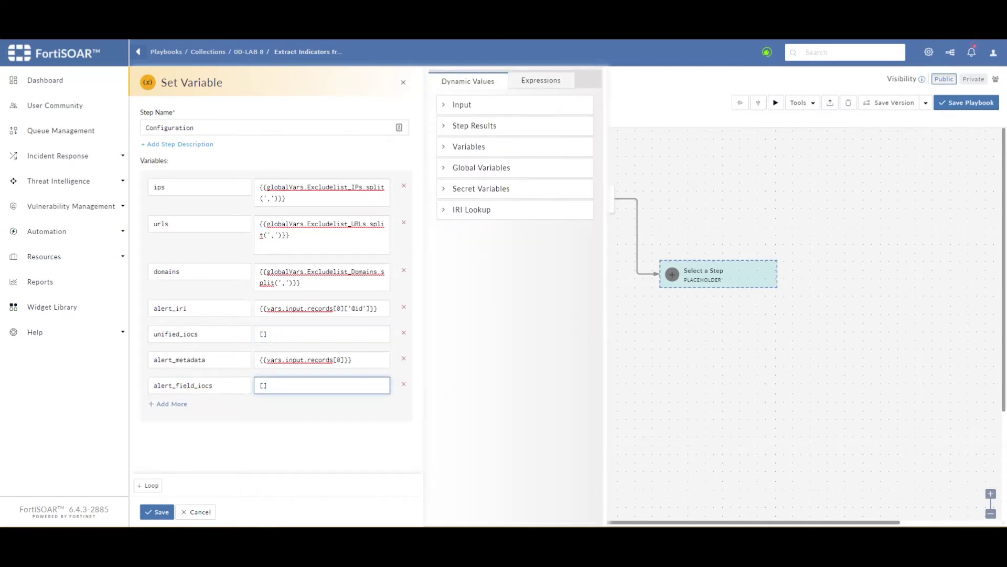
Add a variable indicator_type_map with the value {{globalVars.Indicator_type_map}}
{"action": "left_click", "coordinate": [183, 407]}
{"action": "key", "text": "ctrl+v"}
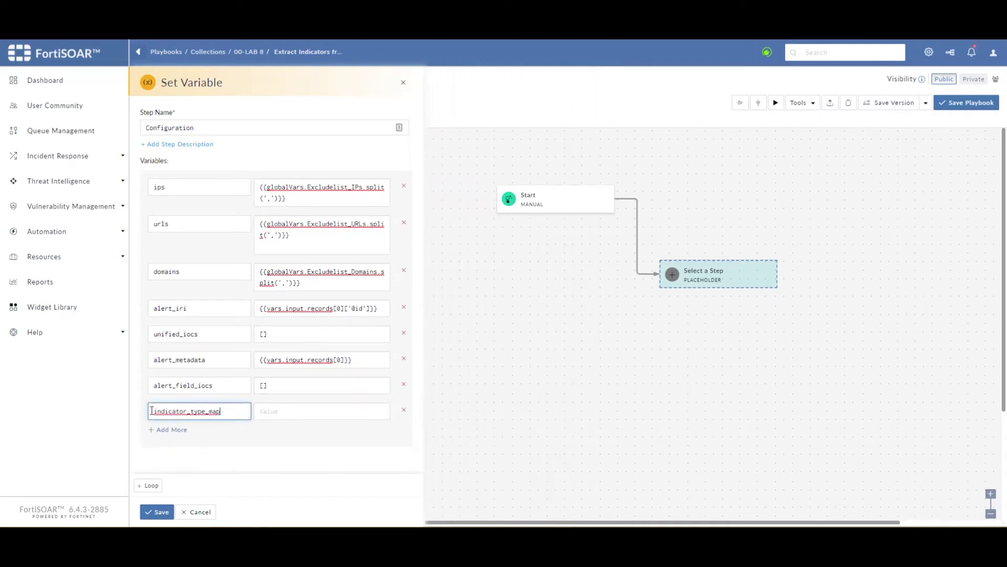
{"action": "key", "text": "Tab"}
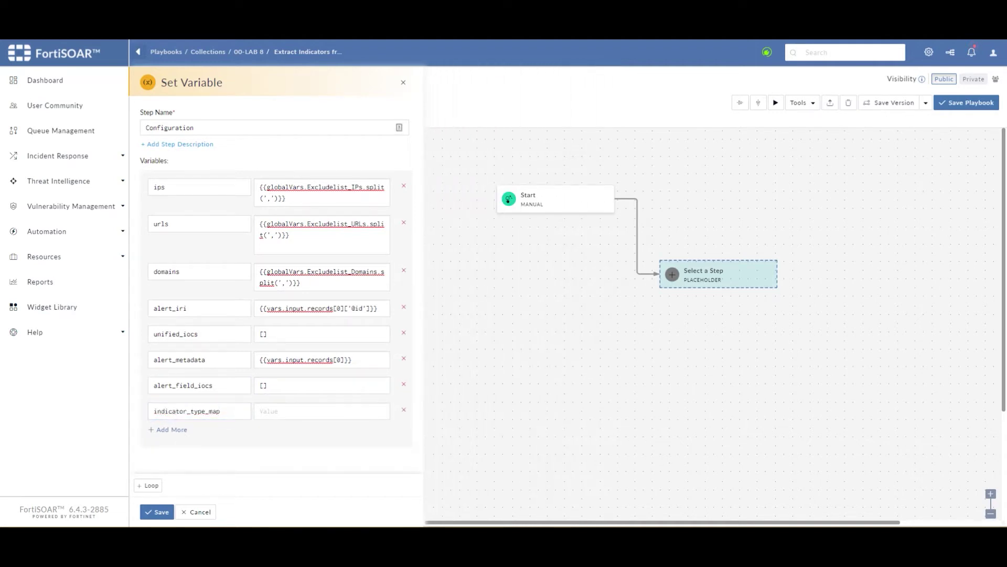
{"action": "key", "text": "ctrl+v"}
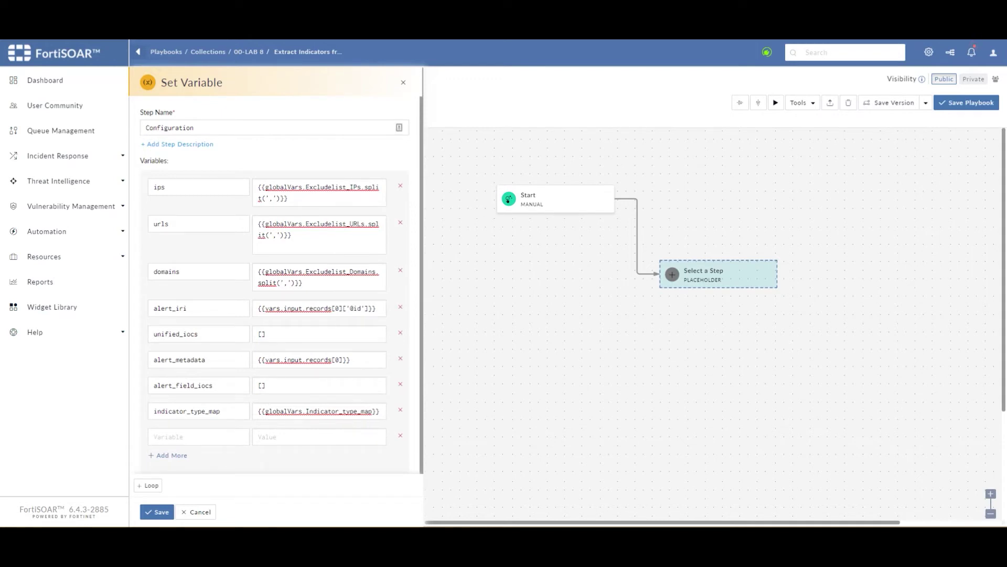
Add a variable excluded_indicators with an empty list [] and save the Configuration step
{"action": "left_click", "coordinate": [201, 439]}
{"action": "key", "text": "ctrl+v"}
{"action": "key", "text": "Tab"}
{"action": "type", "text": "[]"}
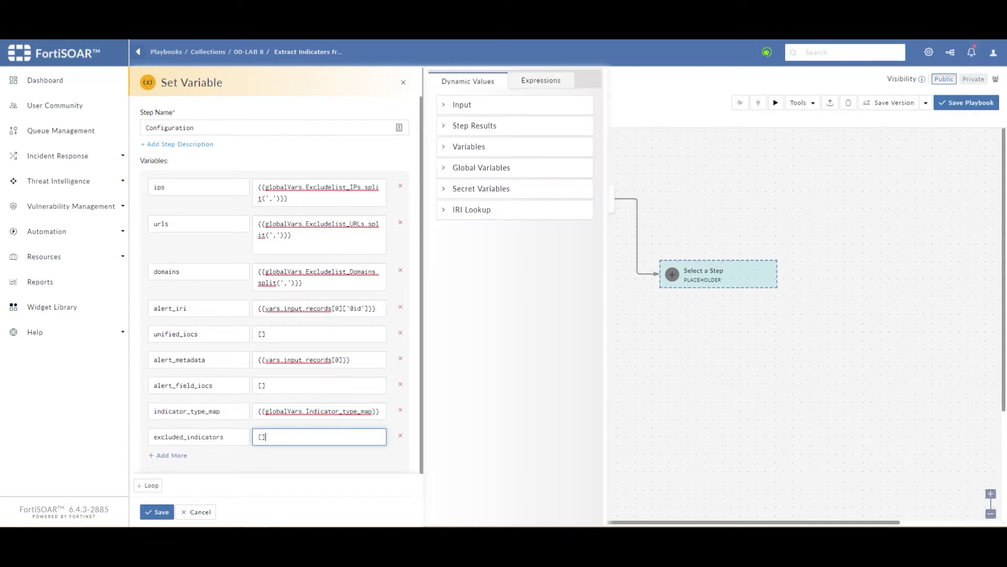
{"action": "left_click", "coordinate": [165, 516]}
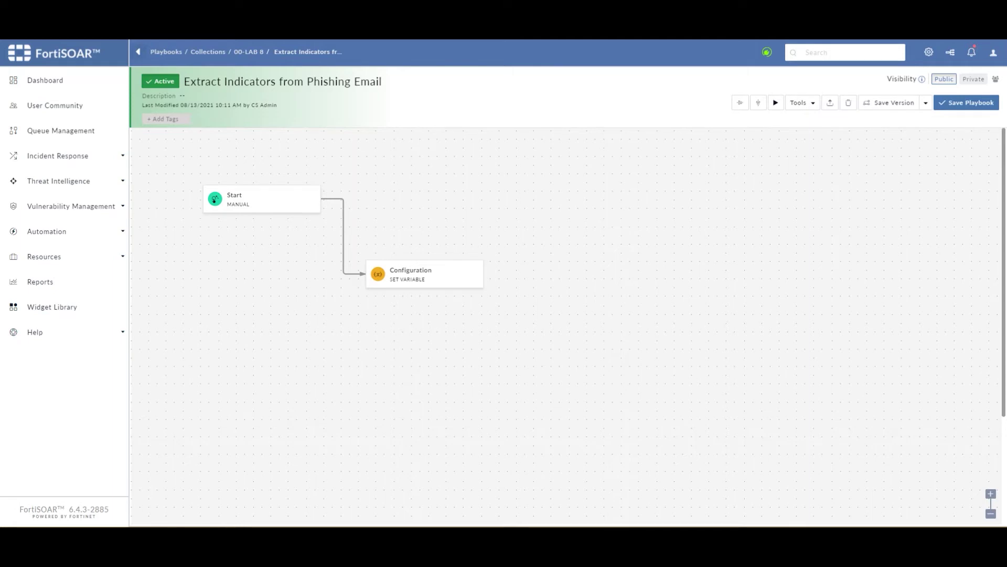
Connect another Set Variable step after Configuration and name it Update Indicator List
{"action": "mouse_move", "coordinate": [416, 263]}
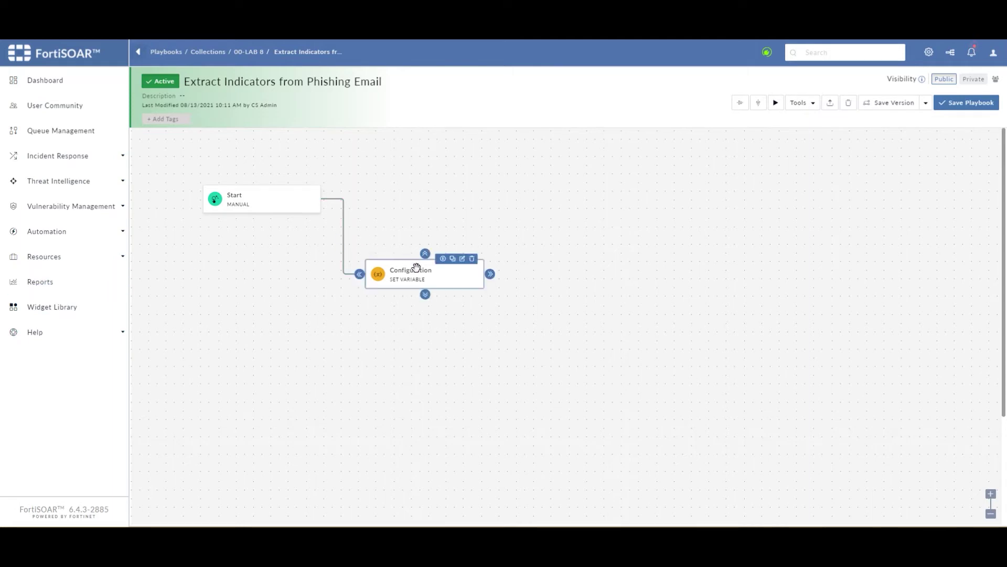
{"action": "left_click_drag", "start_coordinate": [425, 294], "coordinate": [431, 315]}
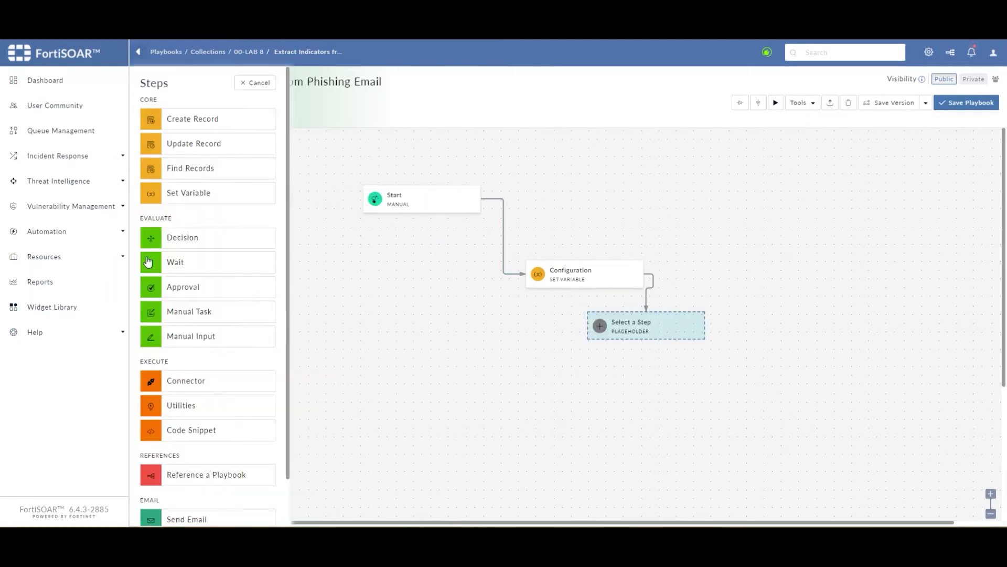
{"action": "left_click", "coordinate": [198, 195]}
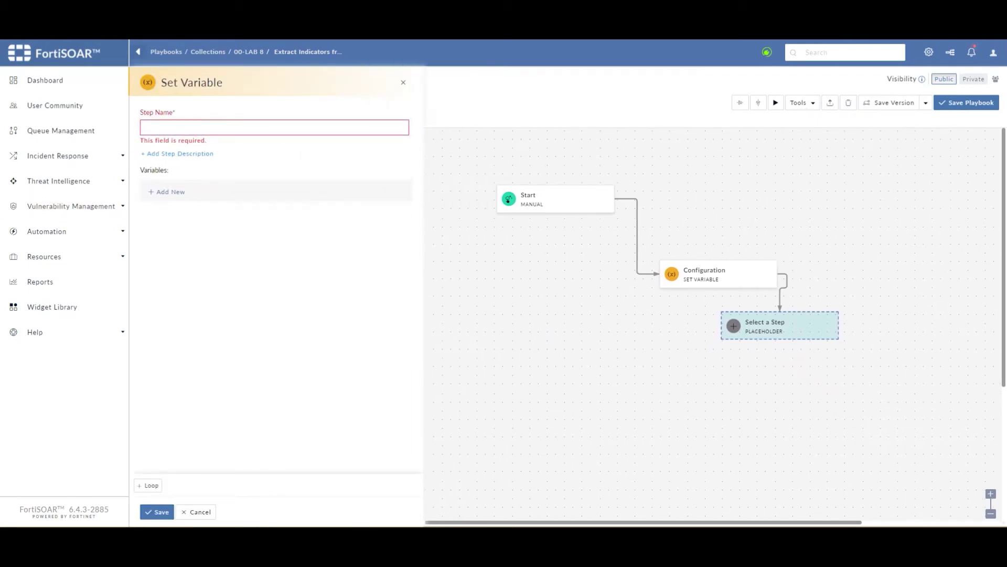
{"action": "left_click", "coordinate": [299, 126]}
{"action": "key", "text": "ctrl+v"}
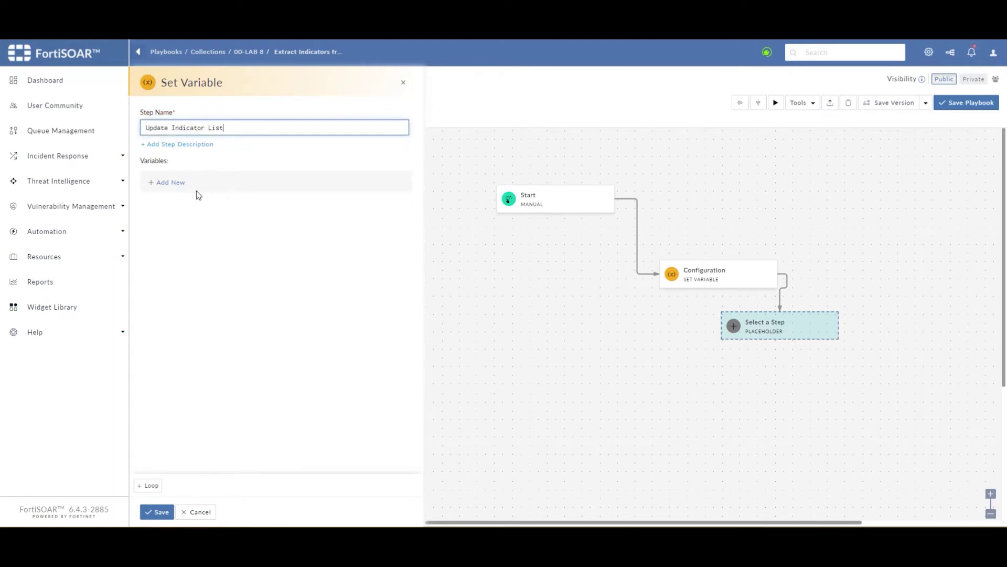
Add a variable temp holding the Jinja loop over vars.indicator_type_map.items() that appends type and value from vars.alert_metadata to vars.alert_field_iocs
{"action": "left_click", "coordinate": [169, 183]}
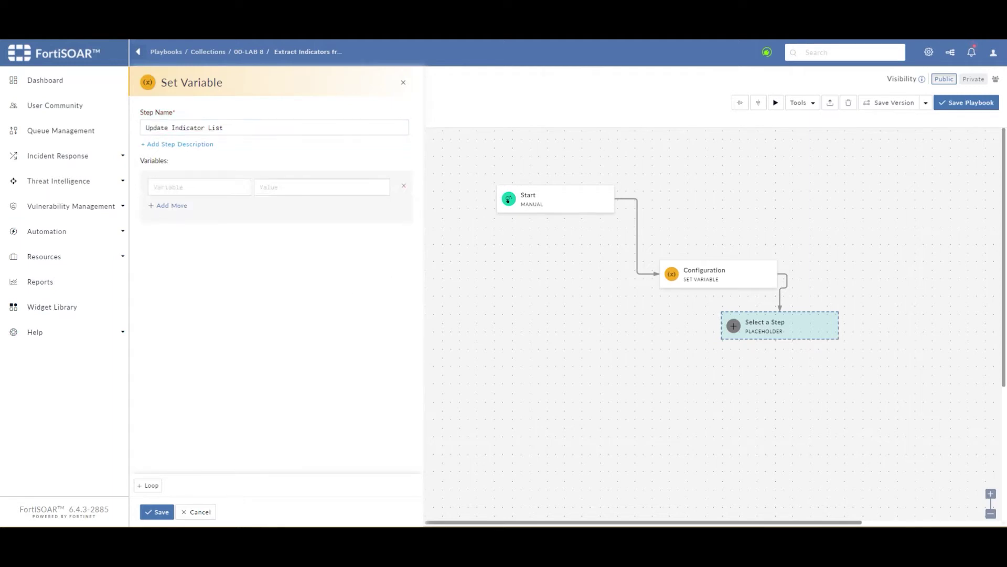
{"action": "left_click", "coordinate": [174, 184]}
{"action": "type", "text": "temp"}
{"action": "left_click", "coordinate": [303, 189]}
{"action": "key", "text": "ctrl+v"}
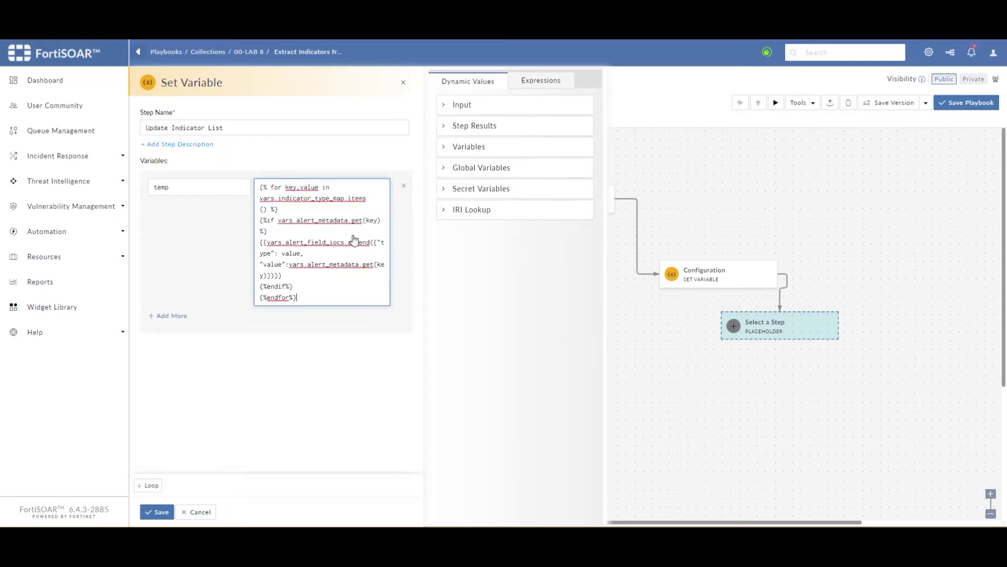
Add a variable excluded_indicators with the value {{vars.ips | union(vars.domains) | union(vars.urls)}} and save the Update Indicator List step
{"action": "left_click", "coordinate": [179, 315]}
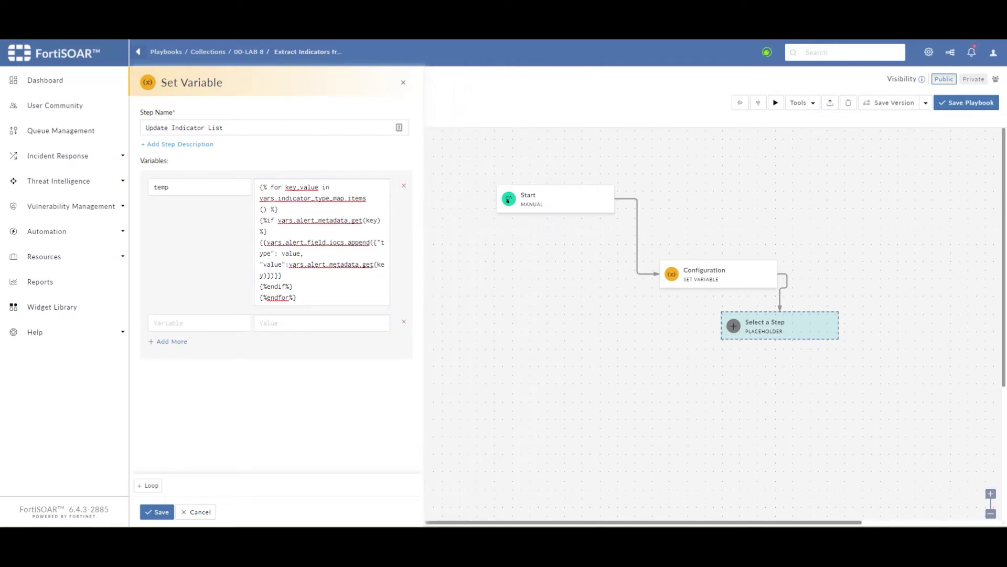
{"action": "left_click", "coordinate": [202, 321]}
{"action": "type", "text": "excluded_indicators"}
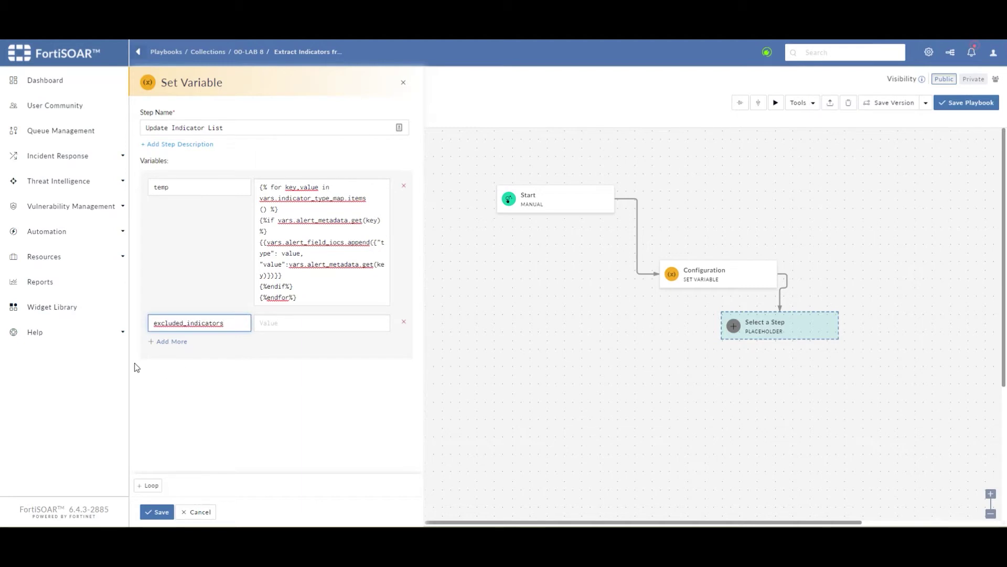
{"action": "key", "text": "Tab"}
{"action": "key", "text": "ctrl+v"}
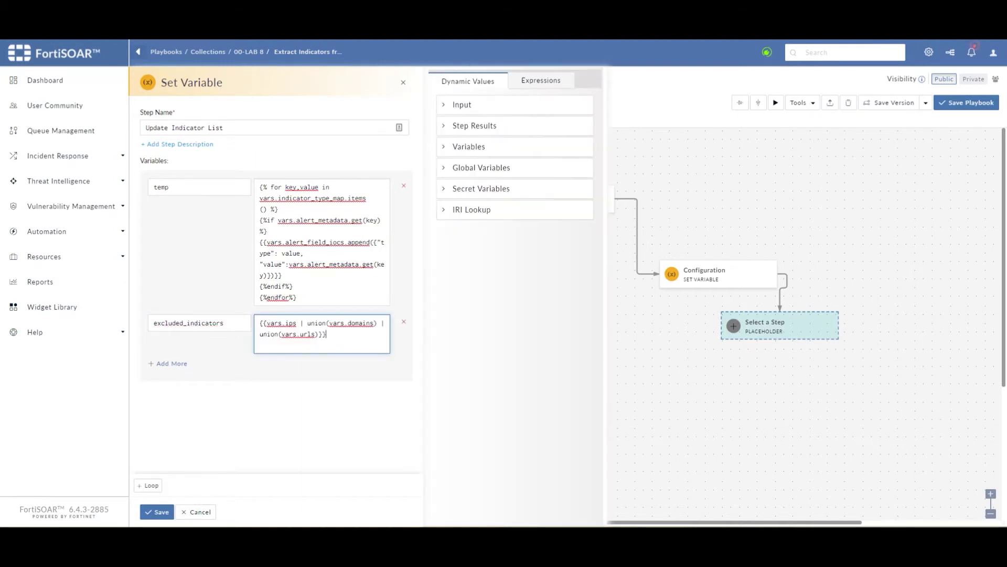
{"action": "left_click", "coordinate": [155, 511]}
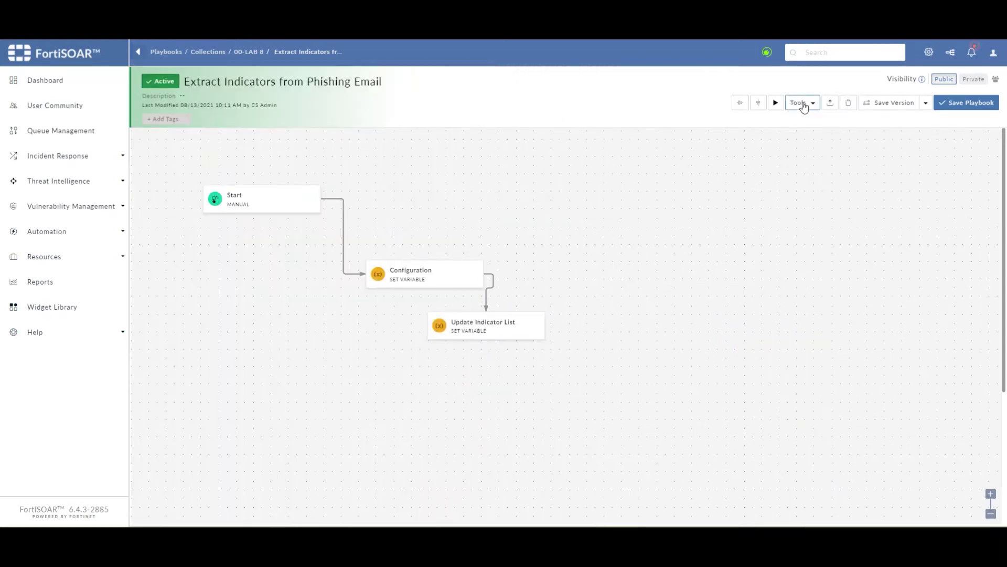
Connect a Set Variable step named Get Indicators after Update Indicator List, setting alert_field_iocs to {{ vars.alert_field_iocs | json_query('[?value != null]') }}, and save it
{"action": "left_click", "coordinate": [740, 103]}
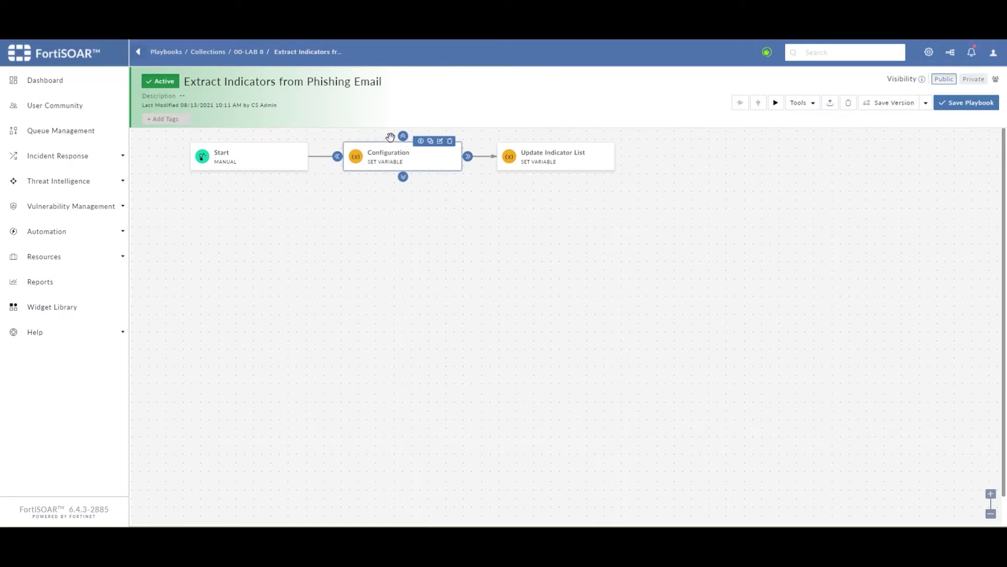
{"action": "mouse_move", "coordinate": [564, 169]}
{"action": "left_click_drag", "start_coordinate": [557, 176], "coordinate": [612, 233]}
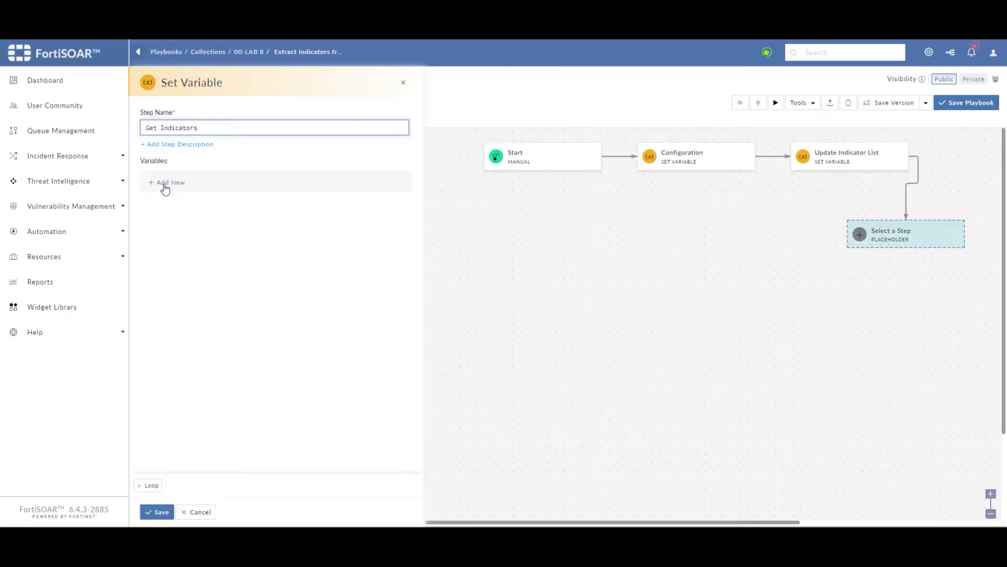
{"action": "left_click", "coordinate": [162, 184]}
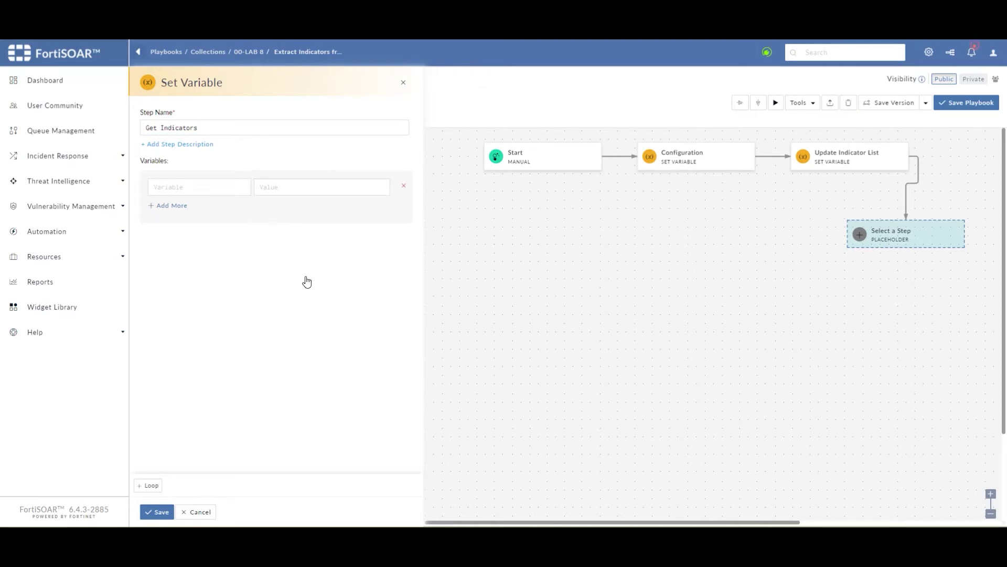
{"action": "left_click", "coordinate": [219, 188]}
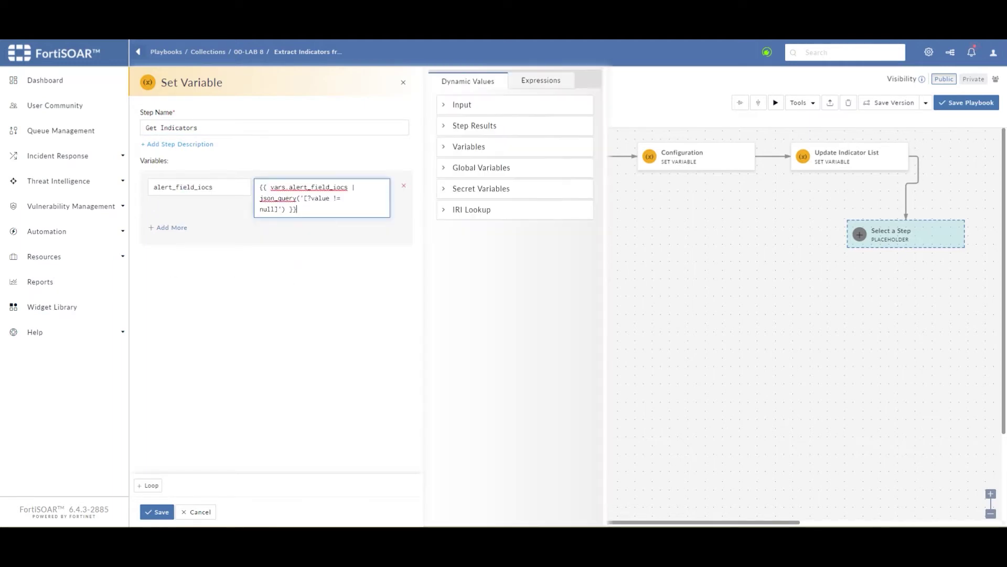
{"action": "left_click", "coordinate": [157, 511]}
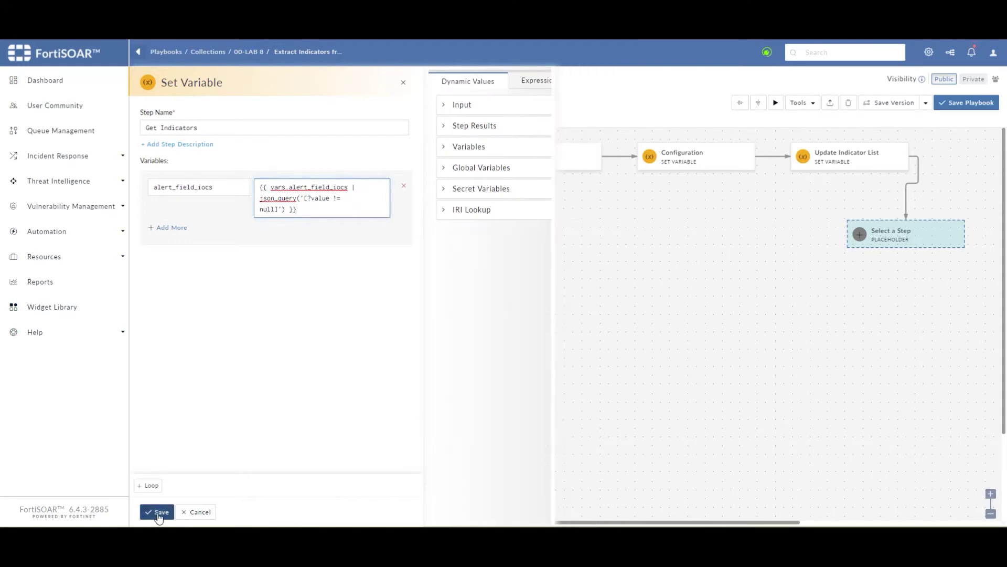
Rearrange the Configuration, Update Indicator List and Get Indicators steps into a descending diagonal below Start
{"action": "left_click_drag", "start_coordinate": [388, 156], "coordinate": [308, 221]}
{"action": "left_click_drag", "start_coordinate": [530, 157], "coordinate": [416, 269]}
{"action": "left_click_drag", "start_coordinate": [623, 241], "coordinate": [556, 355]}
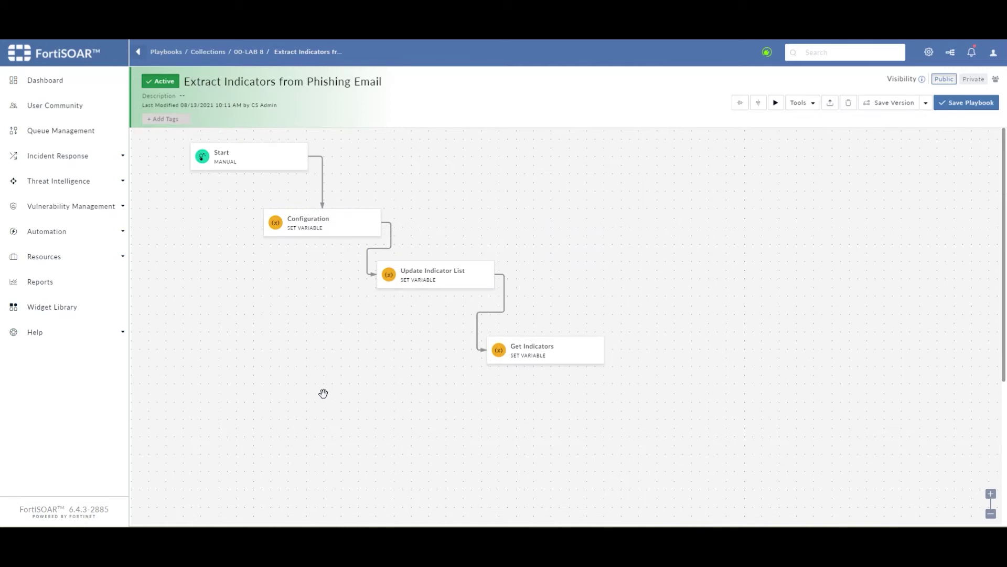
{"action": "left_click", "coordinate": [530, 342]}
{"action": "left_click_drag", "start_coordinate": [536, 345], "coordinate": [525, 334]}
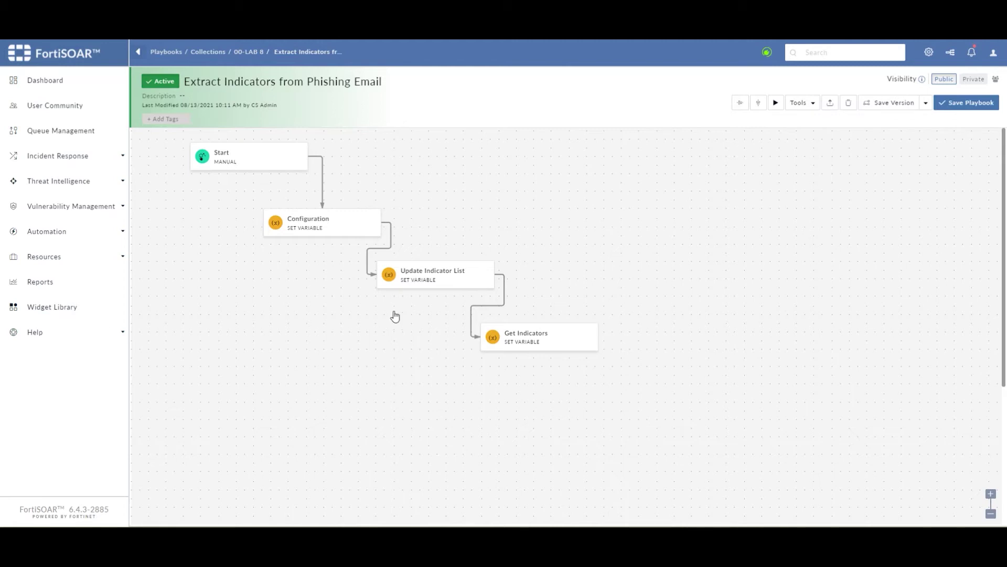
Connect a Utilities connector step after Get Indicators and name it Extract Indicators from header
{"action": "mouse_move", "coordinate": [540, 353]}
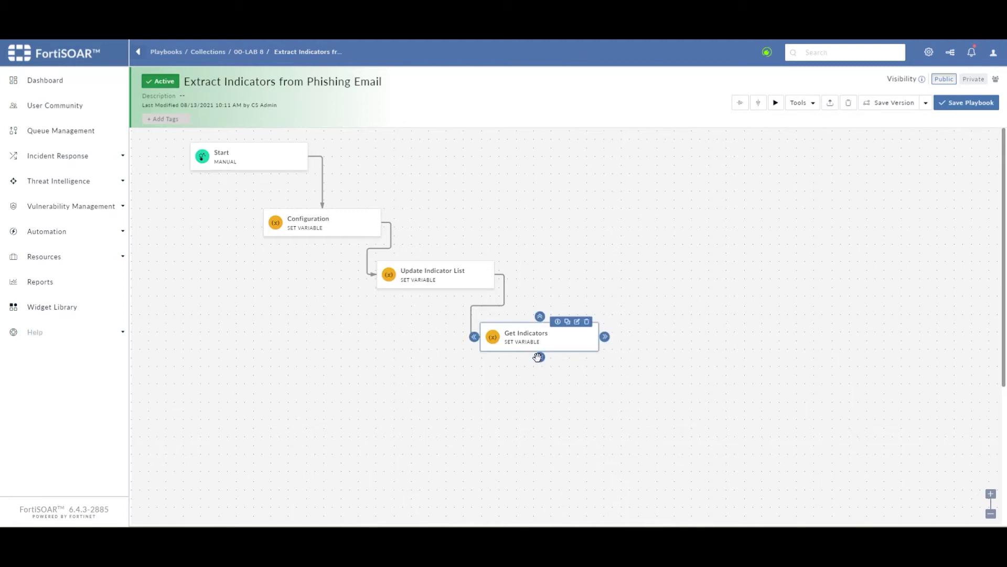
{"action": "left_click_drag", "start_coordinate": [539, 357], "coordinate": [541, 378]}
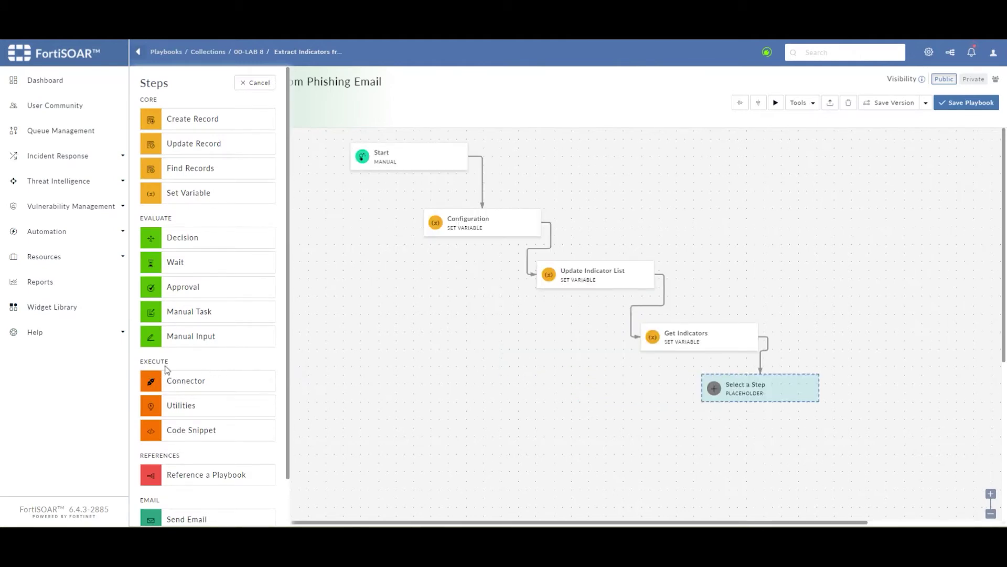
{"action": "left_click", "coordinate": [183, 387]}
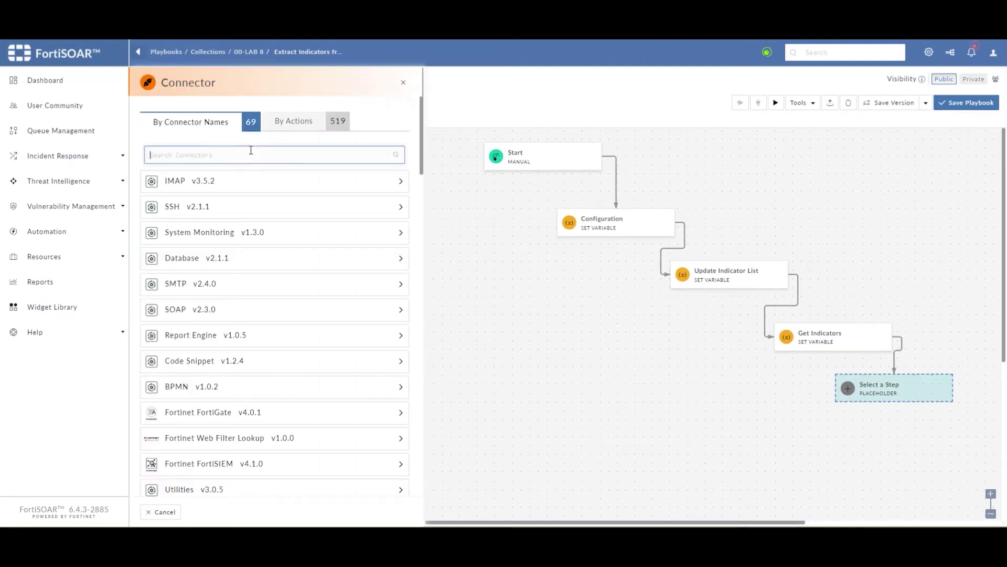
{"action": "type", "text": "uti"}
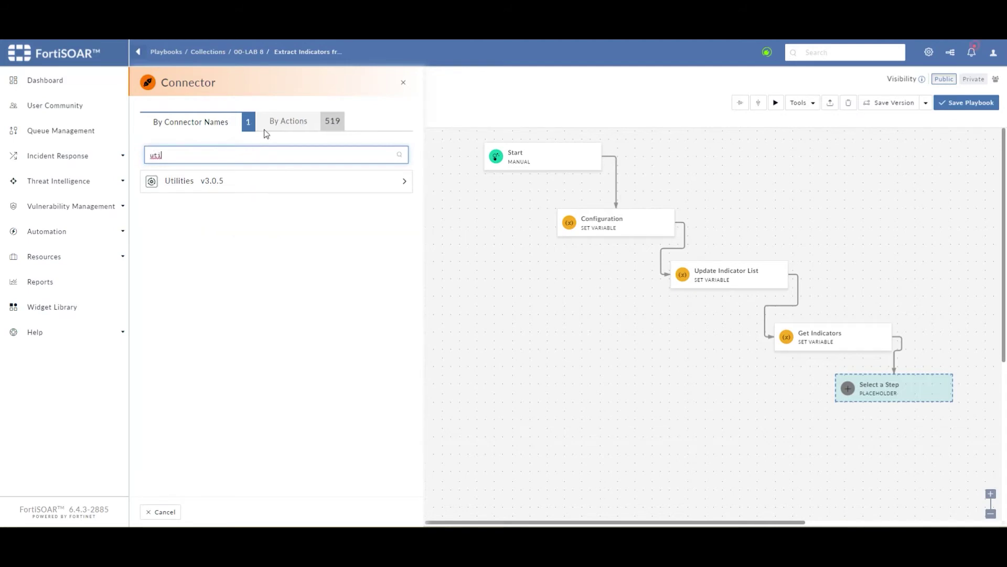
{"action": "left_click", "coordinate": [173, 183]}
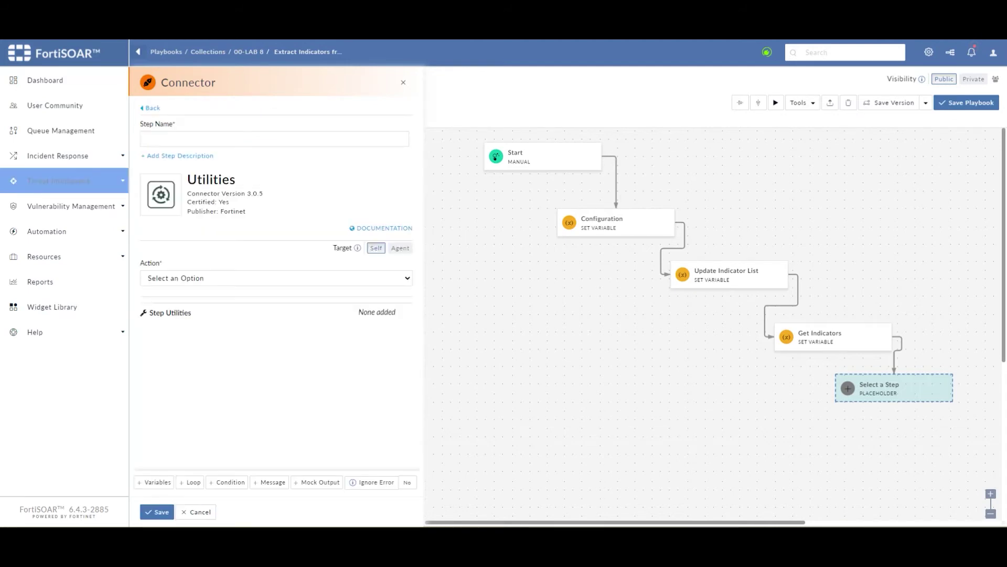
{"action": "left_click", "coordinate": [215, 139]}
{"action": "type", "text": "Extract Indicators from header"}
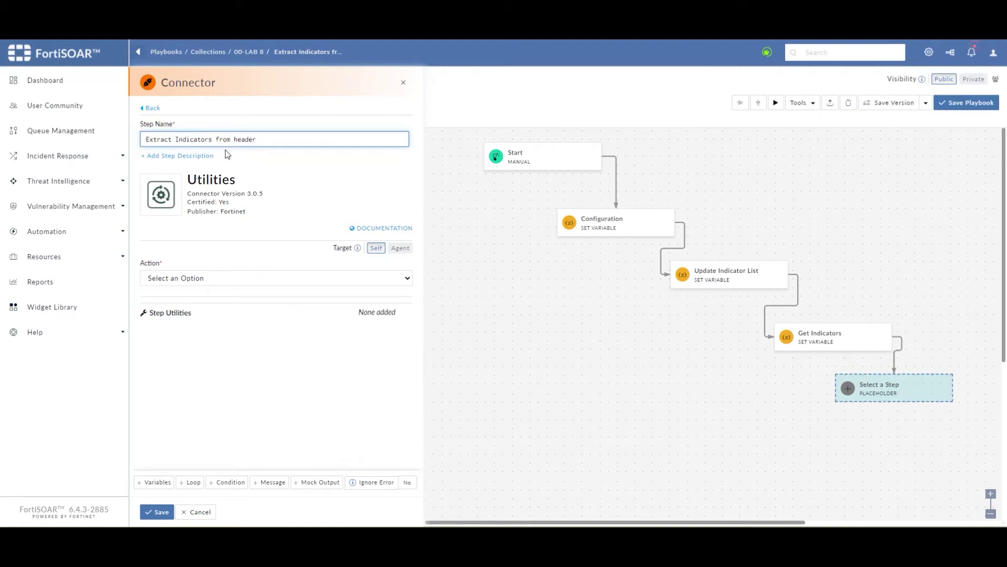
Choose the action FSR: Extract Artifacts from String and set its data to {{vars.input.records[0].returnPath}}
{"action": "left_click", "coordinate": [195, 278]}
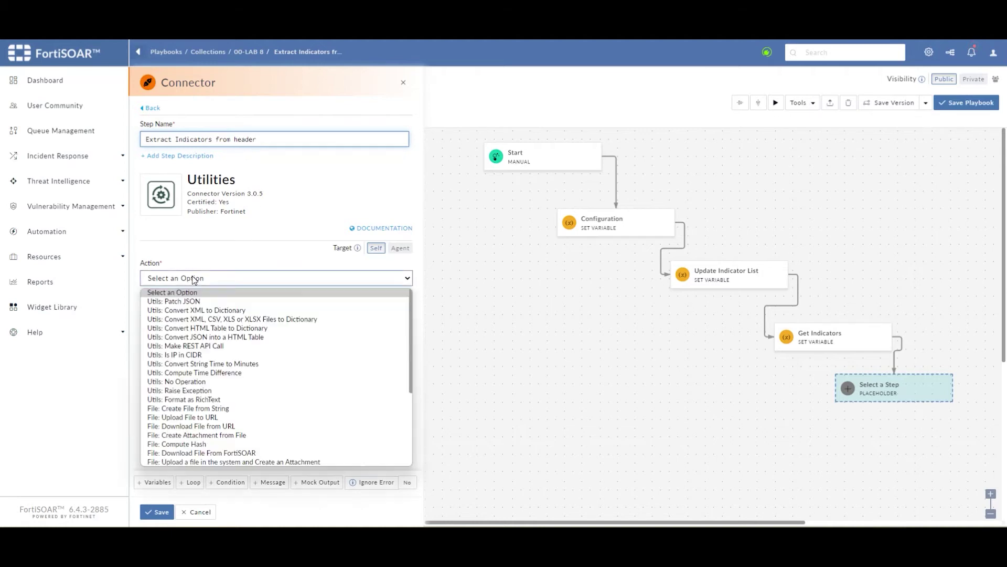
{"action": "scroll", "coordinate": [238, 389], "scroll_direction": "down", "scroll_amount": 5}
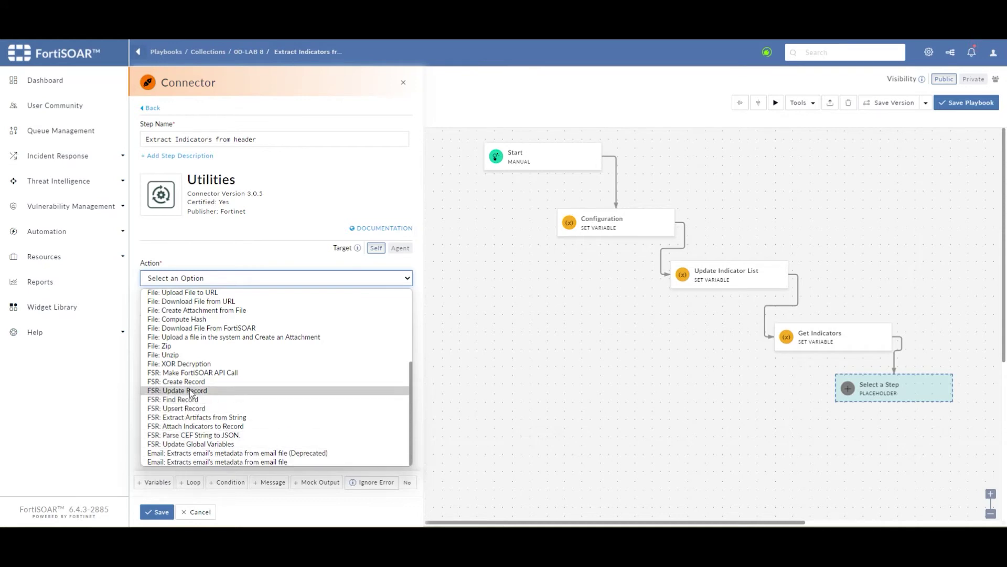
{"action": "left_click", "coordinate": [198, 418]}
{"action": "scroll", "coordinate": [131, 389], "scroll_direction": "down", "scroll_amount": 2}
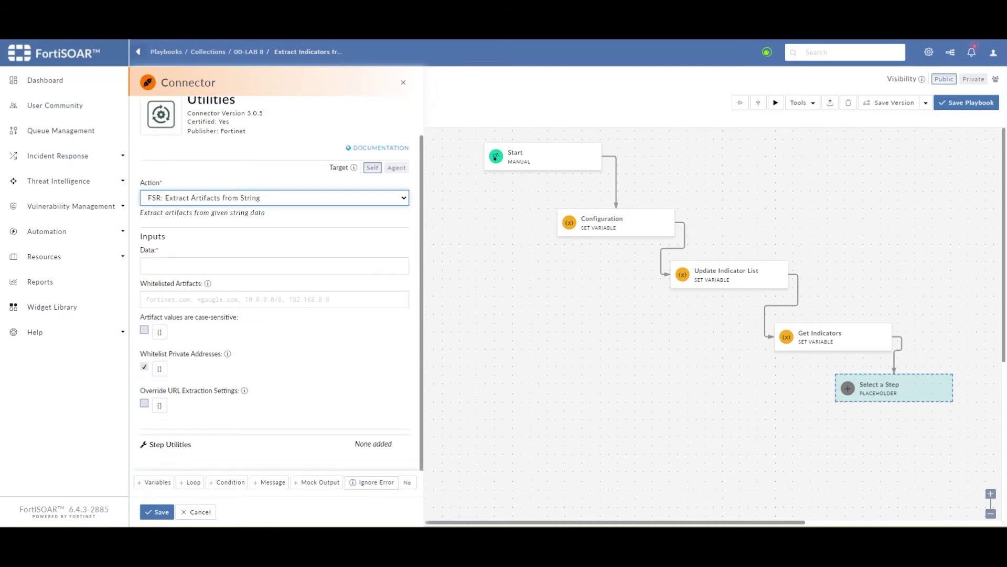
{"action": "left_click", "coordinate": [157, 265]}
{"action": "type", "text": "{{vars.input.records[0].returnPath}}"}
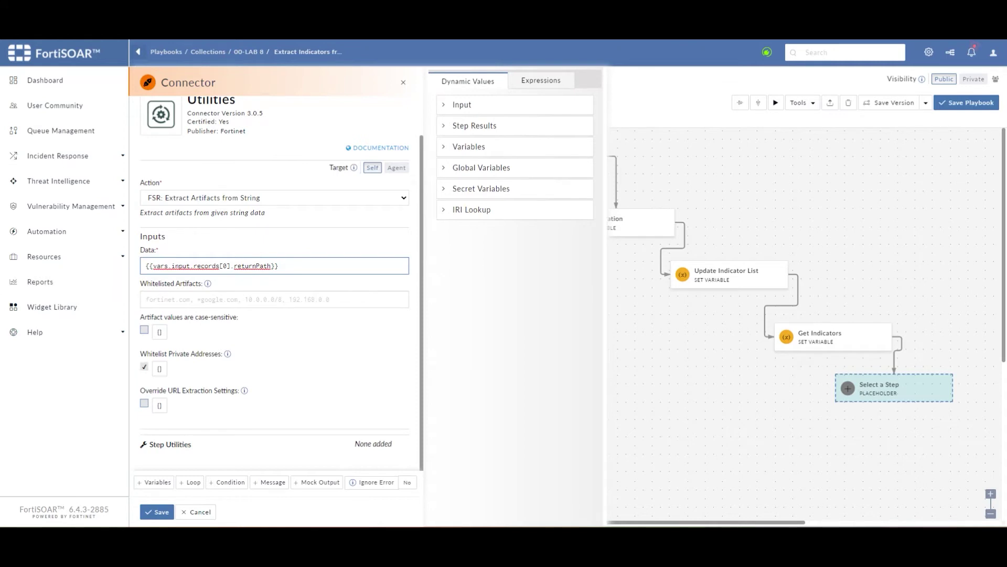
{"action": "left_click", "coordinate": [158, 483]}
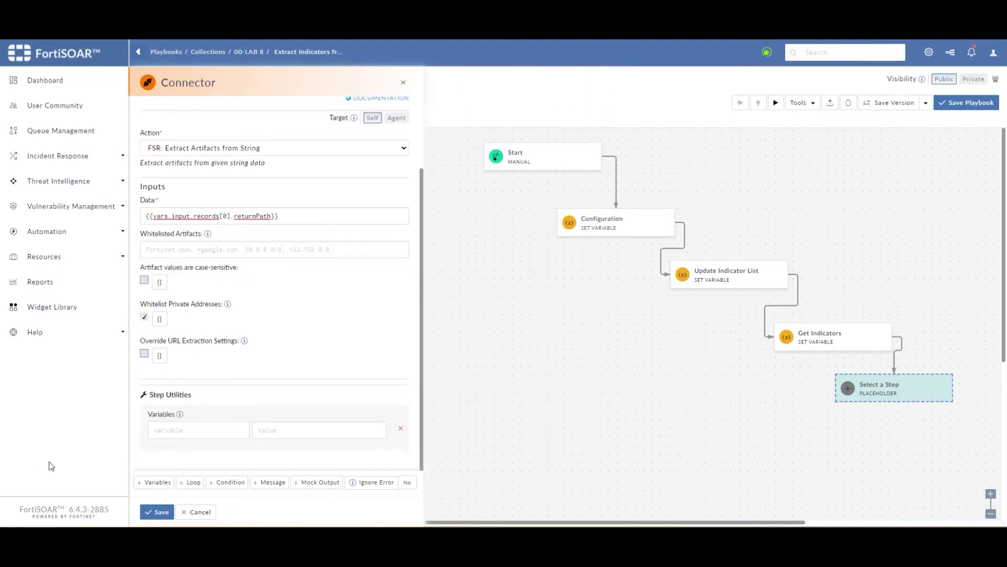
{"action": "left_click", "coordinate": [175, 430]}
{"action": "left_click", "coordinate": [400, 429]}
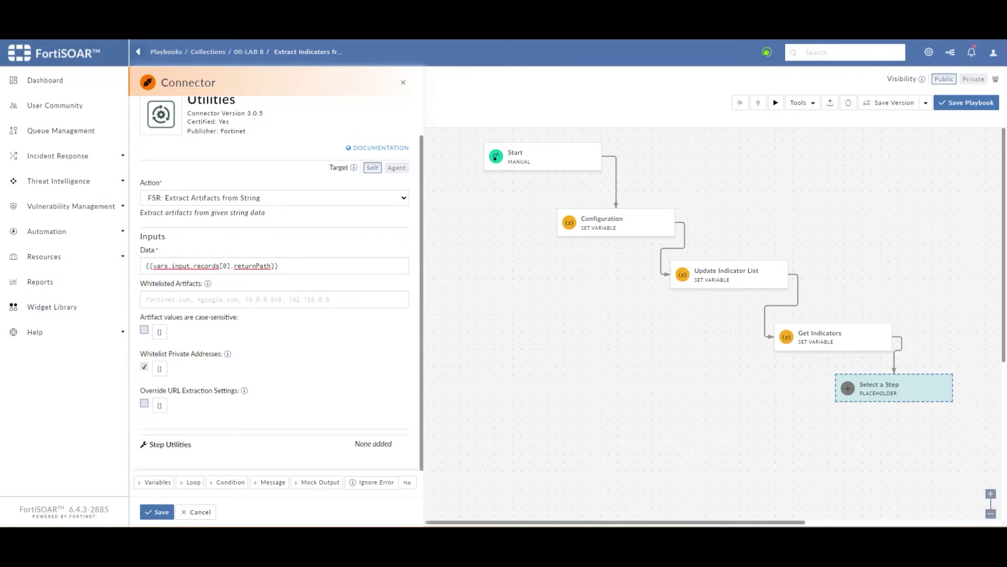
Set the whitelisted artifacts to {{vars.excluded_indicators}} and add a step variable header_iocs with the value {{vars.result.data.results}}
{"action": "left_click", "coordinate": [205, 303]}
{"action": "type", "text": "{{vars.excluded_indicators}}"}
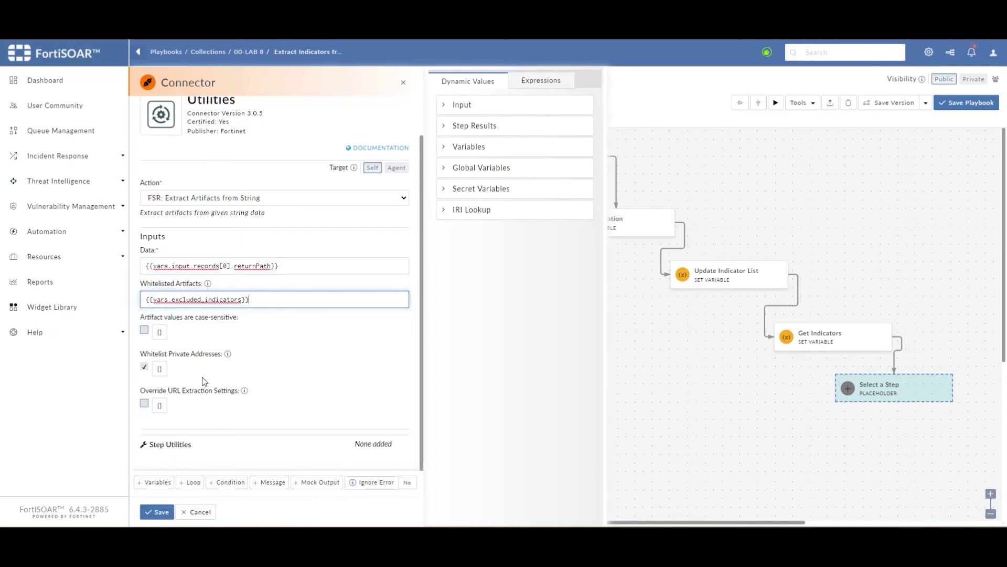
{"action": "left_click", "coordinate": [155, 481]}
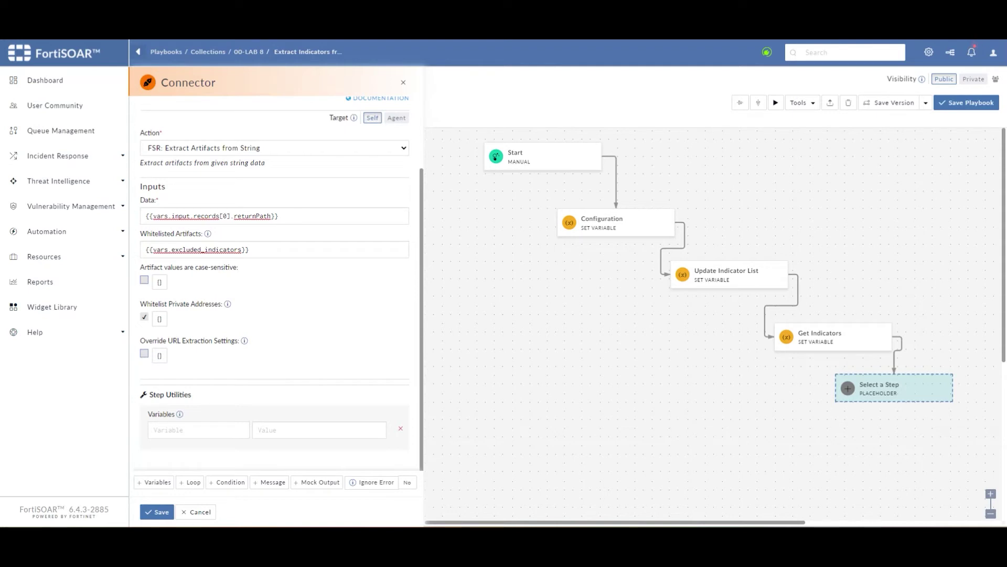
{"action": "left_click", "coordinate": [235, 425]}
{"action": "type", "text": "header_iocs"}
{"action": "left_click", "coordinate": [299, 429]}
{"action": "type", "text": "{{vars.result.data.results}}"}
{"action": "key", "text": "BackSpace"}
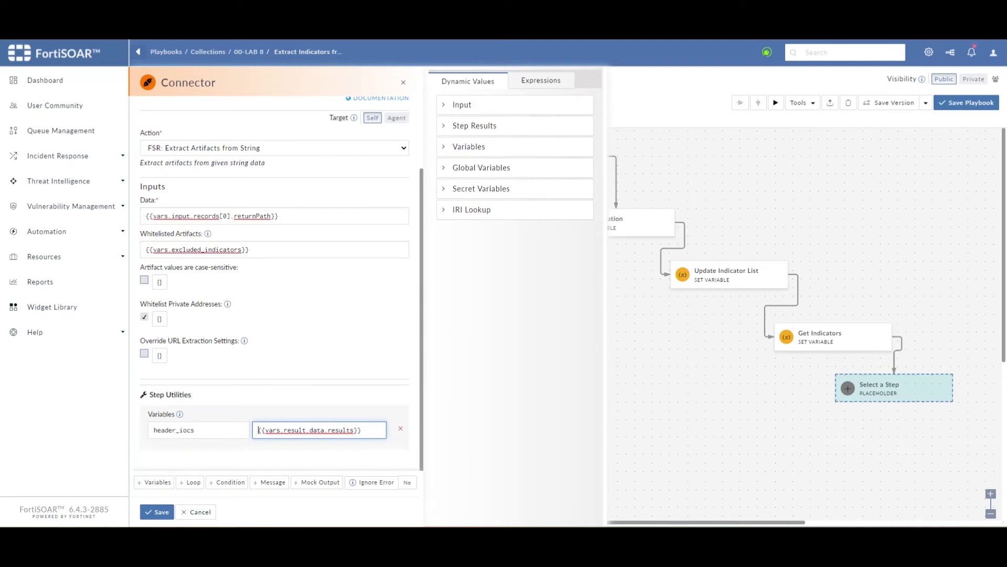
Add an execution condition to the connector step with the expression vars.input.records[0].returnPath
{"action": "left_click", "coordinate": [231, 483]}
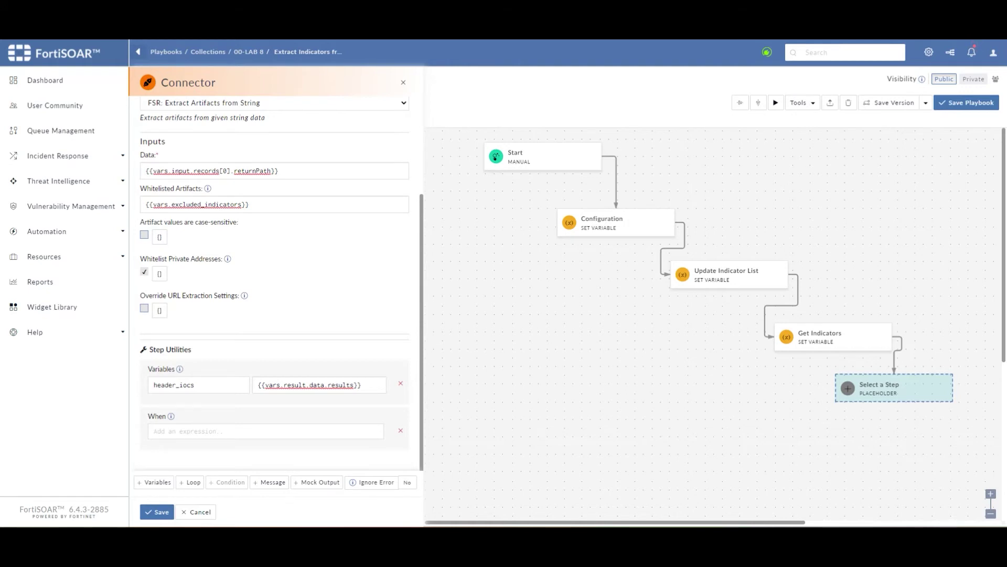
{"action": "left_click", "coordinate": [265, 432]}
{"action": "type", "text": "vars.input.records[0].returnPath"}
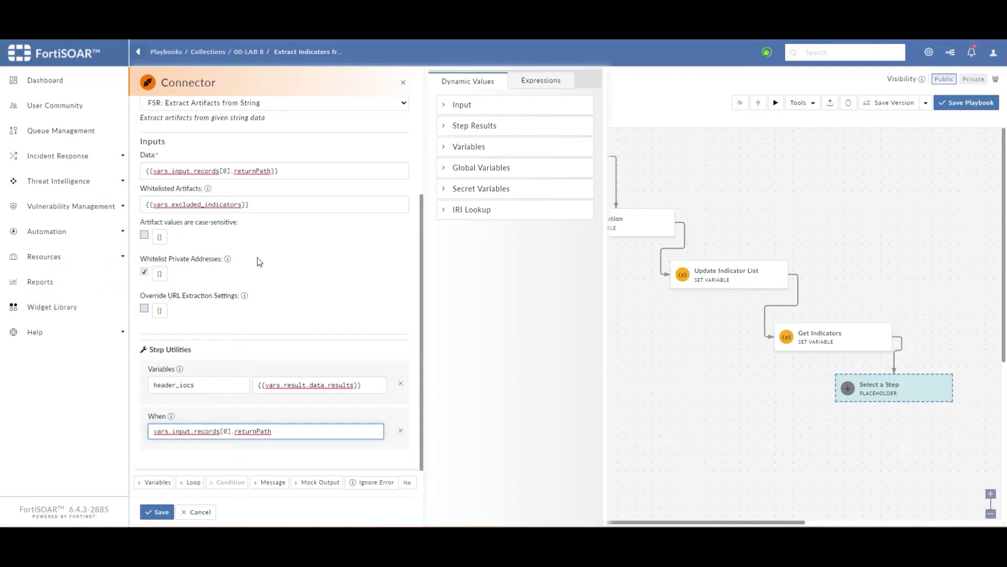
Disable Whitelist Private Addresses and save the Extract Indicators from header step
{"action": "scroll", "coordinate": [147, 276], "scroll_direction": "up", "scroll_amount": 4}
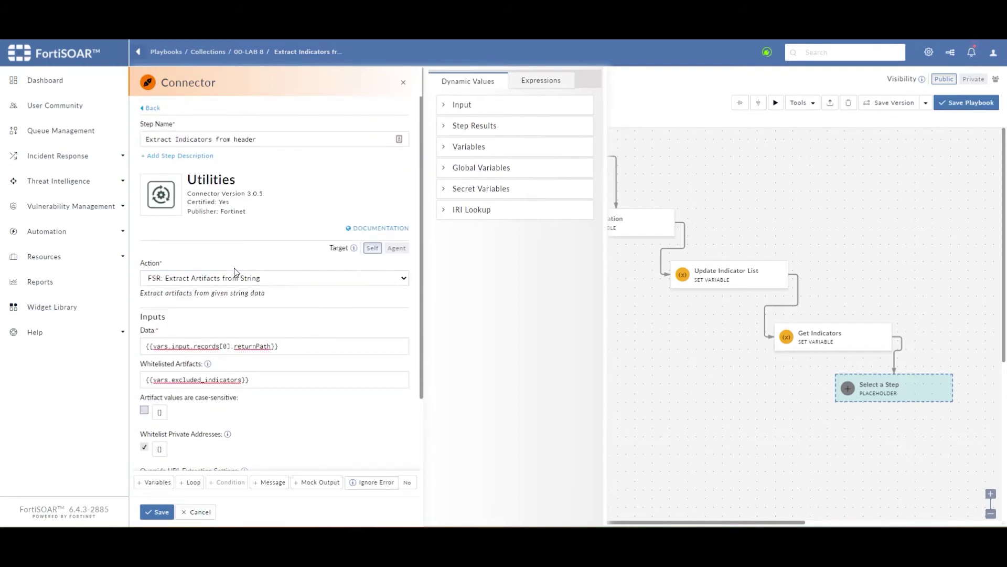
{"action": "scroll", "coordinate": [134, 341], "scroll_direction": "down", "scroll_amount": 2}
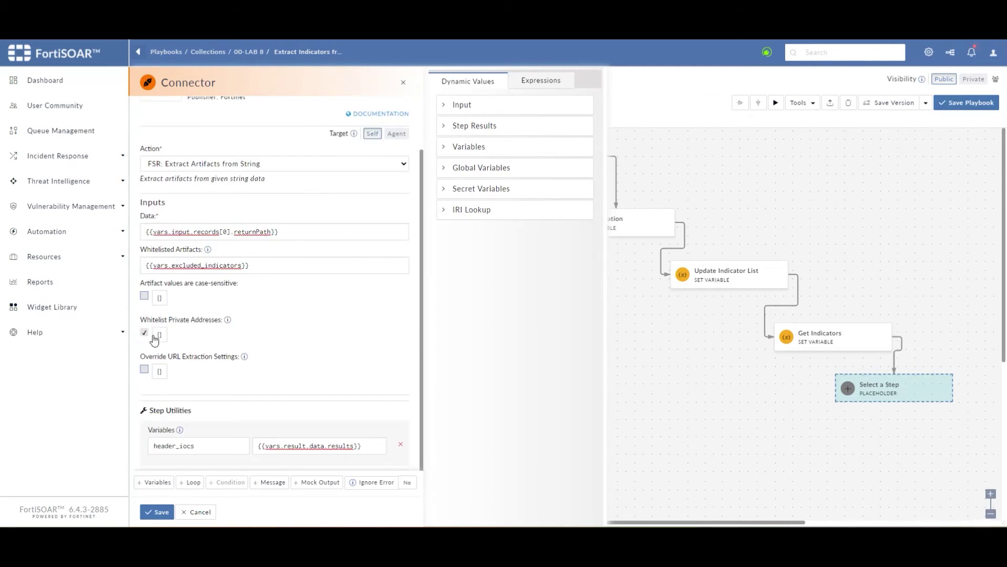
{"action": "left_click", "coordinate": [145, 332]}
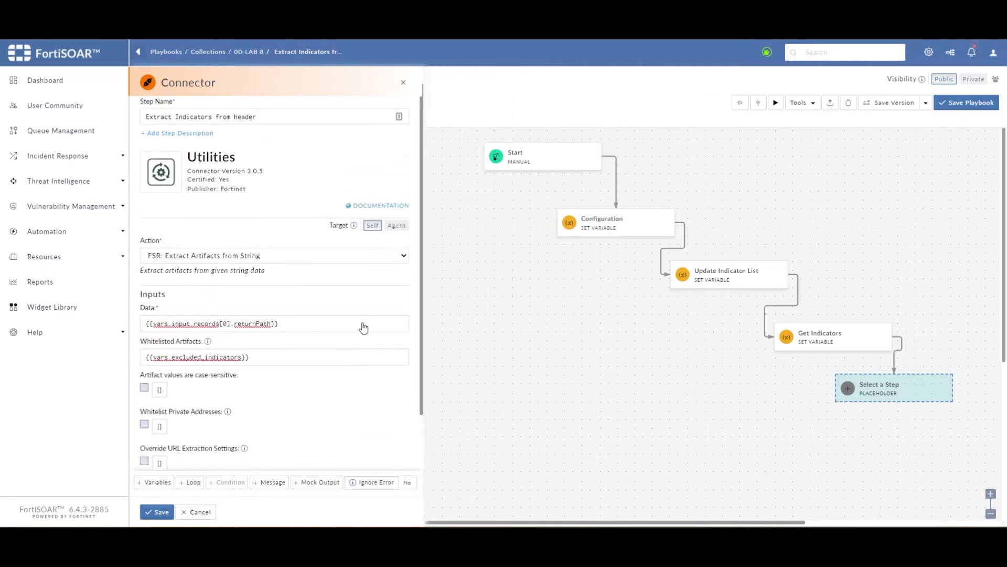
{"action": "scroll", "coordinate": [164, 397], "scroll_direction": "down", "scroll_amount": 3}
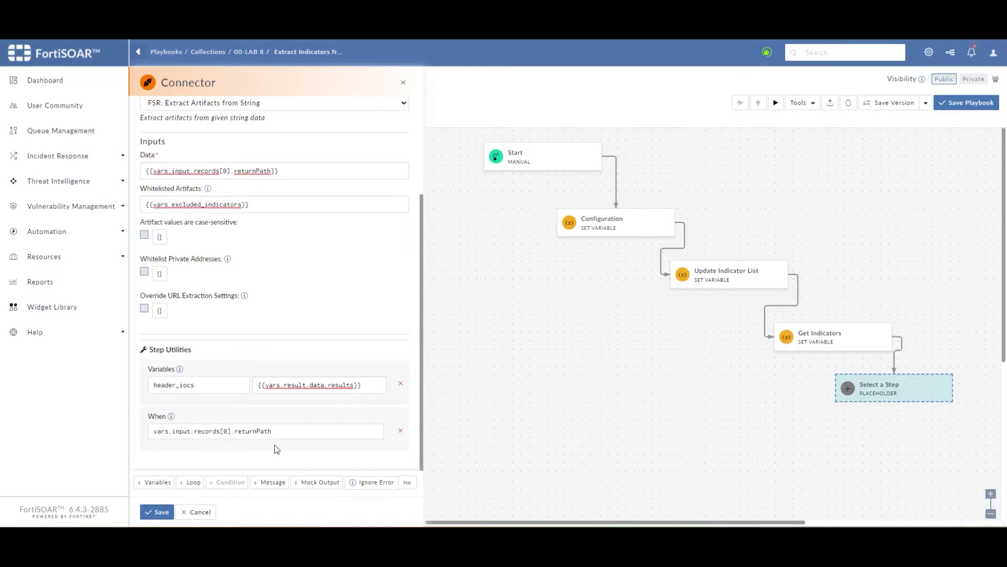
{"action": "left_click", "coordinate": [162, 513]}
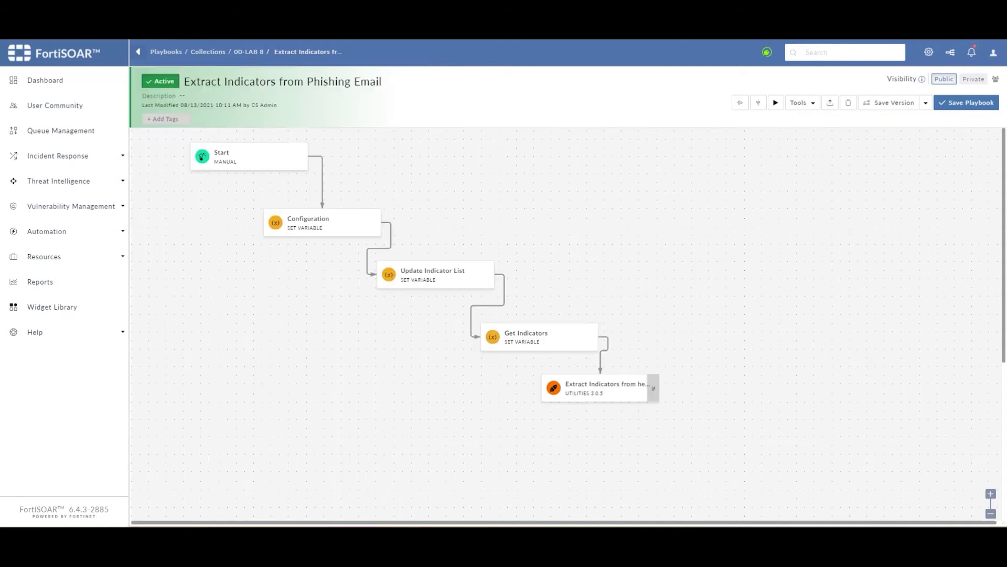
Add a Utilities connector step after Extract Indicators from header and name it Extract Indicators from body
{"action": "mouse_move", "coordinate": [581, 397]}
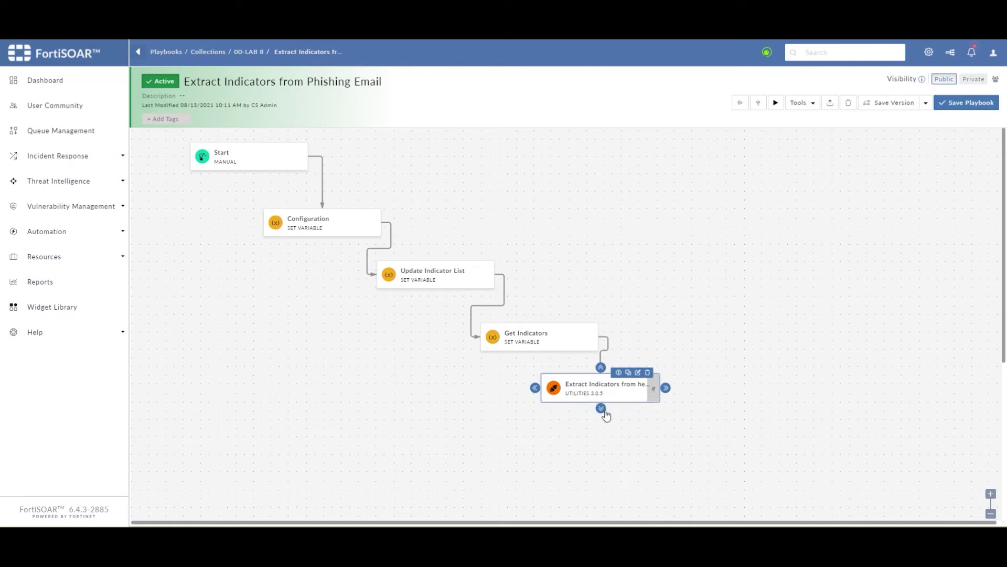
{"action": "left_click_drag", "start_coordinate": [600, 412], "coordinate": [614, 430]}
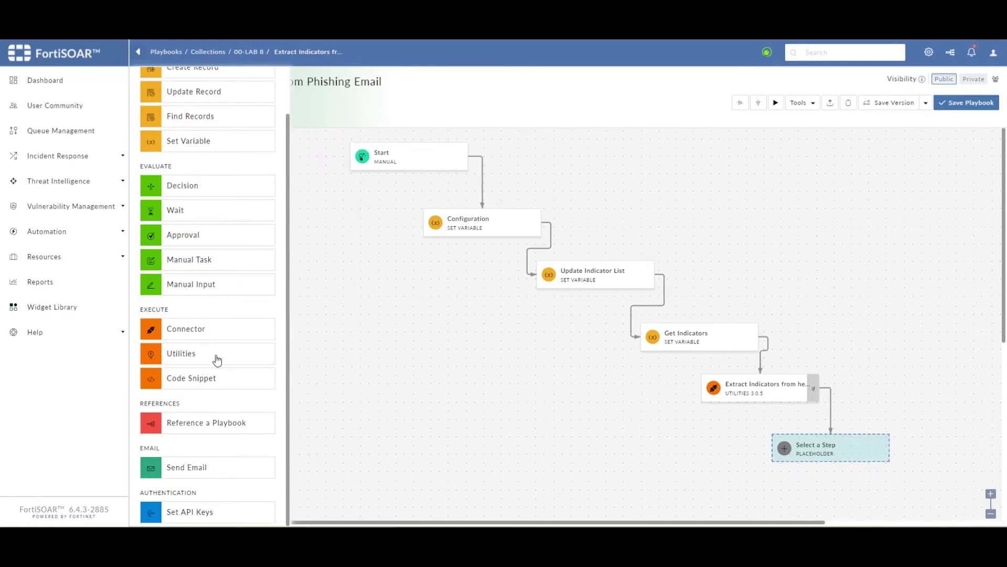
{"action": "left_click", "coordinate": [180, 335]}
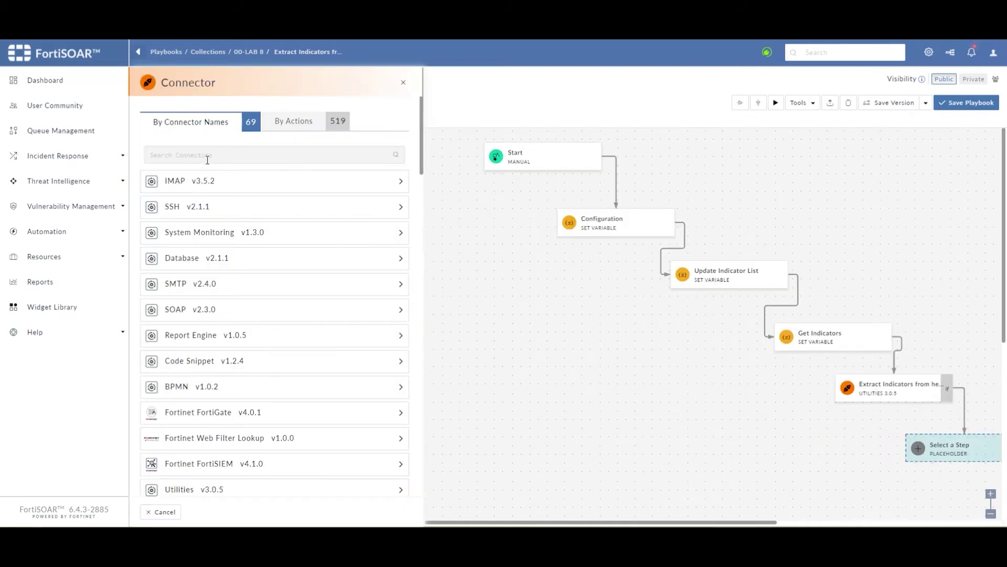
{"action": "left_click", "coordinate": [201, 493]}
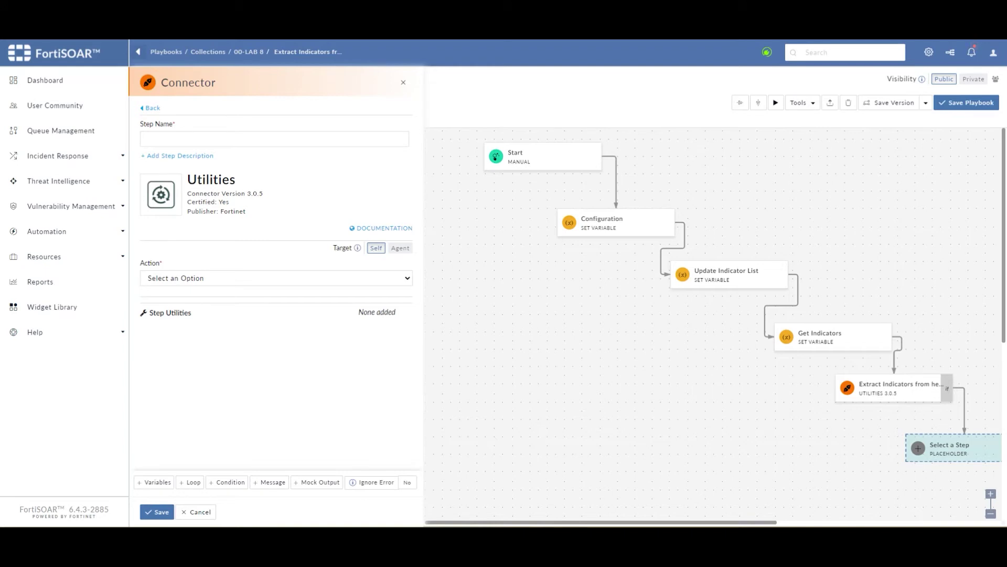
{"action": "left_click", "coordinate": [204, 139]}
{"action": "type", "text": "Extract Indicators from body"}
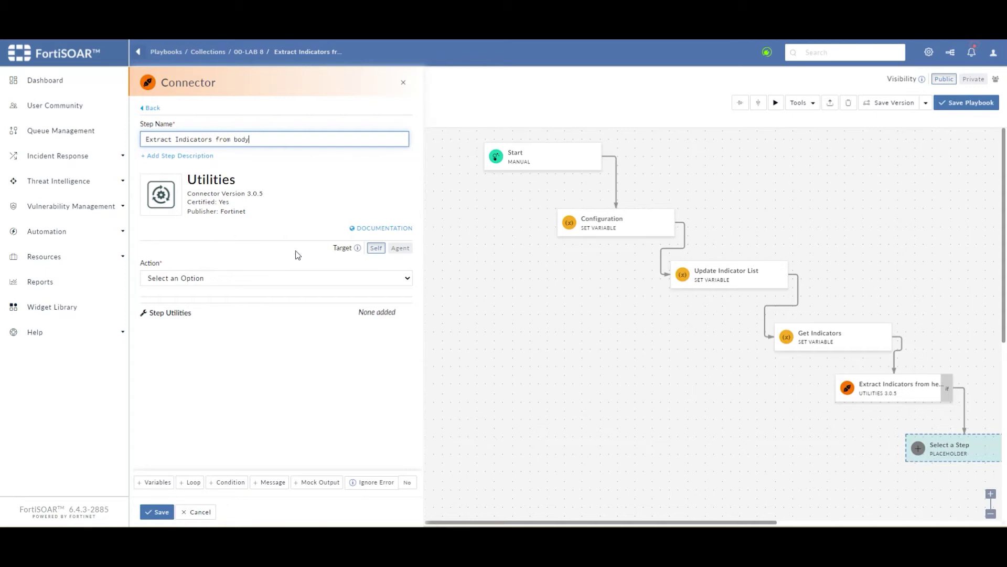
Choose the action FSR: Extract Artifacts from String and set its data to {{vars.input.records[0].emailBody}}
{"action": "left_click", "coordinate": [273, 281]}
{"action": "scroll", "coordinate": [289, 341], "scroll_direction": "down", "scroll_amount": 3}
{"action": "left_click", "coordinate": [283, 356]}
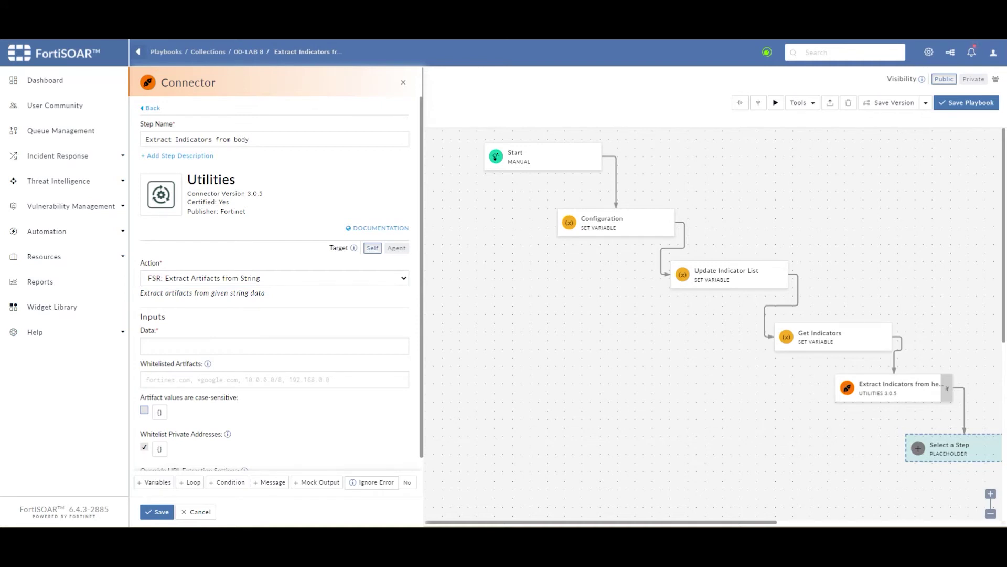
{"action": "left_click", "coordinate": [214, 345]}
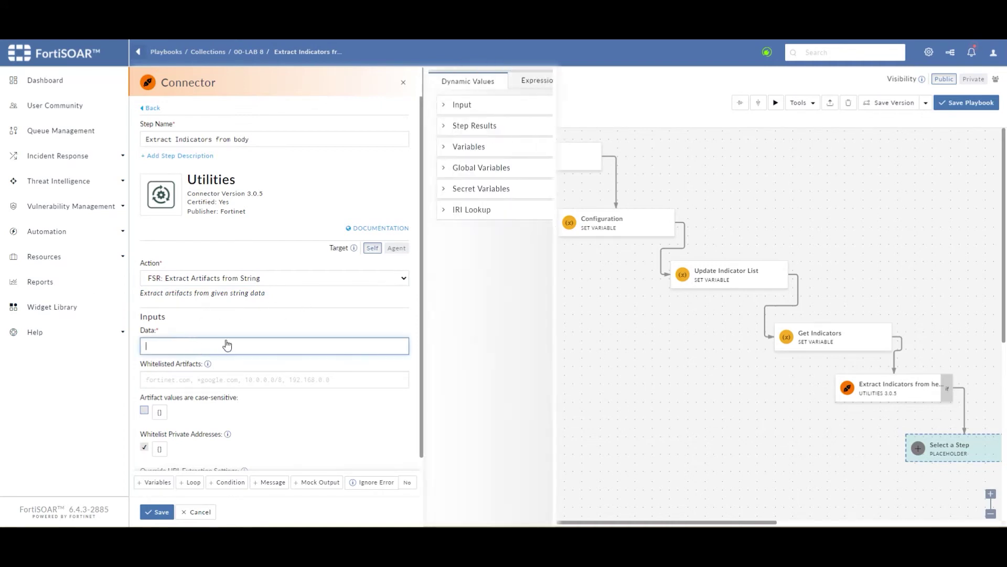
{"action": "type", "text": "{{vars.input.records[0].emailBody}}"}
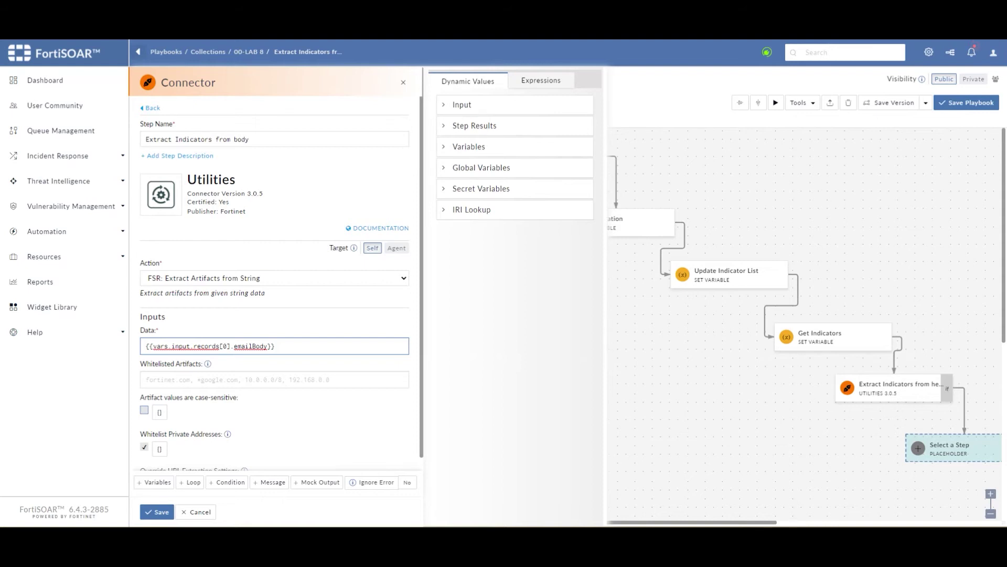
Set the whitelisted artifacts to {{vars.excluded_indicators}} and disable Whitelist Private Addresses
{"action": "left_click", "coordinate": [283, 381]}
{"action": "type", "text": "{{vars.excluded_indicators}}"}
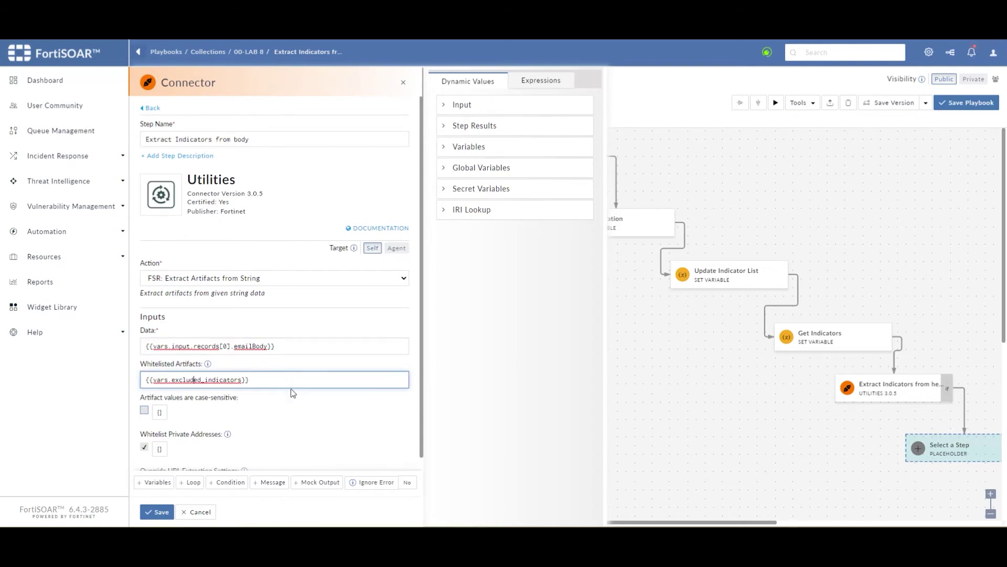
{"action": "left_click", "coordinate": [276, 417]}
{"action": "scroll", "coordinate": [294, 367], "scroll_direction": "down", "scroll_amount": 2}
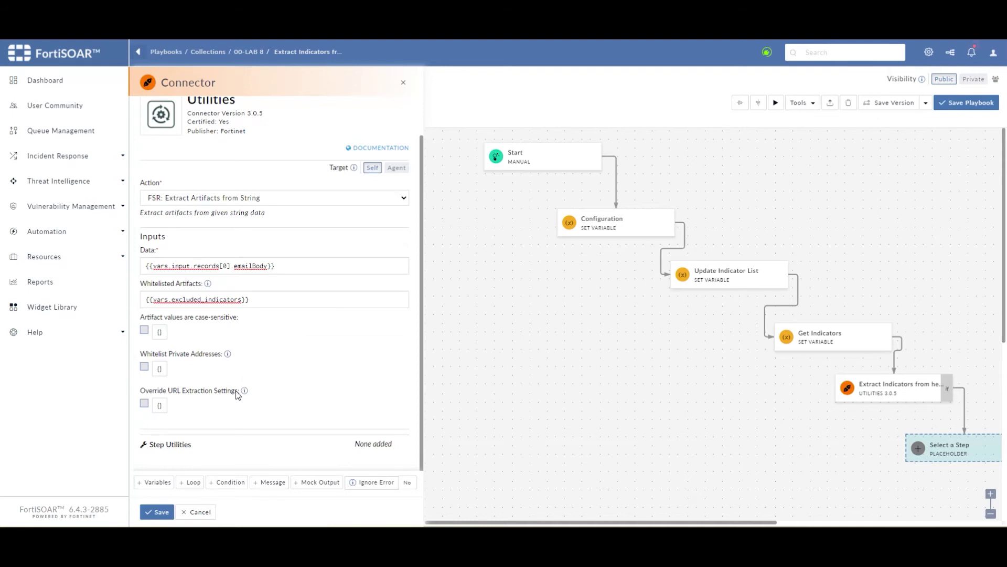
Add a step variable email_body_iocs with the value {{vars.result.data.results}}
{"action": "left_click", "coordinate": [159, 482]}
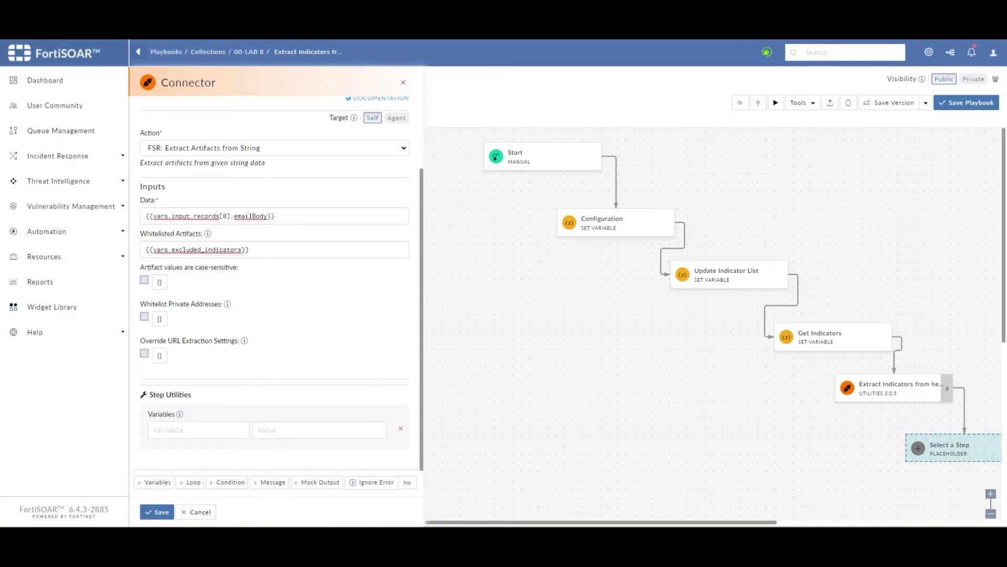
{"action": "left_click", "coordinate": [198, 430]}
{"action": "type", "text": "email_body_iocs"}
{"action": "left_click", "coordinate": [254, 430]}
{"action": "type", "text": "{{vars.result.data.results}}"}
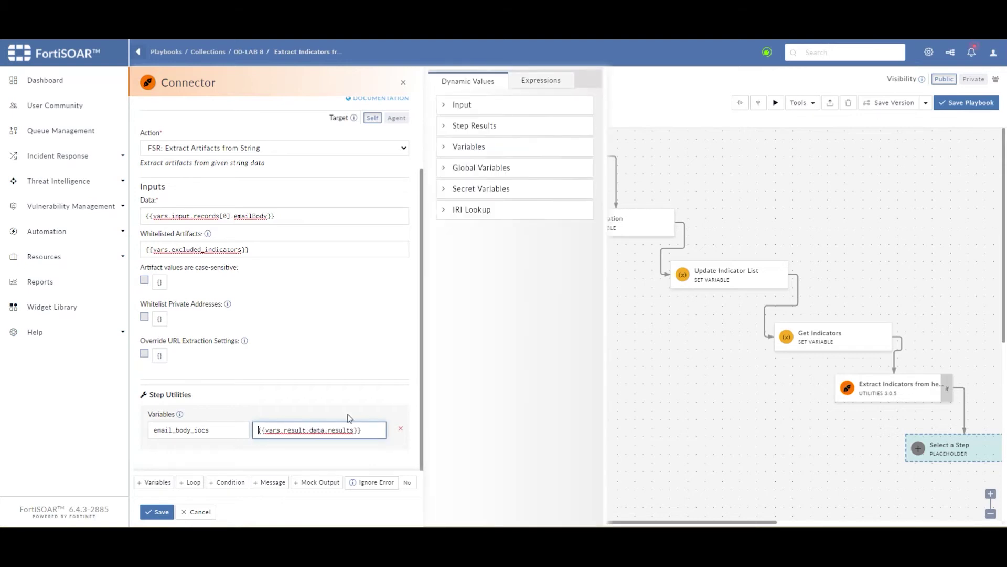
Add an execution condition to the body extraction step with the expression vars.input.records[0].emailBody
{"action": "left_click", "coordinate": [229, 482]}
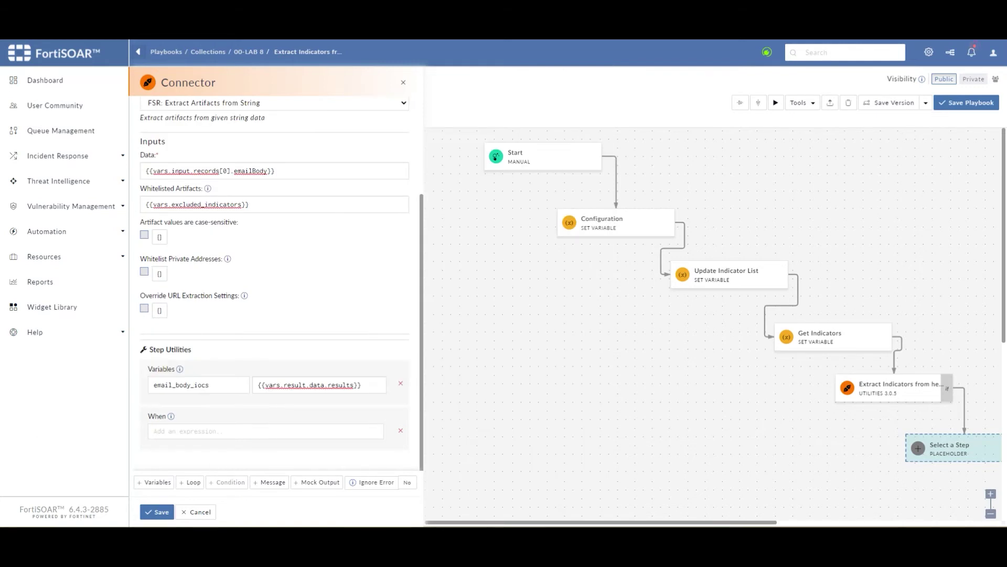
{"action": "left_click", "coordinate": [150, 431]}
{"action": "type", "text": "vars.input.records[0].emailBody"}
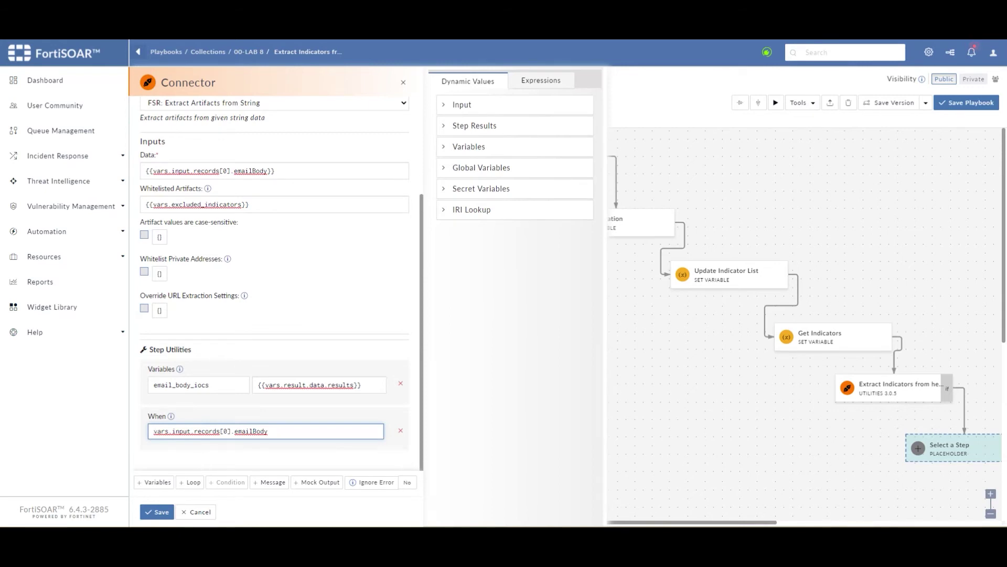
Review the inputs, variable and condition of the Extract Indicators from body step and save it
{"action": "scroll", "coordinate": [204, 333], "scroll_direction": "up", "scroll_amount": 4}
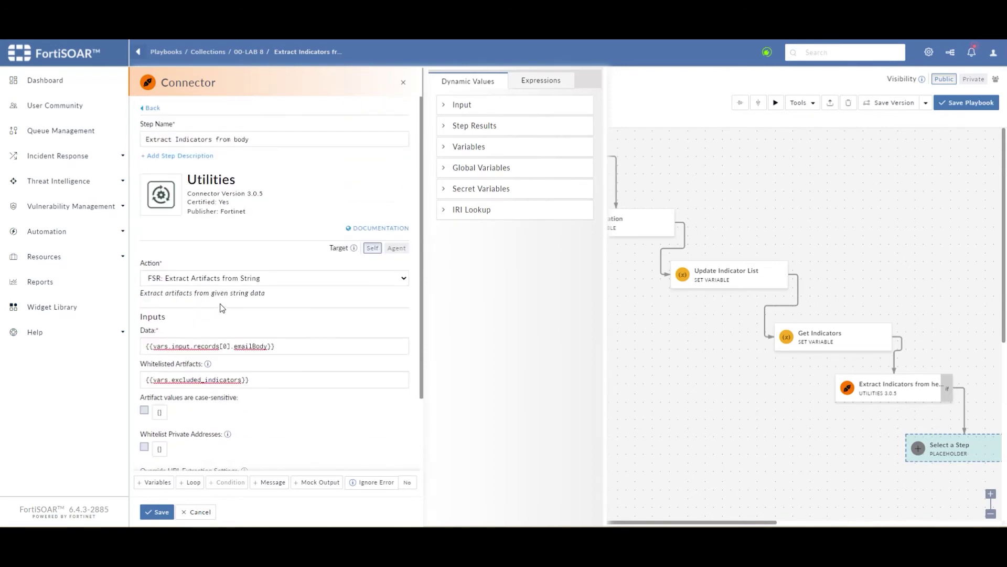
{"action": "scroll", "coordinate": [254, 251], "scroll_direction": "down", "scroll_amount": 4}
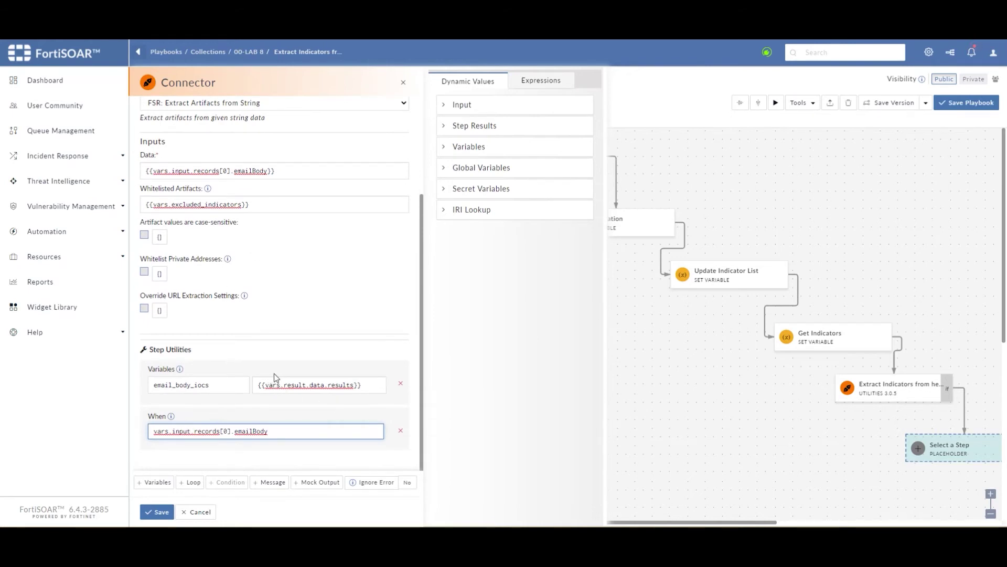
{"action": "left_click", "coordinate": [247, 386]}
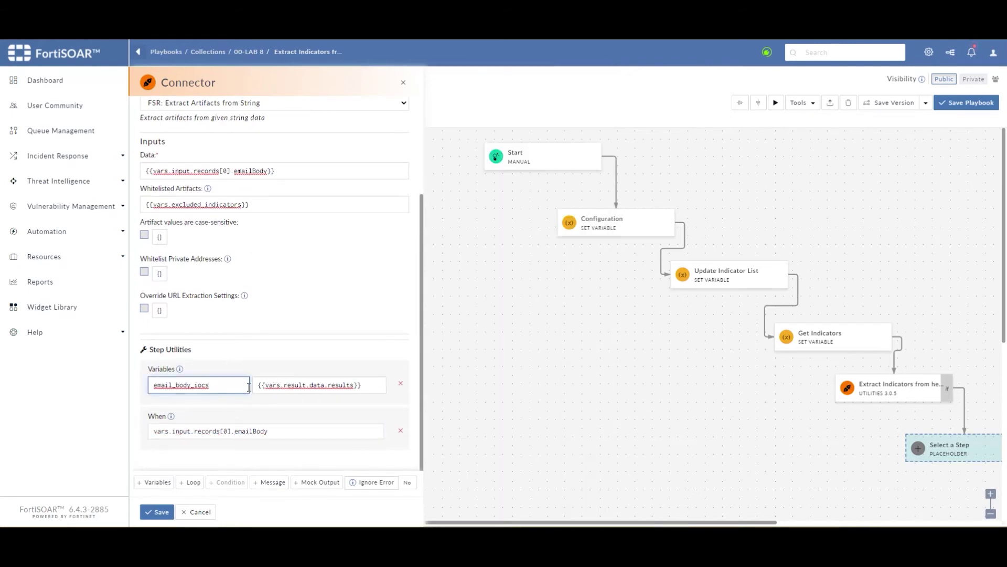
{"action": "scroll", "coordinate": [221, 367], "scroll_direction": "up", "scroll_amount": 4}
{"action": "left_click", "coordinate": [147, 293]}
{"action": "left_click", "coordinate": [145, 321]}
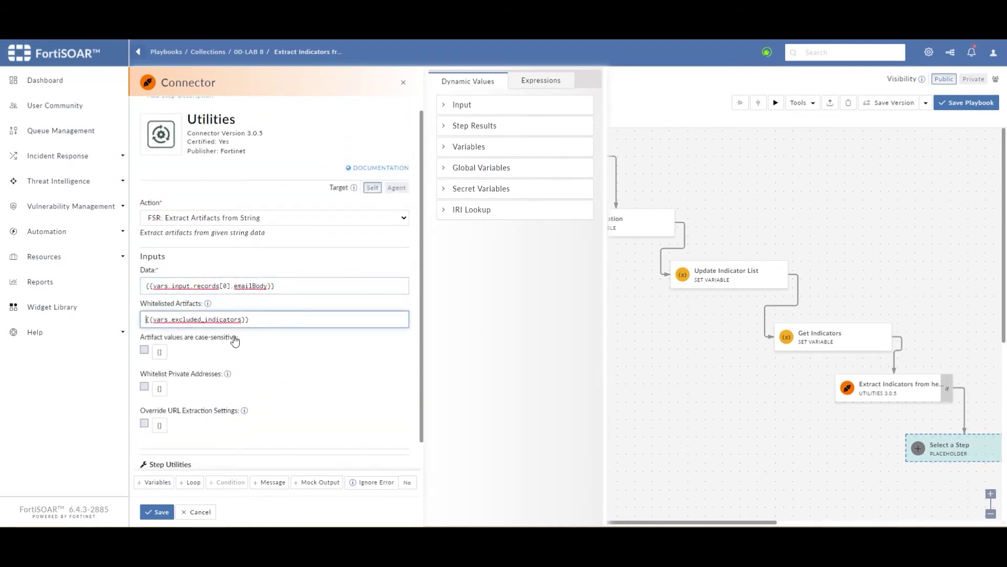
{"action": "scroll", "coordinate": [241, 357], "scroll_direction": "down", "scroll_amount": 2}
{"action": "left_click", "coordinate": [153, 513]}
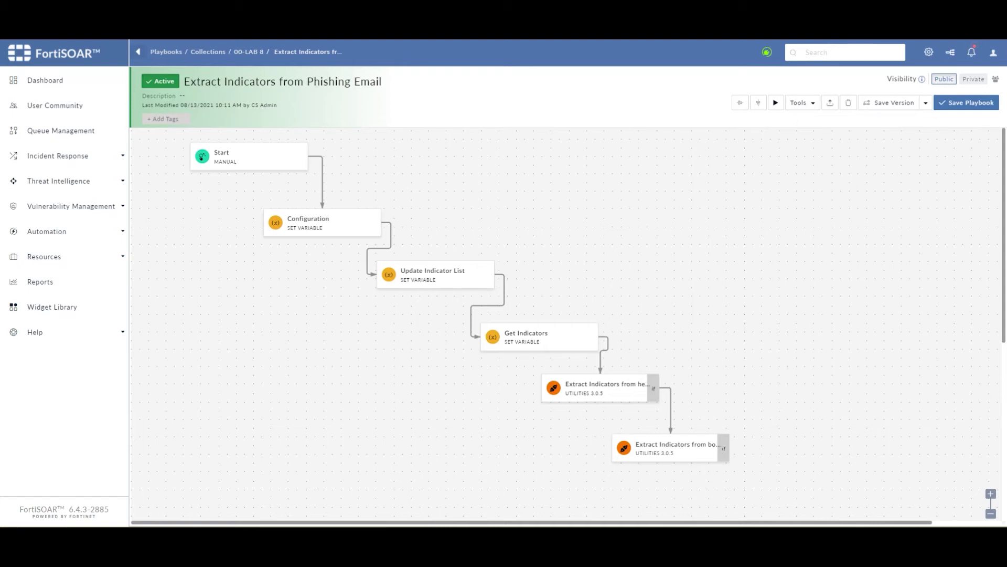
Add a Set Variable step after Extract Indicators from body and name it Unified Email IOCs
{"action": "mouse_move", "coordinate": [678, 468]}
{"action": "left_click_drag", "start_coordinate": [678, 469], "coordinate": [703, 477]}
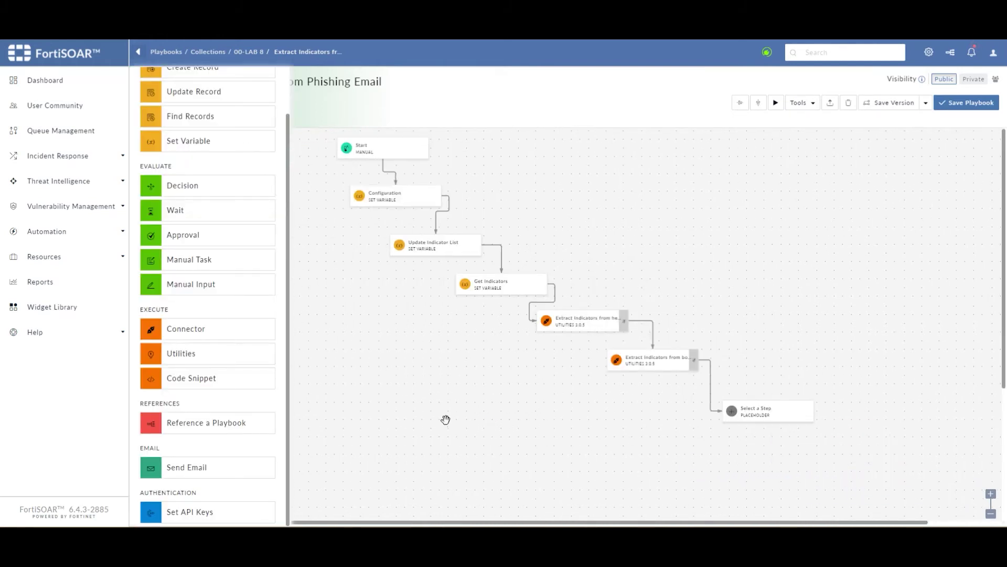
{"action": "left_click", "coordinate": [198, 151]}
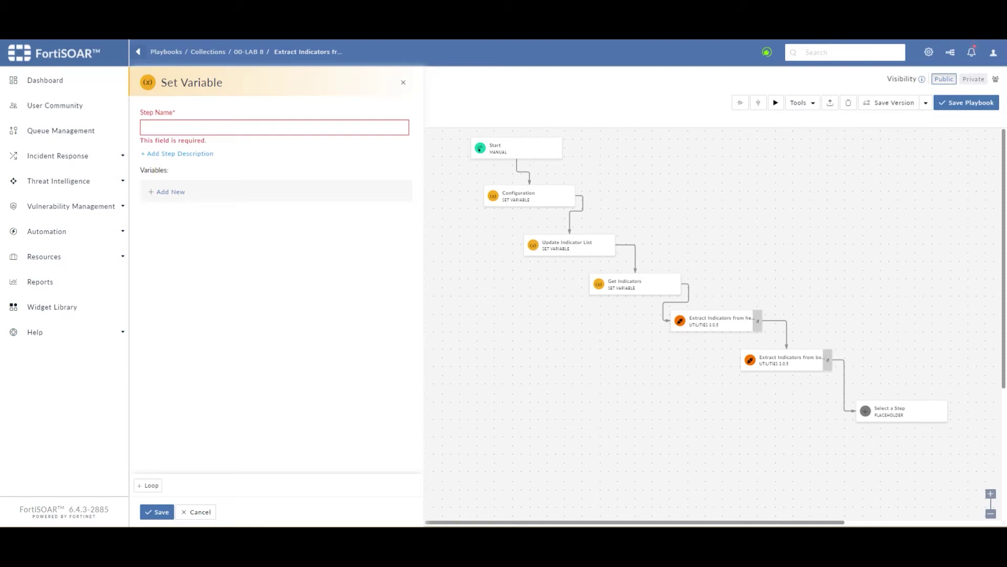
{"action": "type", "text": "Unified Email IOCs"}
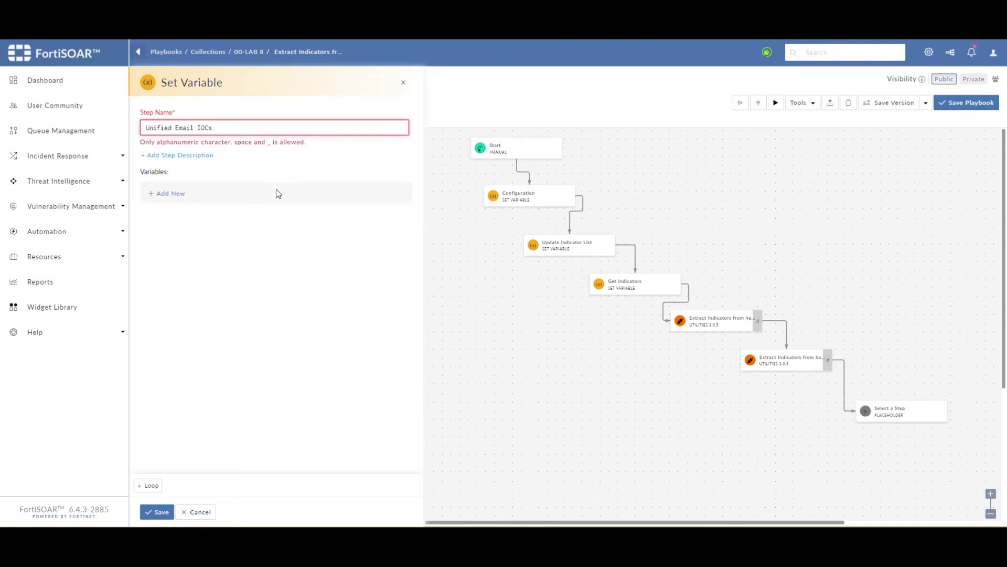
Add a variable temporary with the template appending email_body_iocs, header_iocs, file_hash_iocs and alert_field_iocs items to vars.unified_iocs, and save the step
{"action": "left_click", "coordinate": [176, 190]}
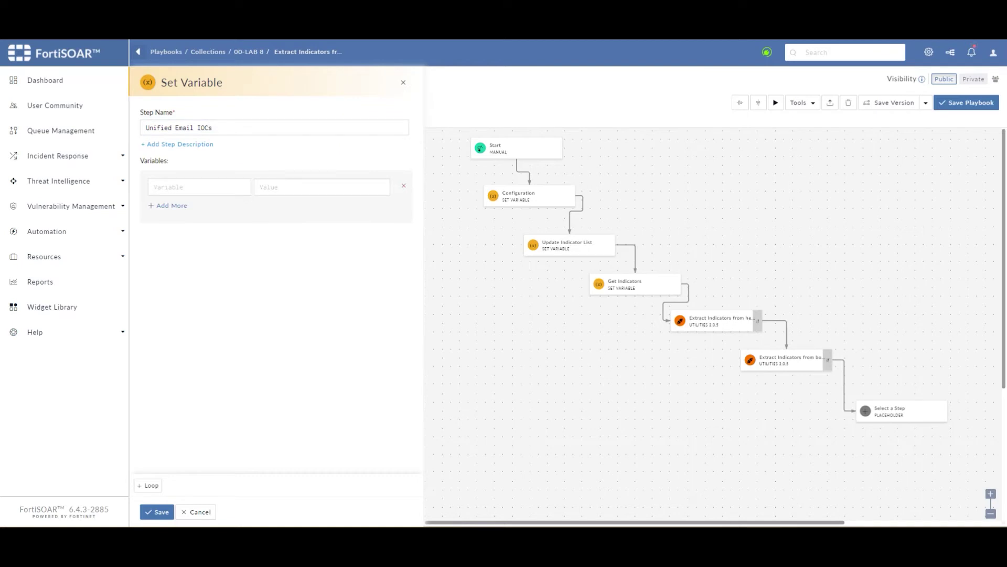
{"action": "type", "text": "temporary"}
{"action": "left_click", "coordinate": [294, 189]}
{"action": "key", "text": "ctrl+v"}
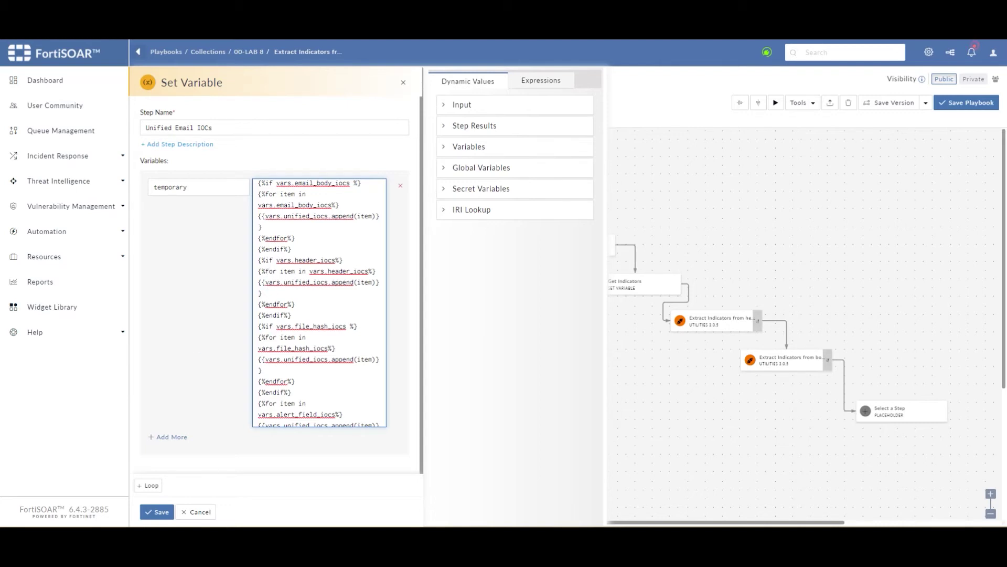
{"action": "left_click", "coordinate": [154, 513]}
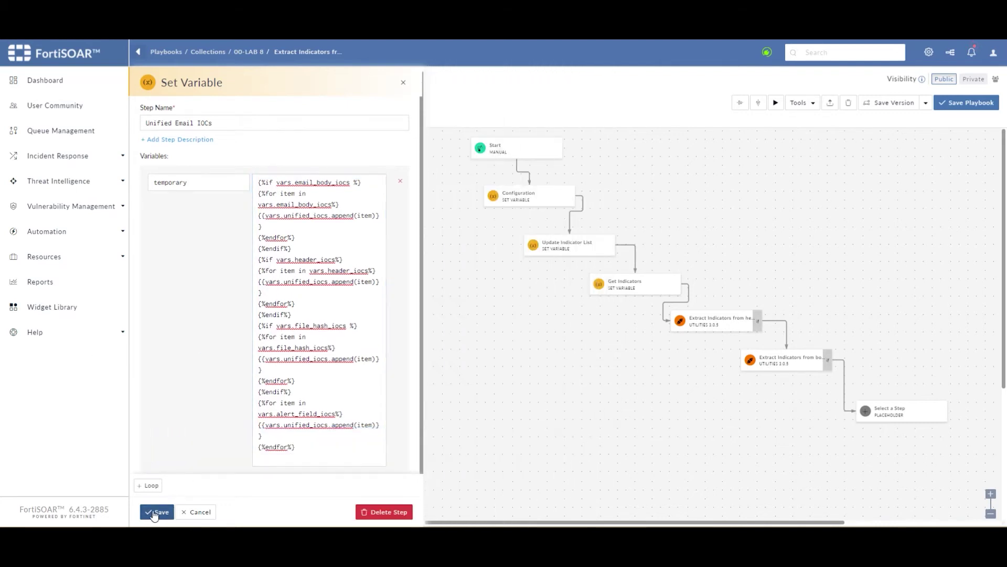
{"action": "left_click", "coordinate": [155, 514]}
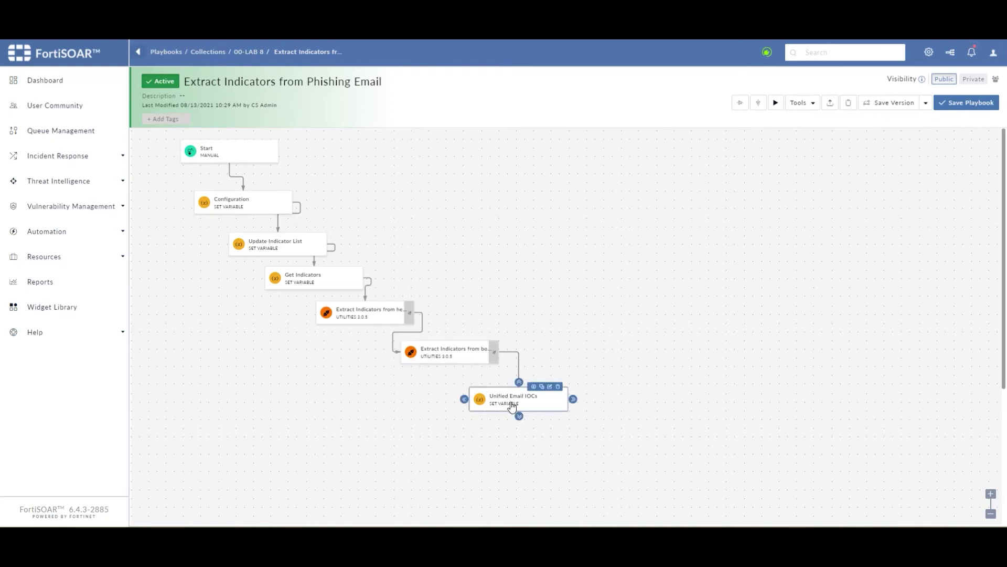
Add a Create Record step named Create Indicator after Unified Email IOCs, using the Indicators model and updating the existing record on duplicates
{"action": "left_click_drag", "start_coordinate": [519, 416], "coordinate": [532, 450]}
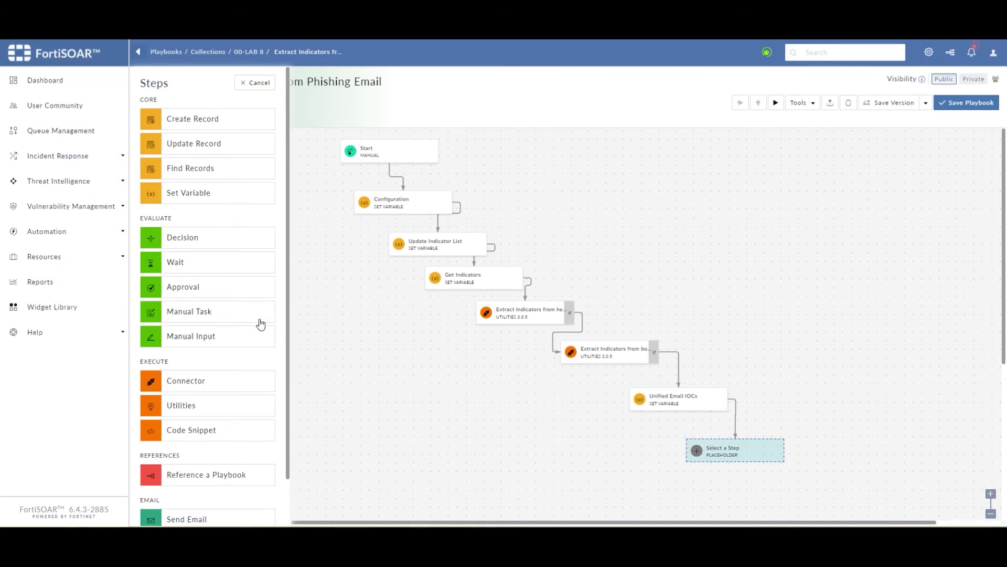
{"action": "left_click", "coordinate": [204, 119]}
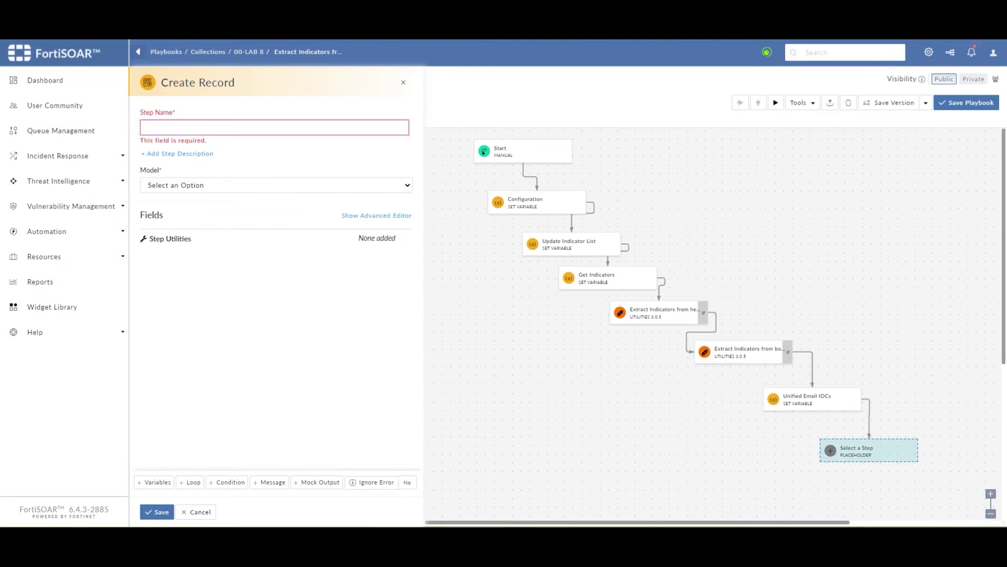
{"action": "type", "text": "Create Indicator"}
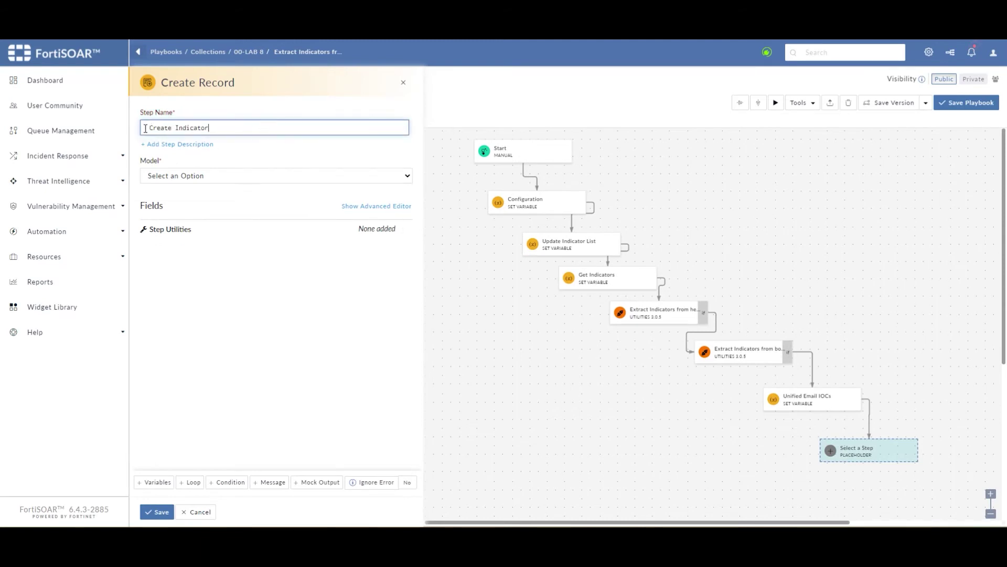
{"action": "left_click", "coordinate": [196, 176]}
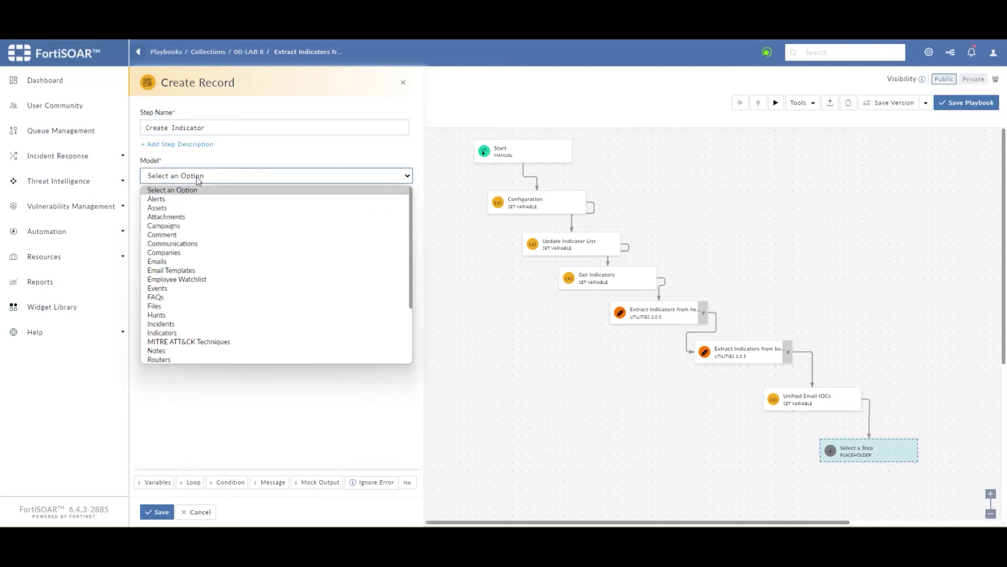
{"action": "left_click", "coordinate": [179, 332]}
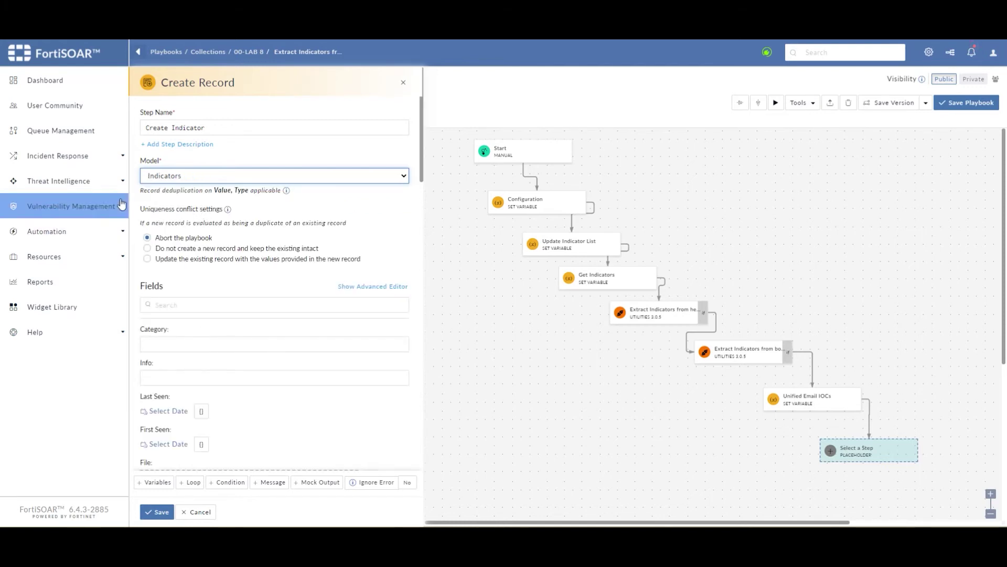
{"action": "left_click", "coordinate": [170, 259]}
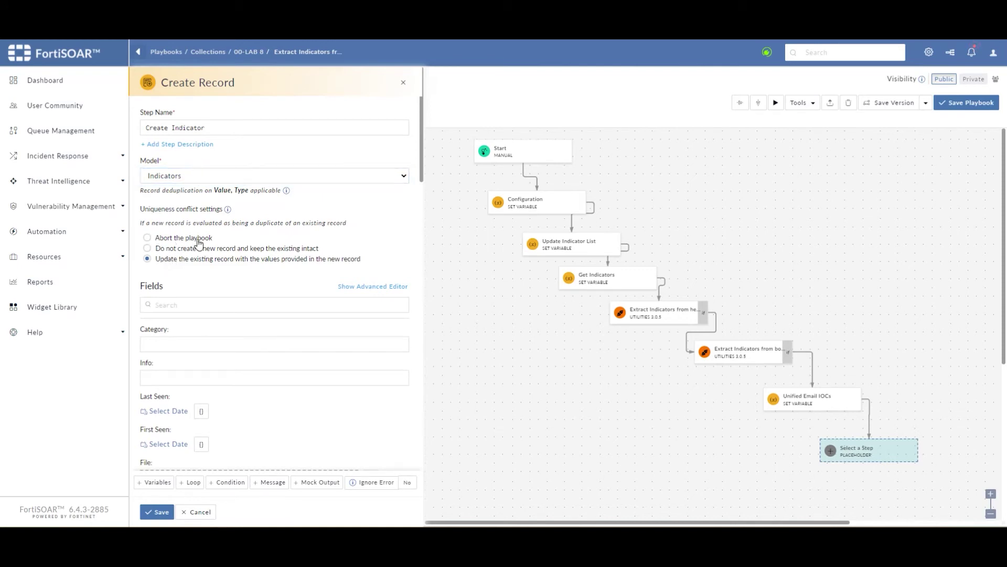
Set the indicator record's File to {{ vars.item.indicatorFileIri or None }} and its Value to {{vars.item.value}}
{"action": "scroll", "coordinate": [199, 244], "scroll_direction": "down", "scroll_amount": 2}
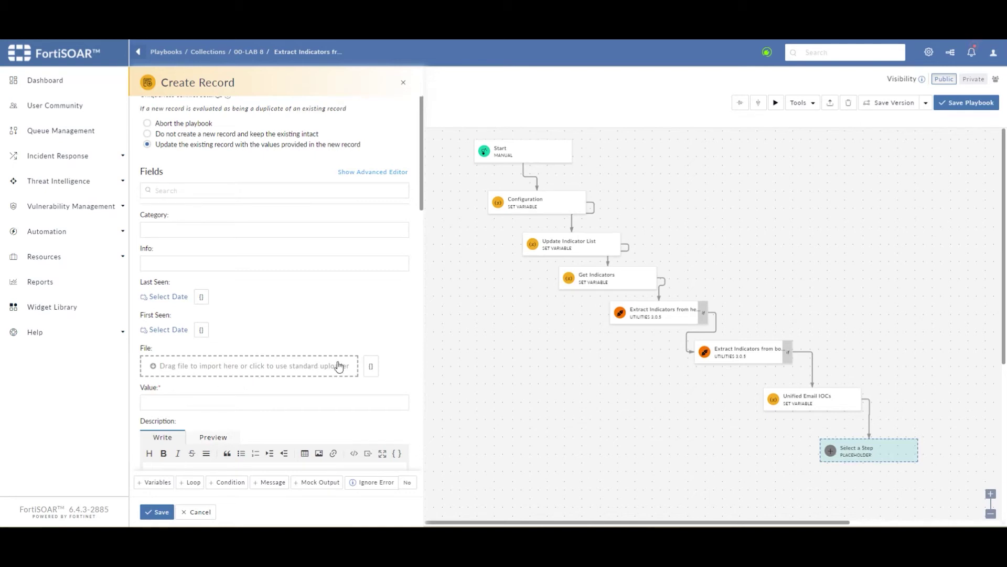
{"action": "left_click", "coordinate": [370, 366]}
{"action": "left_click", "coordinate": [299, 364]}
{"action": "type", "text": "{{ vars.item.indicatorFileIri or None }}"}
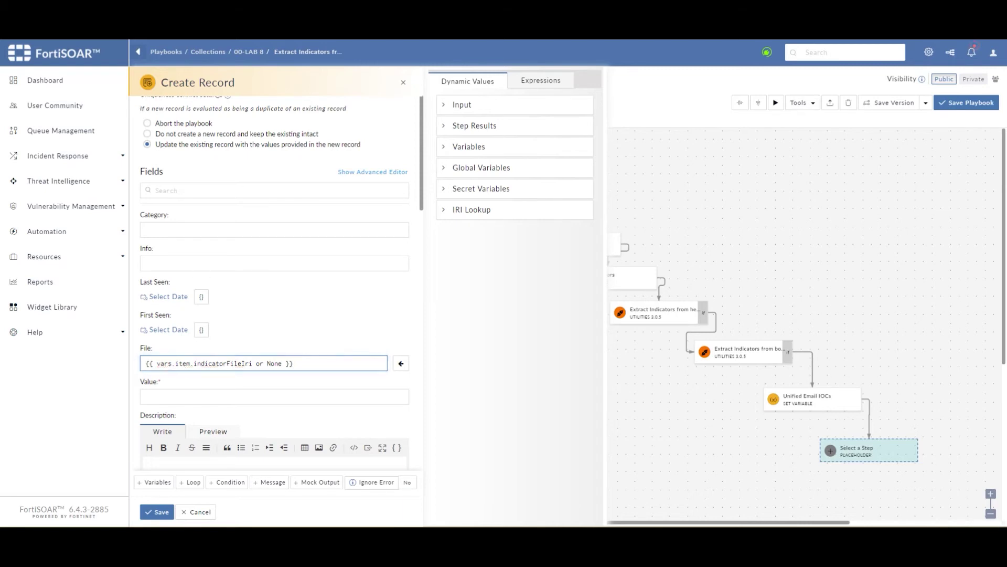
{"action": "left_click", "coordinate": [273, 396]}
{"action": "type", "text": "{{vars.item.value}}"}
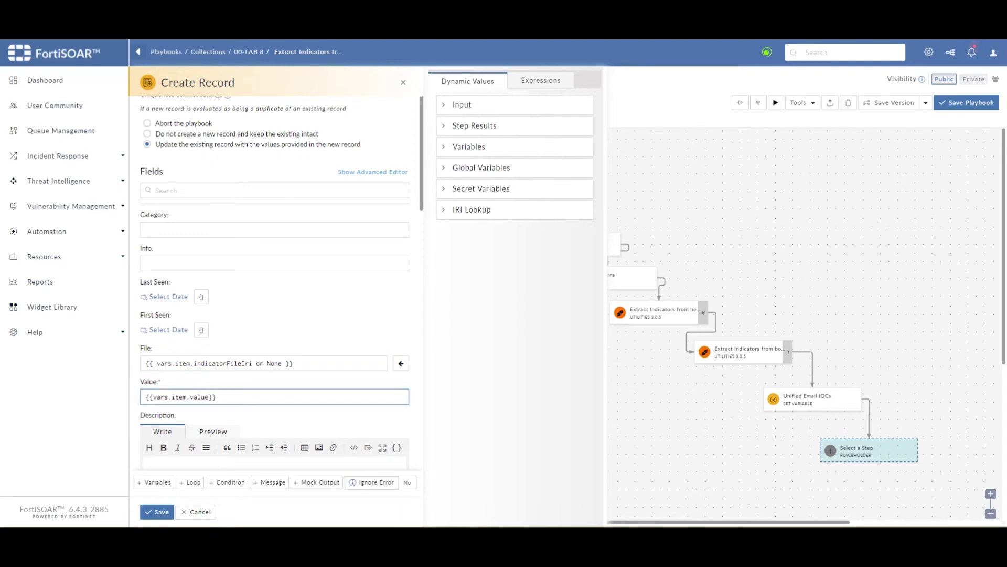
{"action": "scroll", "coordinate": [263, 292], "scroll_direction": "up", "scroll_amount": 3}
{"action": "left_click", "coordinate": [263, 303]}
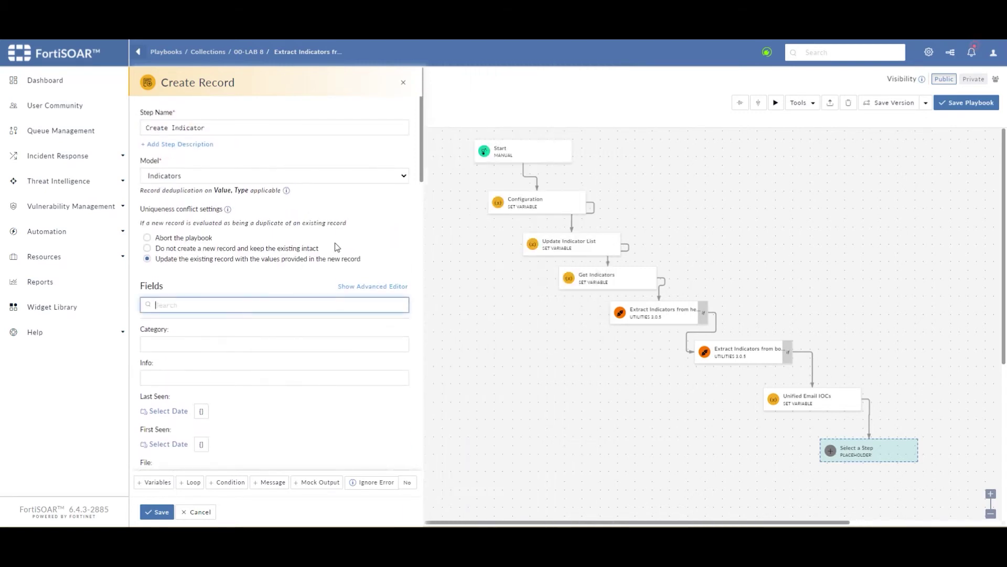
{"action": "type", "text": "type"}
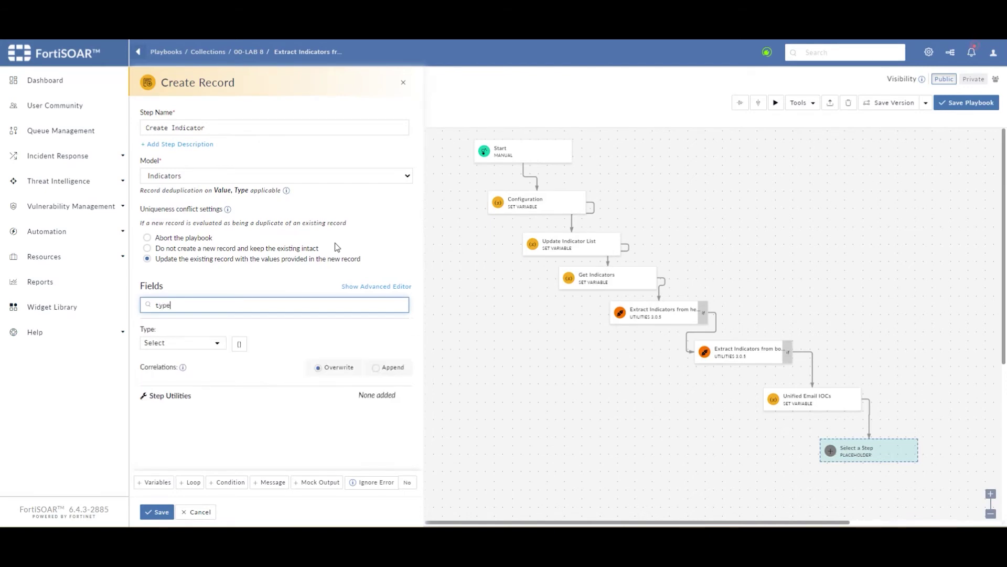
{"action": "left_click", "coordinate": [210, 347]}
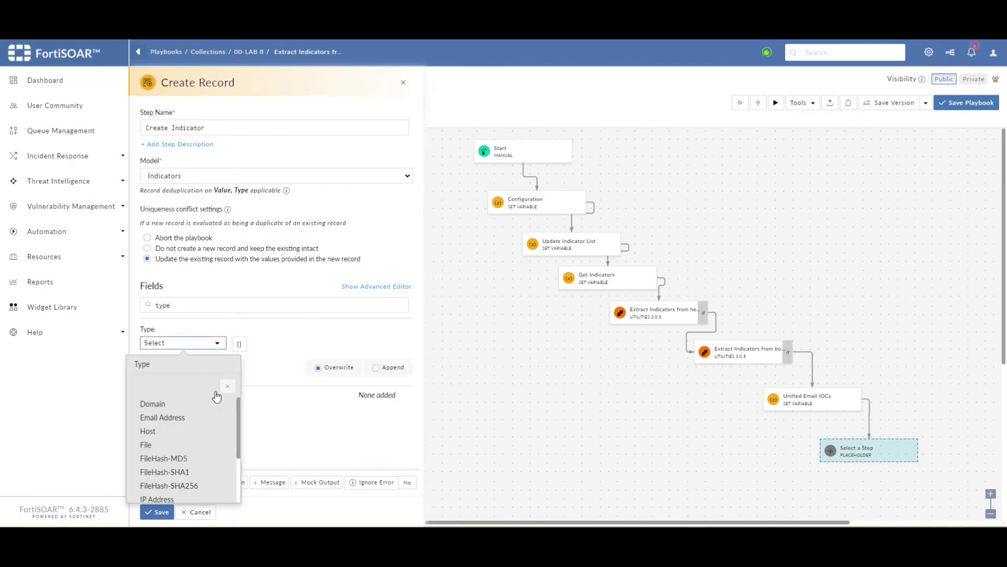
{"action": "left_click", "coordinate": [240, 346]}
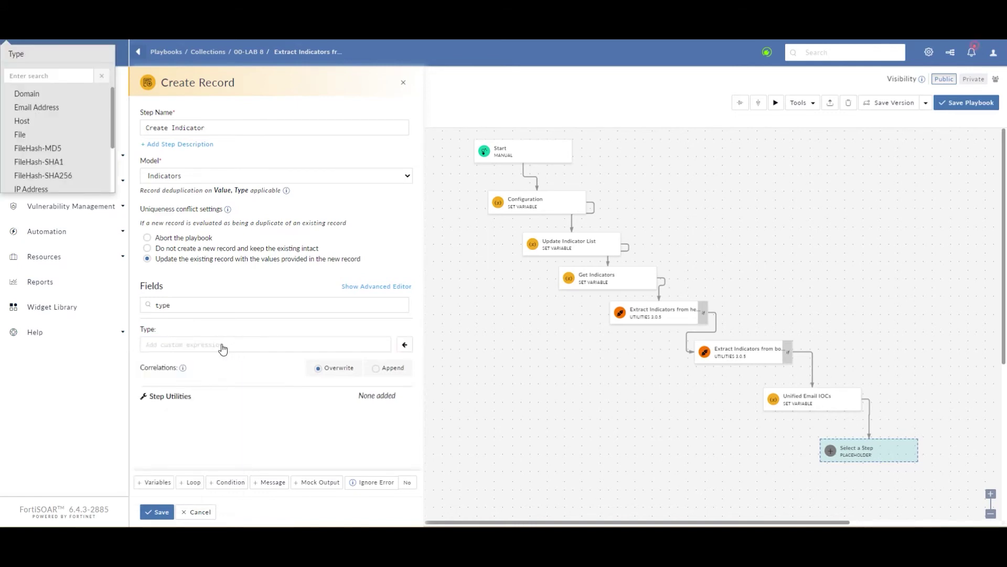
{"action": "left_click", "coordinate": [250, 350]}
{"action": "type", "text": "{{('IndicatorType' | picklist(vars.item.type))['@id']}}"}
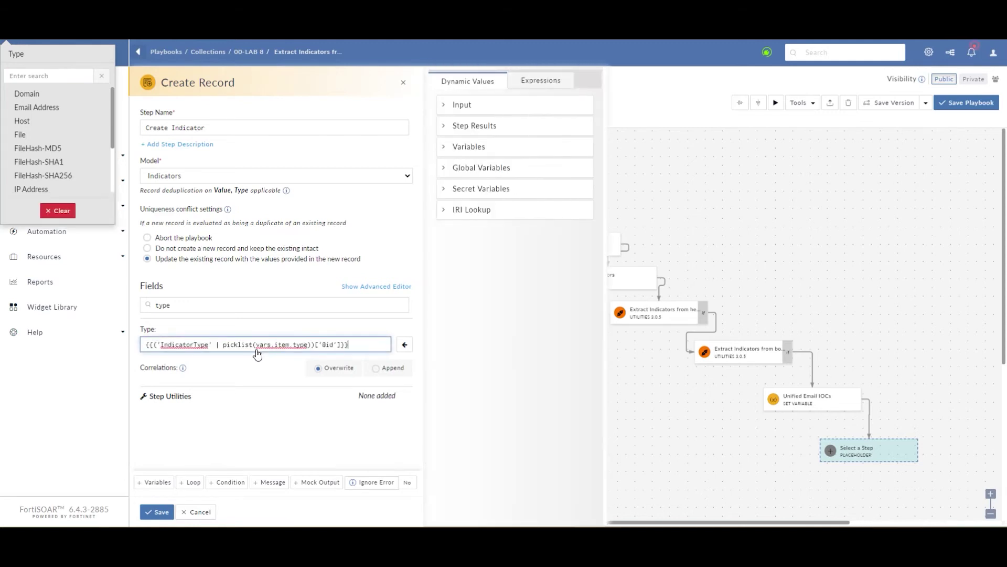
{"action": "key", "text": "Escape"}
{"action": "left_click", "coordinate": [379, 350]}
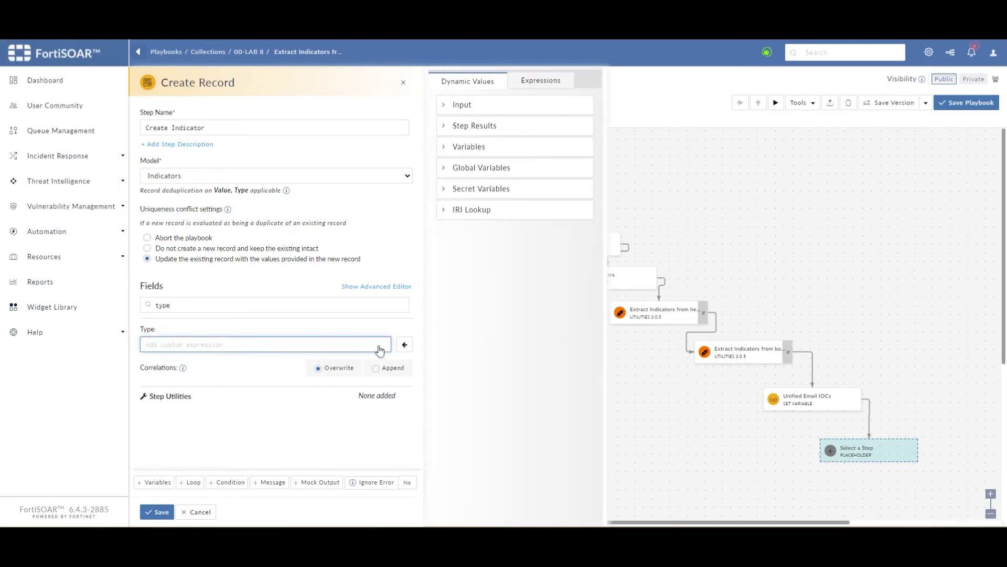
{"action": "left_click", "coordinate": [209, 361]}
{"action": "left_click", "coordinate": [240, 345]}
{"action": "left_click", "coordinate": [243, 348]}
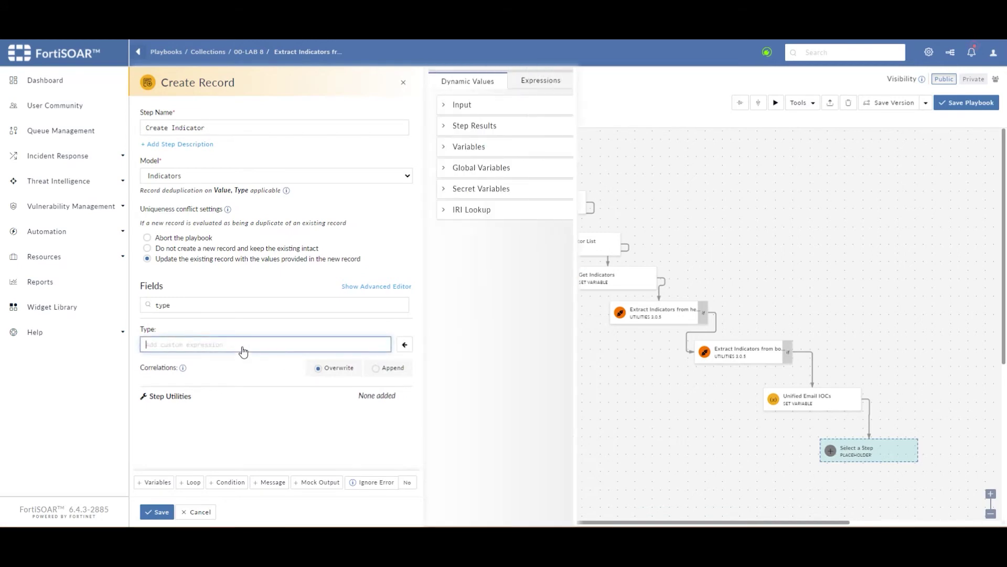
{"action": "type", "text": "{{('IndicatorType' | picklist(vars.item.type))['@id']}}"}
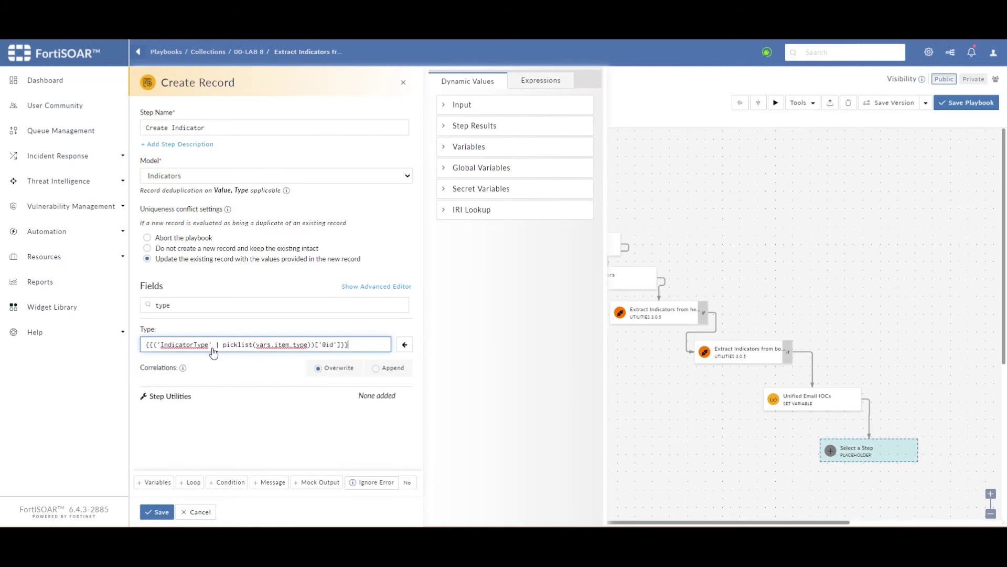
{"action": "left_click", "coordinate": [235, 345]}
{"action": "key", "text": "Home"}
Find the Alerts correlation field of the indicator record and set it to {{vars.alert_iri}}
{"action": "left_click", "coordinate": [184, 299]}
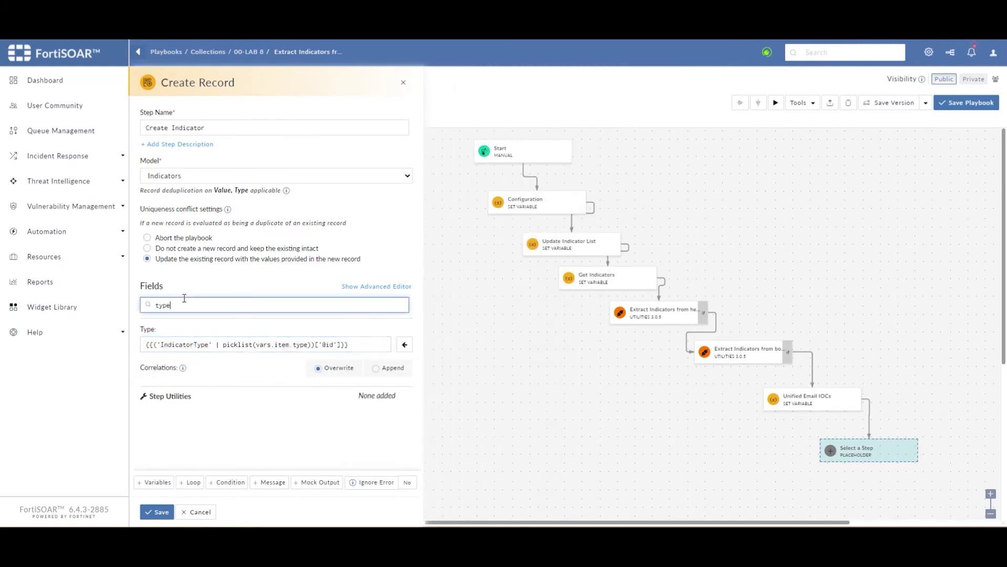
{"action": "key", "text": "BackSpace"}
{"action": "key", "text": "BackSpace"}
{"action": "key", "text": "BackSpace"}
{"action": "key", "text": "BackSpace"}
{"action": "type", "text": "aler"}
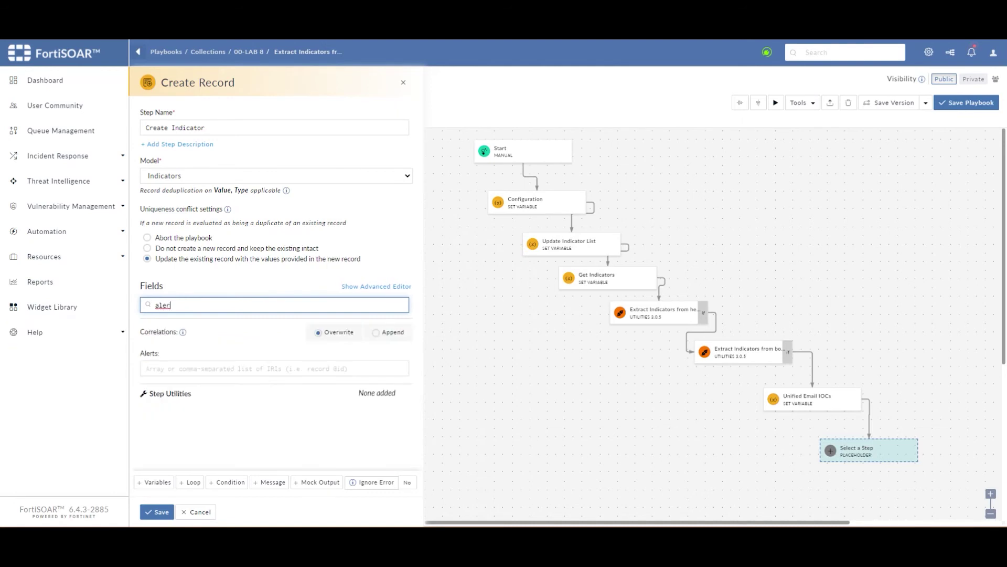
{"action": "key", "text": "Tab"}
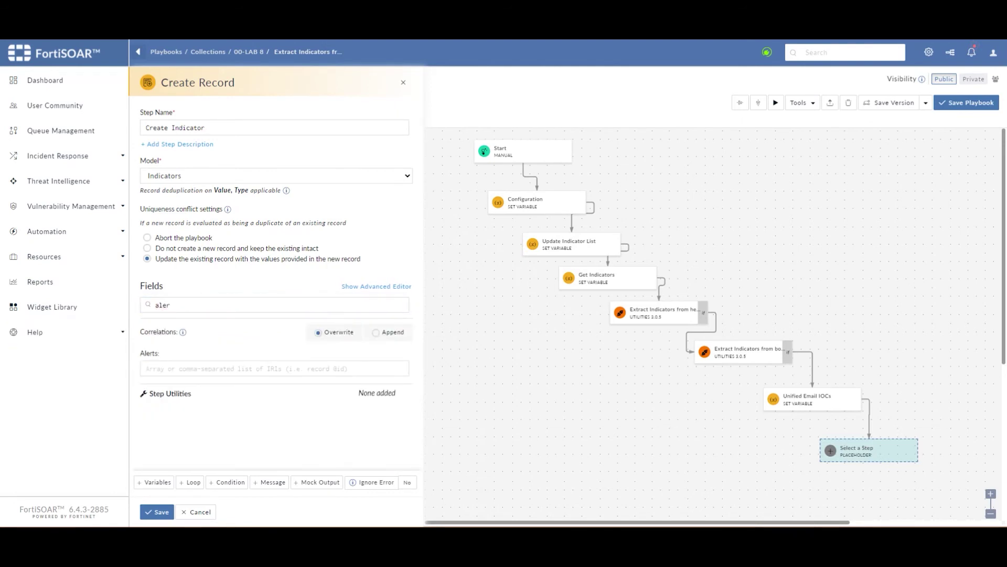
{"action": "left_click", "coordinate": [146, 368]}
{"action": "type", "text": "{{vars.alert_iri}}"}
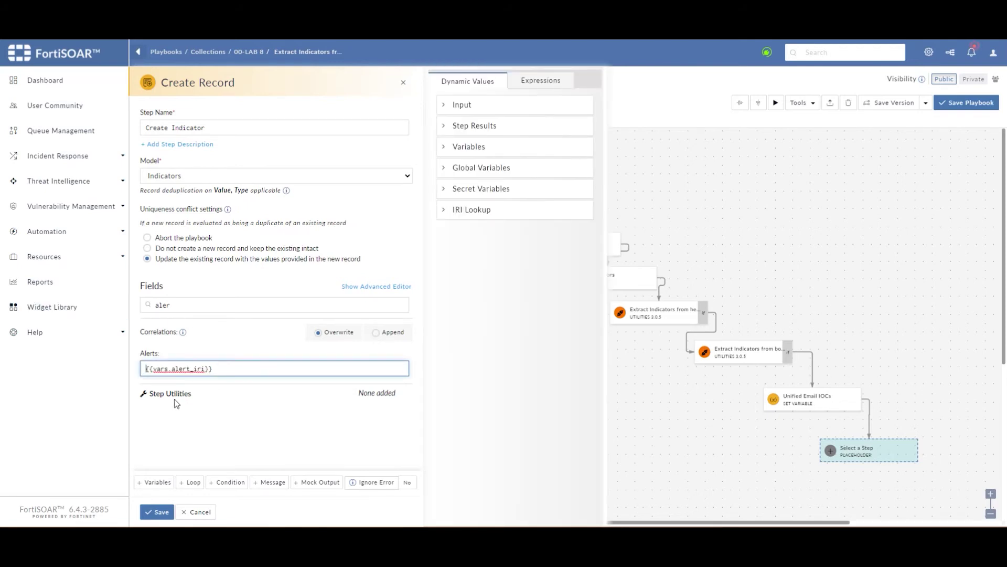
Add a for each loop over {{vars.unified_iocs}} with Sequential execution to Create Indicator, then save the step and the playbook
{"action": "left_click", "coordinate": [193, 482]}
{"action": "scroll", "coordinate": [225, 396], "scroll_direction": "down", "scroll_amount": 1}
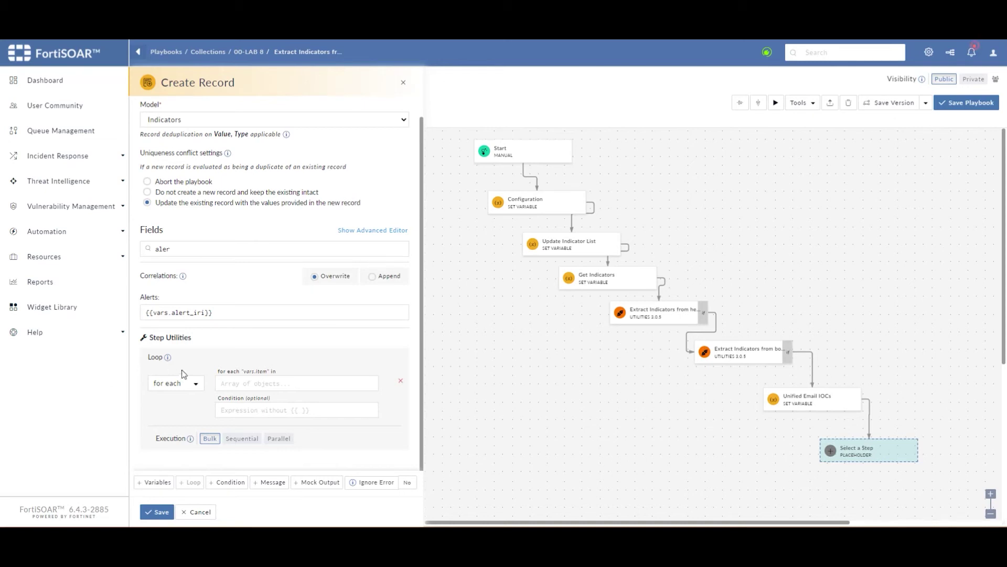
{"action": "left_click", "coordinate": [309, 383]}
{"action": "type", "text": "{{vars.unified_iocs}}"}
{"action": "key", "text": "Home"}
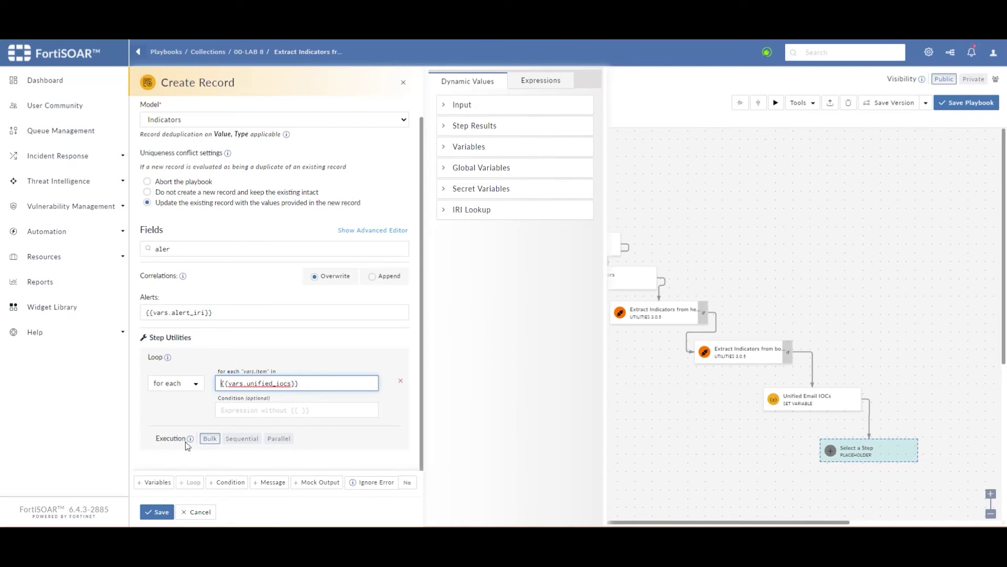
{"action": "left_click", "coordinate": [245, 443]}
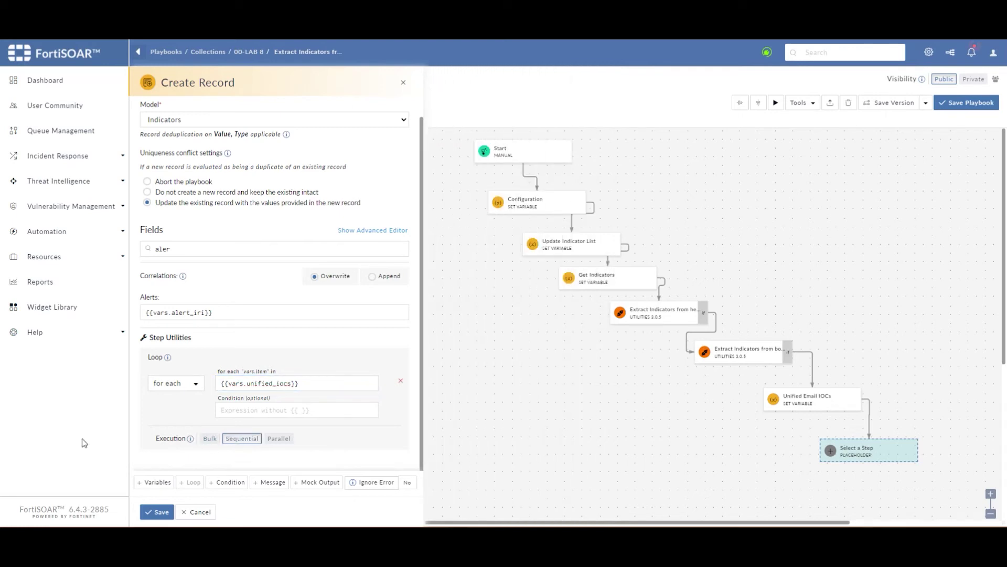
{"action": "left_click", "coordinate": [155, 512]}
{"action": "scroll", "coordinate": [152, 512], "scroll_direction": "down", "scroll_amount": 3}
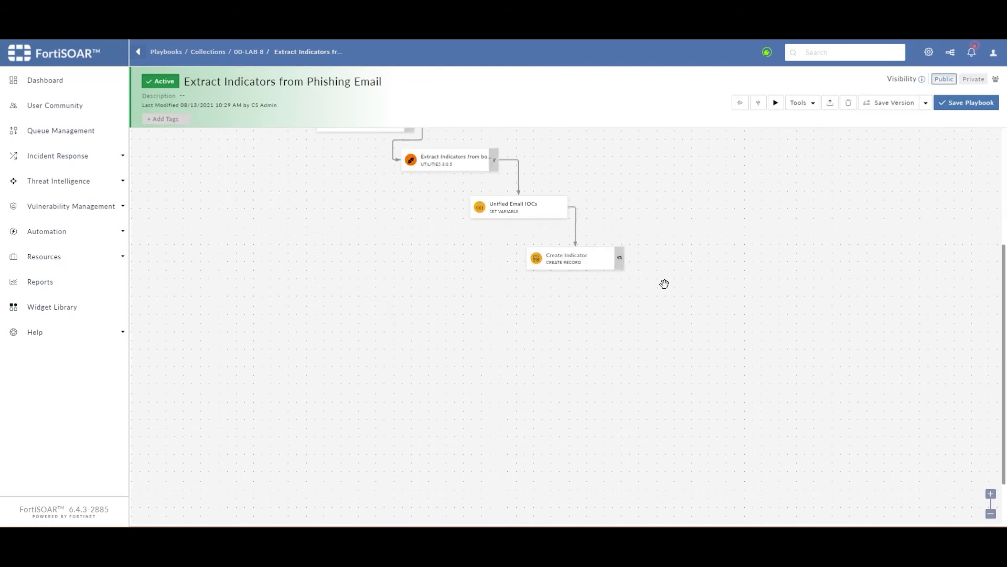
{"action": "scroll", "coordinate": [657, 287], "scroll_direction": "up", "scroll_amount": 3}
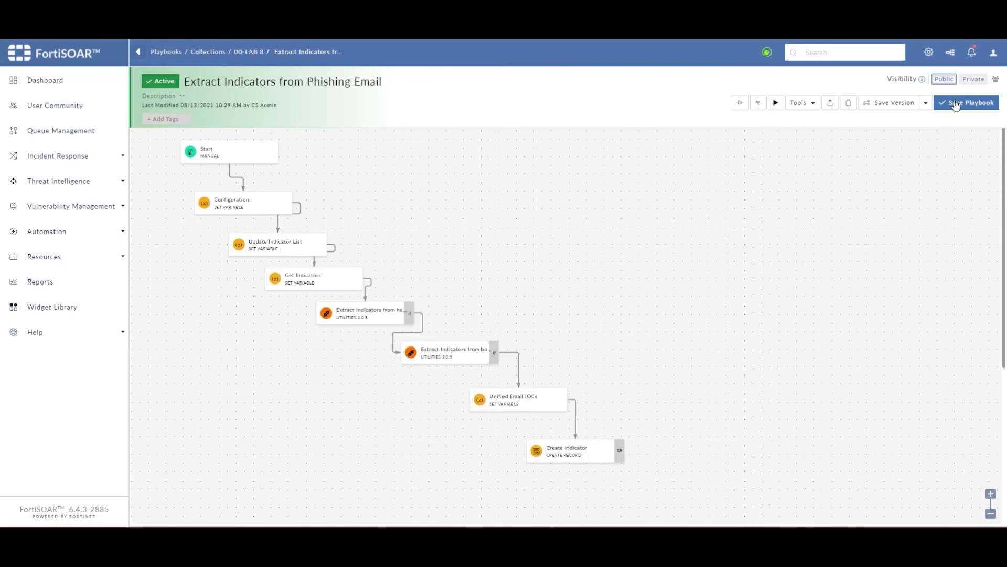
{"action": "left_click", "coordinate": [954, 103]}
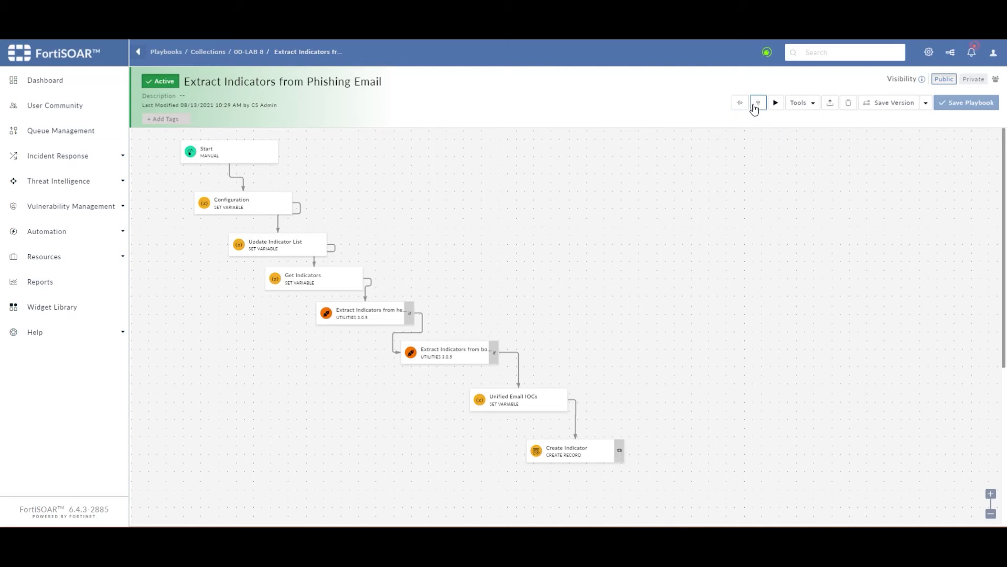
Lay the playbook steps out horizontally, rearrange them into descending staircase groups, and save the playbook
{"action": "left_click", "coordinate": [756, 105]}
{"action": "left_click", "coordinate": [742, 103]}
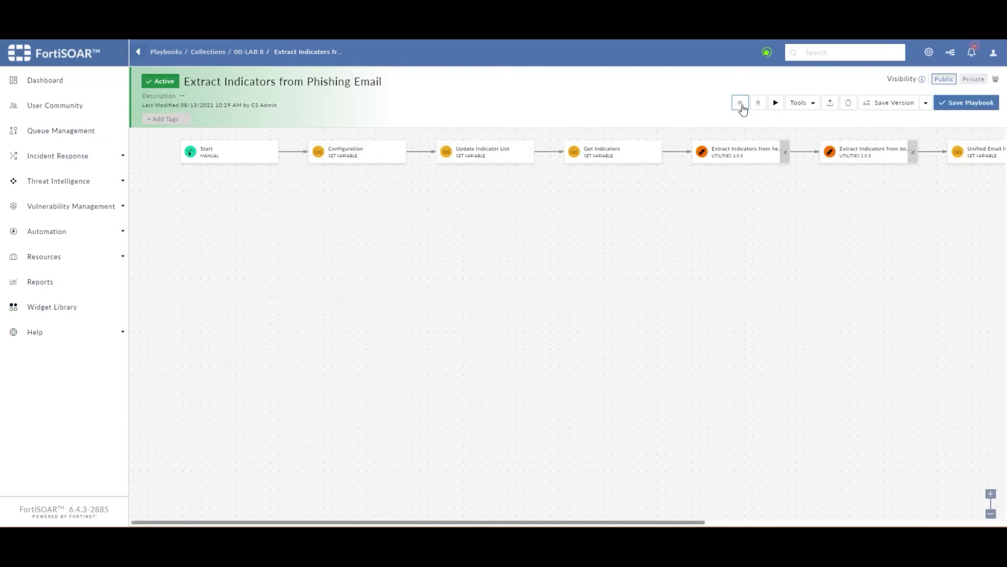
{"action": "left_click_drag", "start_coordinate": [368, 154], "coordinate": [317, 213]}
{"action": "left_click_drag", "start_coordinate": [463, 167], "coordinate": [351, 286]}
{"action": "left_click_drag", "start_coordinate": [603, 157], "coordinate": [431, 329]}
{"action": "left_click", "coordinate": [745, 152]}
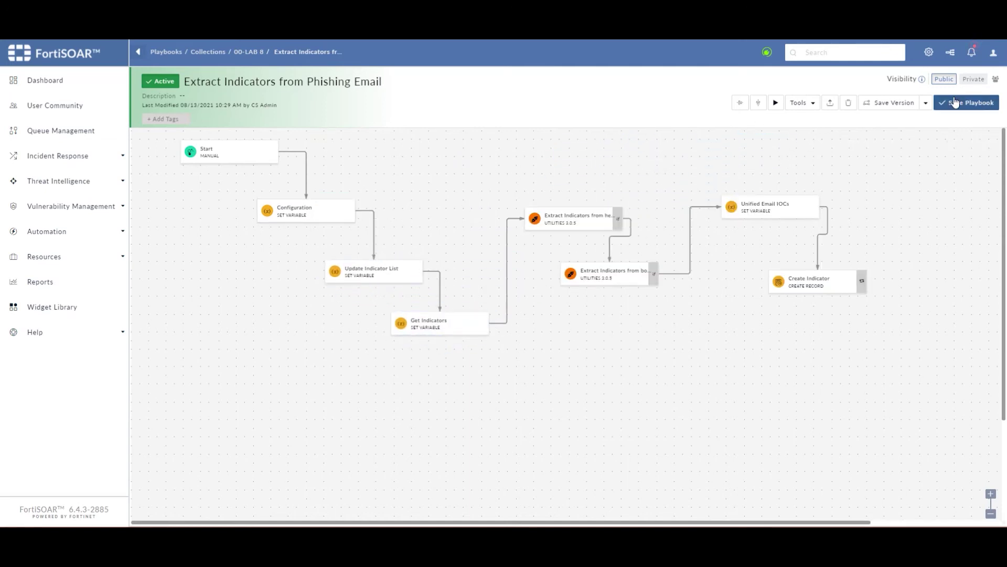
{"action": "left_click", "coordinate": [953, 103]}
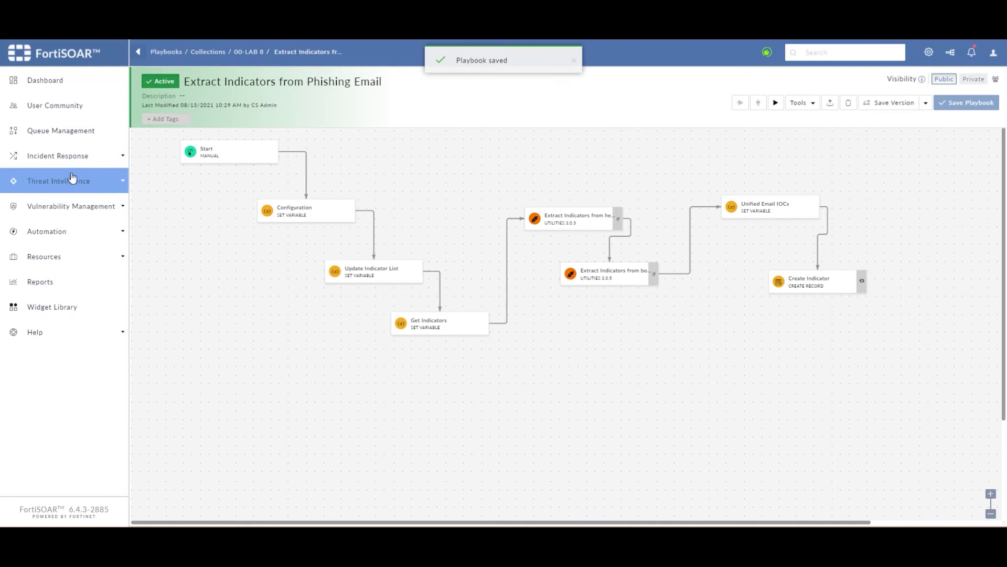
Open the alert Urgent: Requesting Quaterly Financial report and execute the playbook LAB6.3 Extract Indicators from Phishing Email on it
{"action": "left_click", "coordinate": [70, 155]}
{"action": "left_click", "coordinate": [50, 175]}
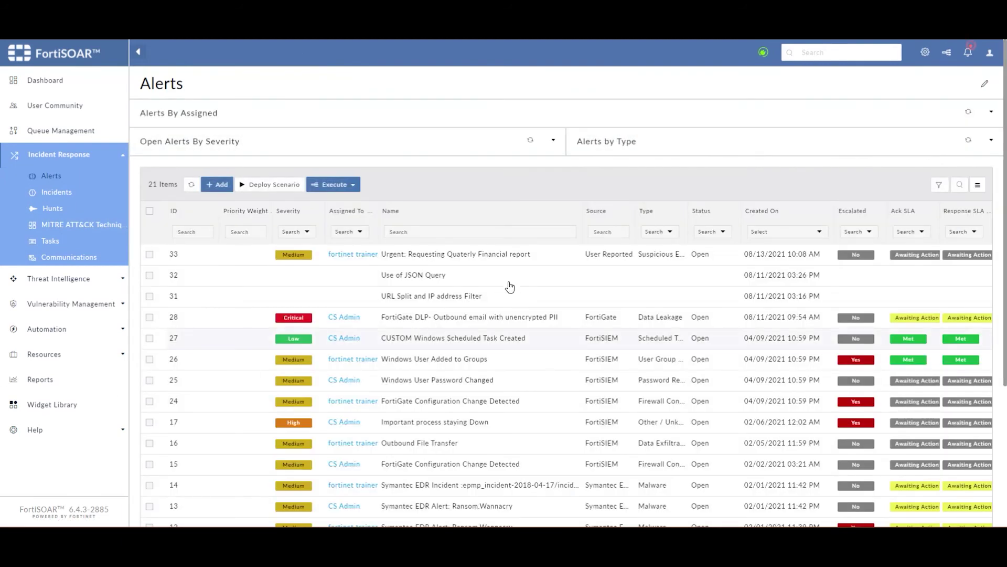
{"action": "left_click", "coordinate": [534, 254]}
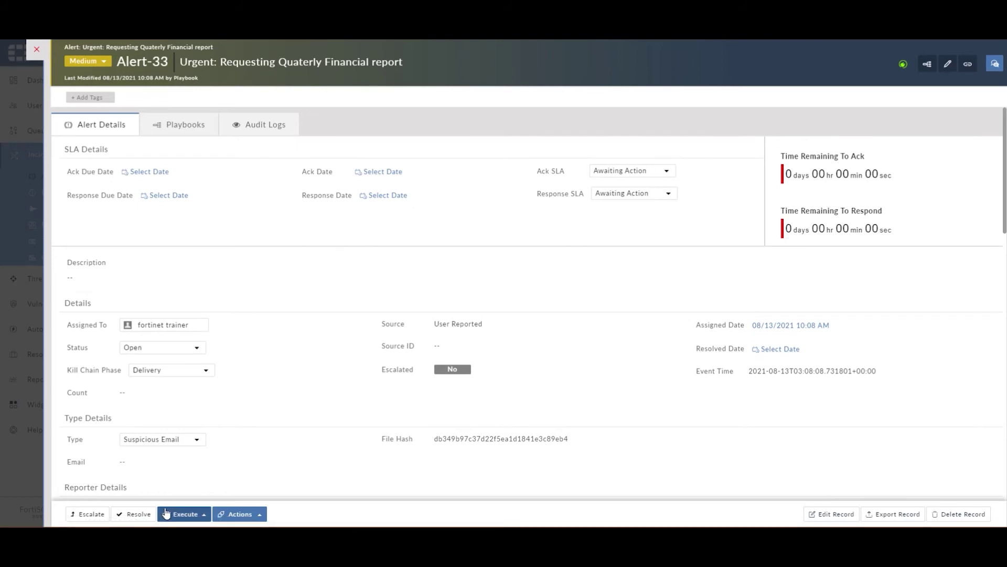
{"action": "left_click", "coordinate": [181, 513]}
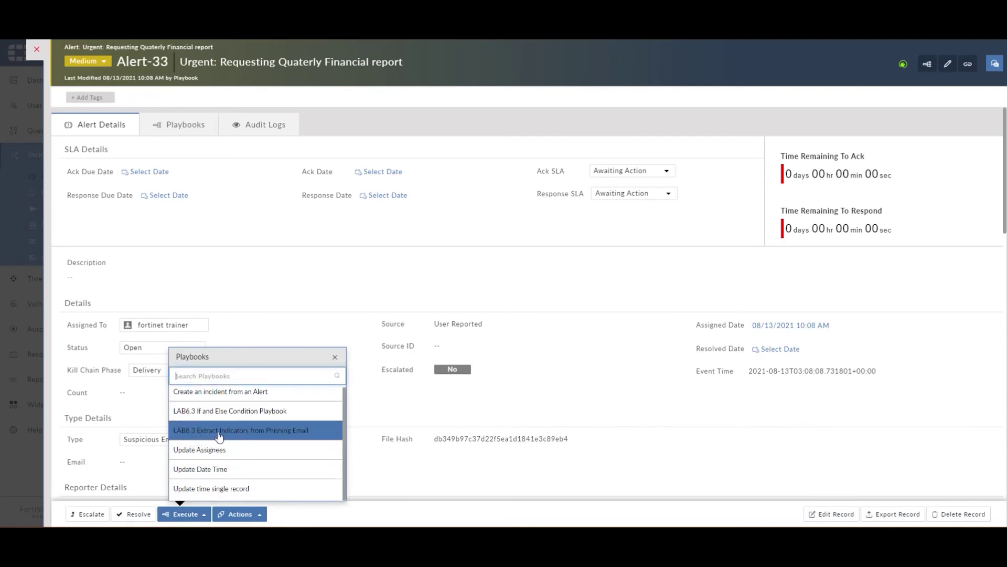
{"action": "left_click", "coordinate": [283, 435]}
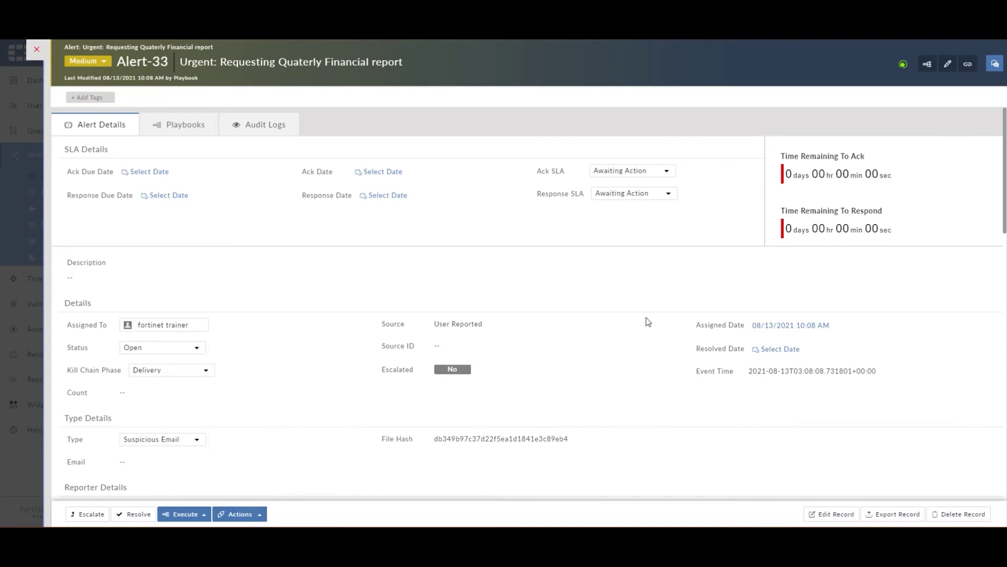
Open the alert's executed playbook logs and examine the progress of the run from Start to Create Indicator
{"action": "left_click", "coordinate": [919, 67]}
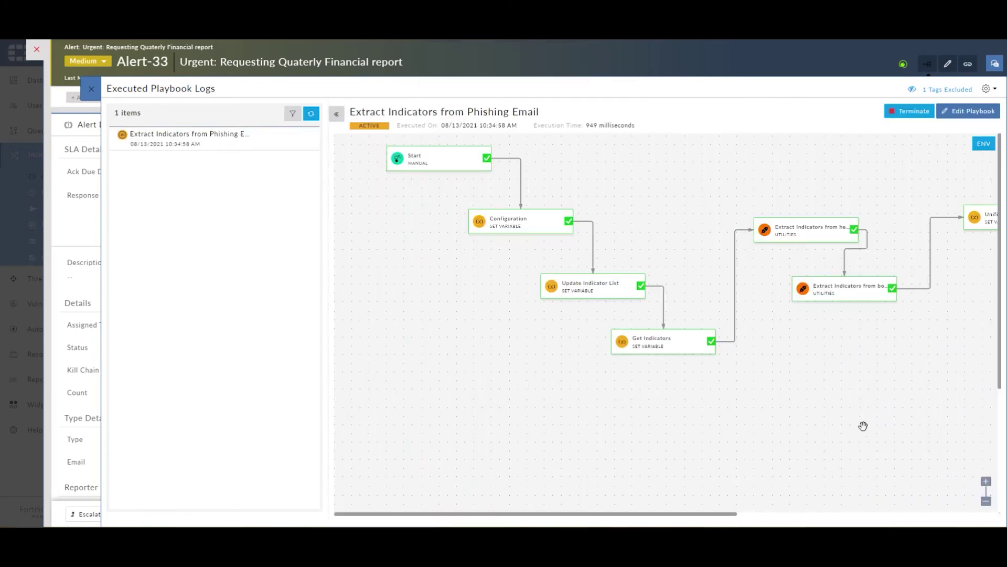
{"action": "left_click", "coordinate": [987, 502]}
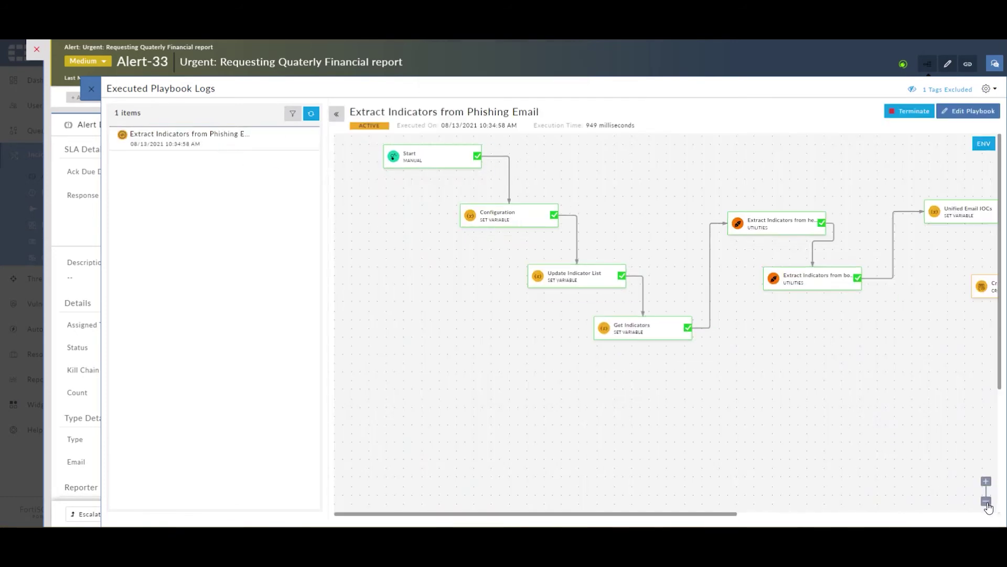
{"action": "left_click", "coordinate": [986, 501]}
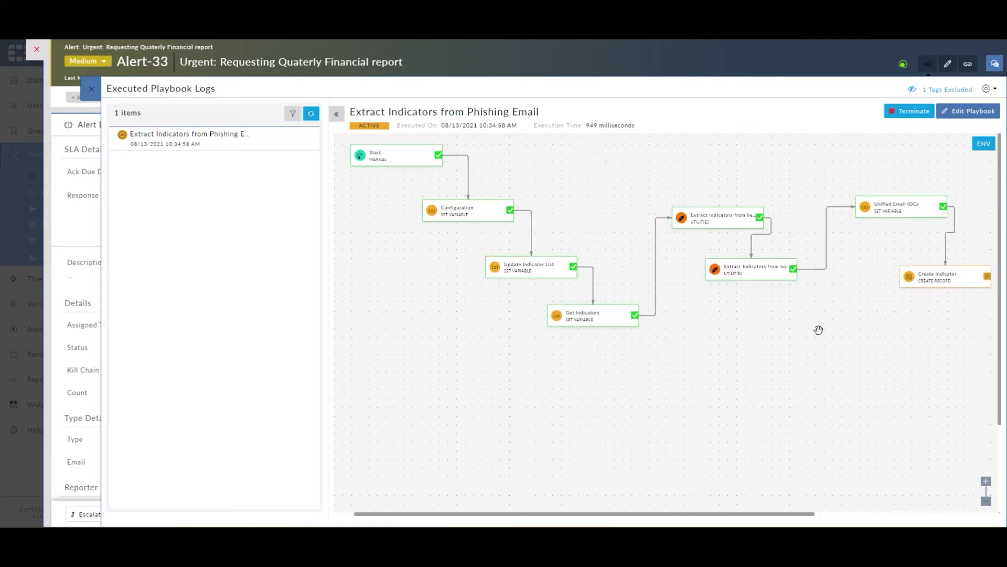
{"action": "left_click_drag", "start_coordinate": [783, 347], "coordinate": [720, 347]}
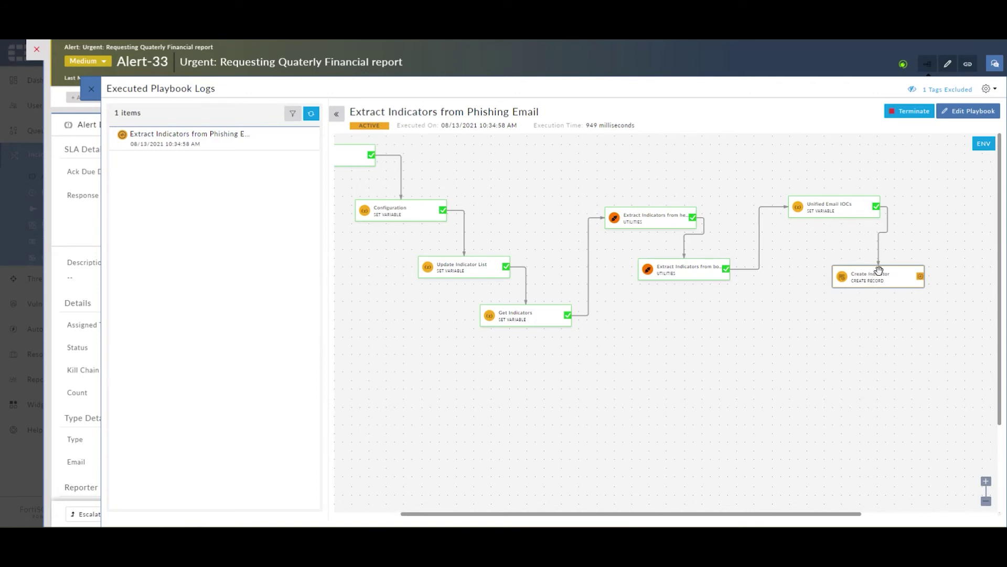
{"action": "left_click_drag", "start_coordinate": [641, 315], "coordinate": [647, 314]}
{"action": "scroll", "coordinate": [722, 313], "scroll_direction": "left", "scroll_amount": 3}
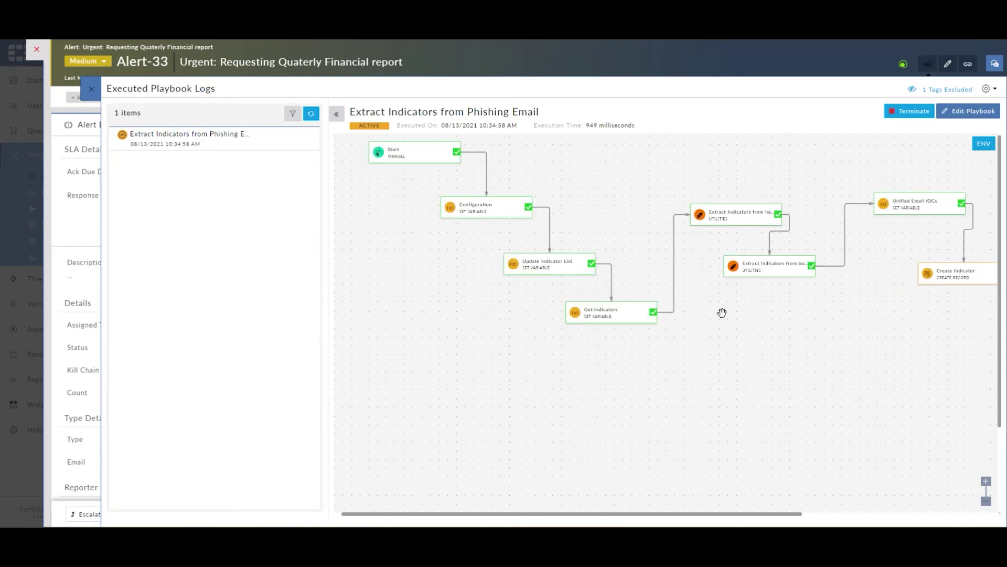
{"action": "left_click", "coordinate": [986, 501]}
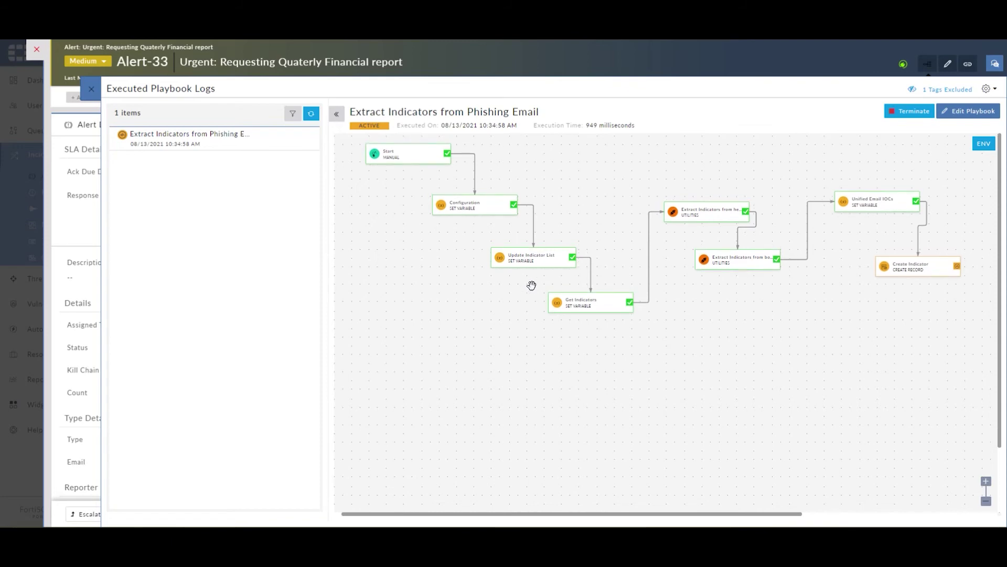
Refresh the executed playbook logs and check the run's status and execution time
{"action": "left_click", "coordinate": [310, 113]}
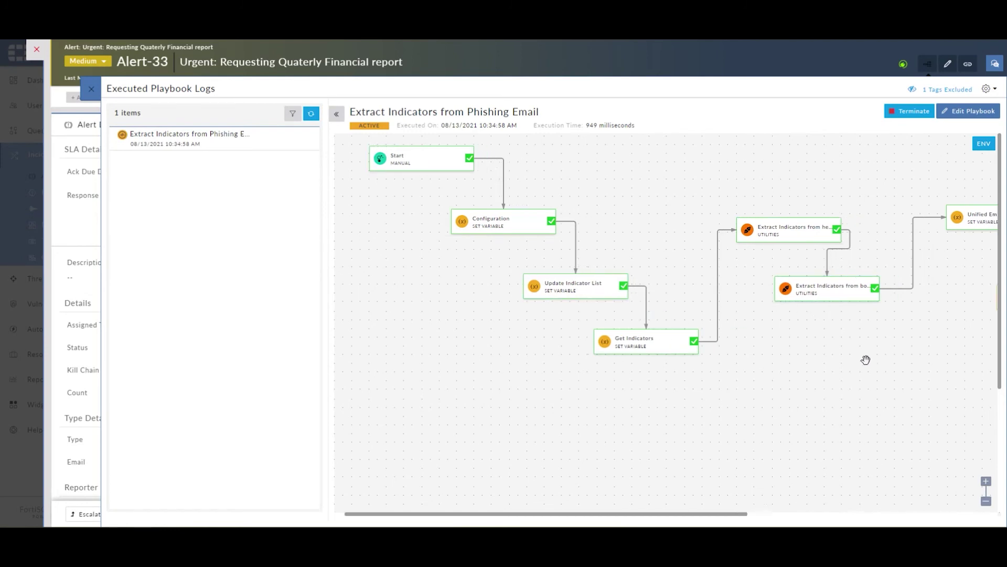
{"action": "left_click", "coordinate": [310, 114]}
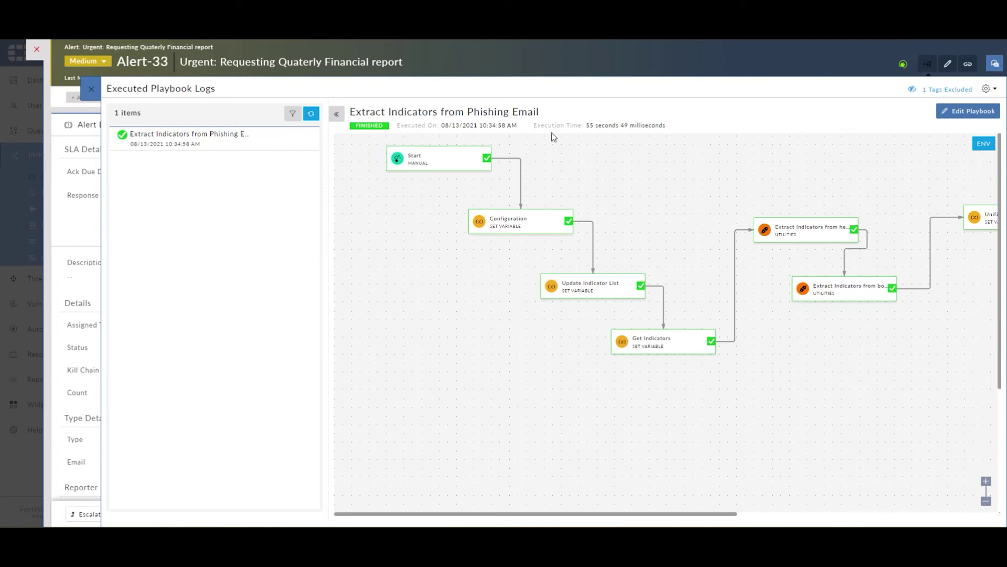
{"action": "left_click_drag", "start_coordinate": [534, 127], "coordinate": [672, 130]}
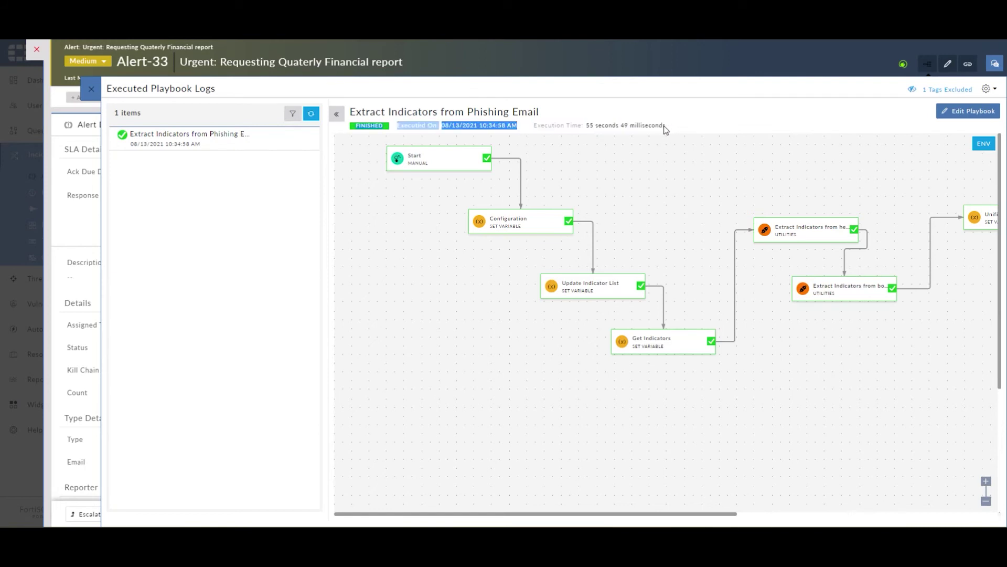
{"action": "left_click_drag", "start_coordinate": [654, 148], "coordinate": [653, 147]}
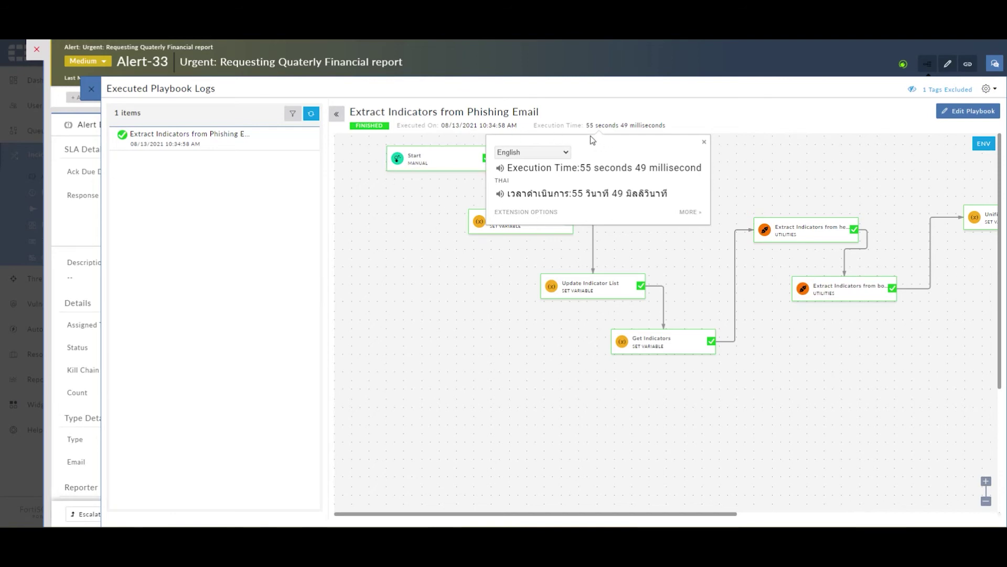
Close the executed playbook logs and check the alert's audit log for entries from the playbook run
{"action": "left_click", "coordinate": [545, 265]}
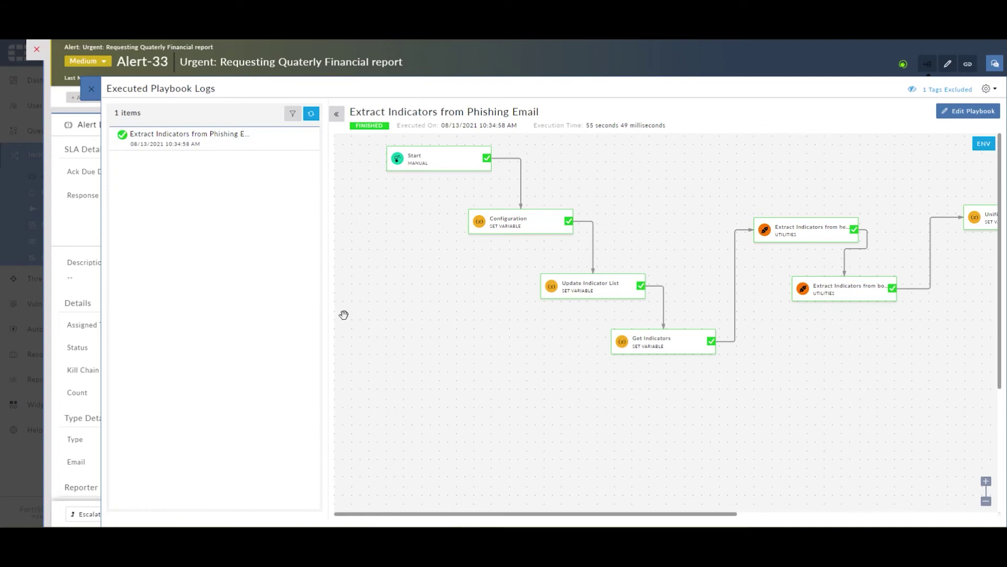
{"action": "left_click", "coordinate": [97, 88]}
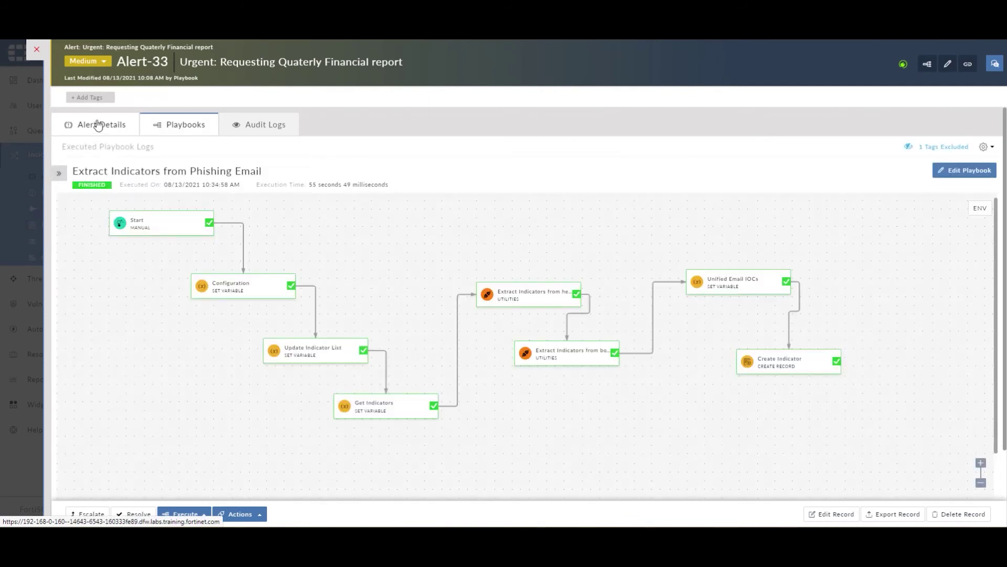
{"action": "left_click", "coordinate": [248, 128]}
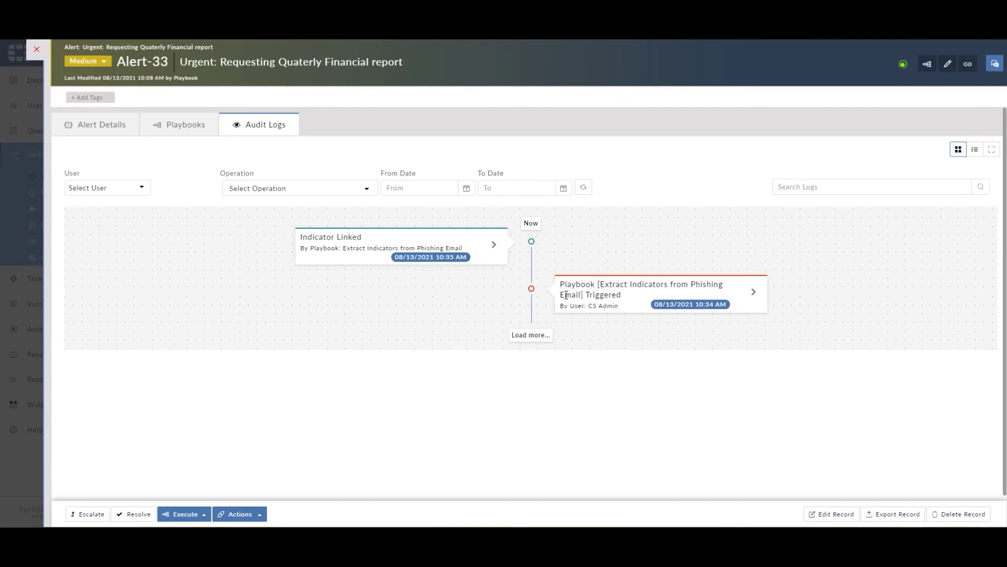
Return to the alert details and widen the Value column of its indicators list to read the full values
{"action": "left_click", "coordinate": [97, 127]}
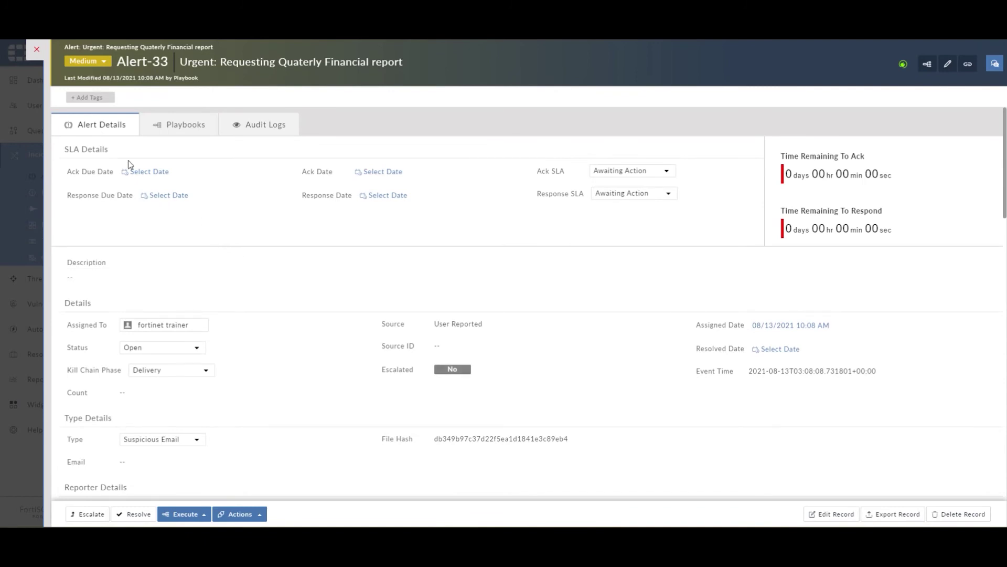
{"action": "scroll", "coordinate": [125, 155], "scroll_direction": "down", "scroll_amount": 4}
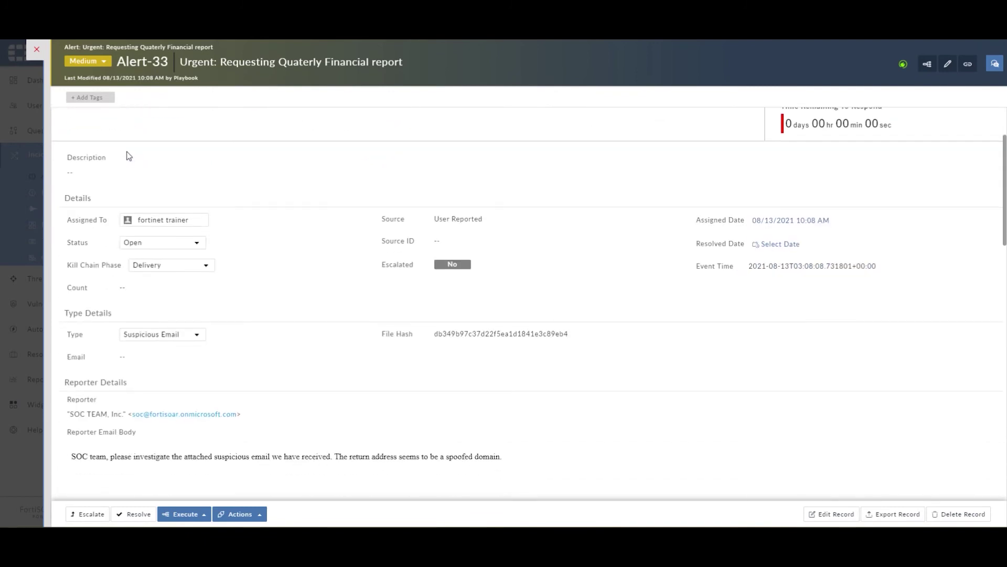
{"action": "scroll", "coordinate": [129, 158], "scroll_direction": "down", "scroll_amount": 10}
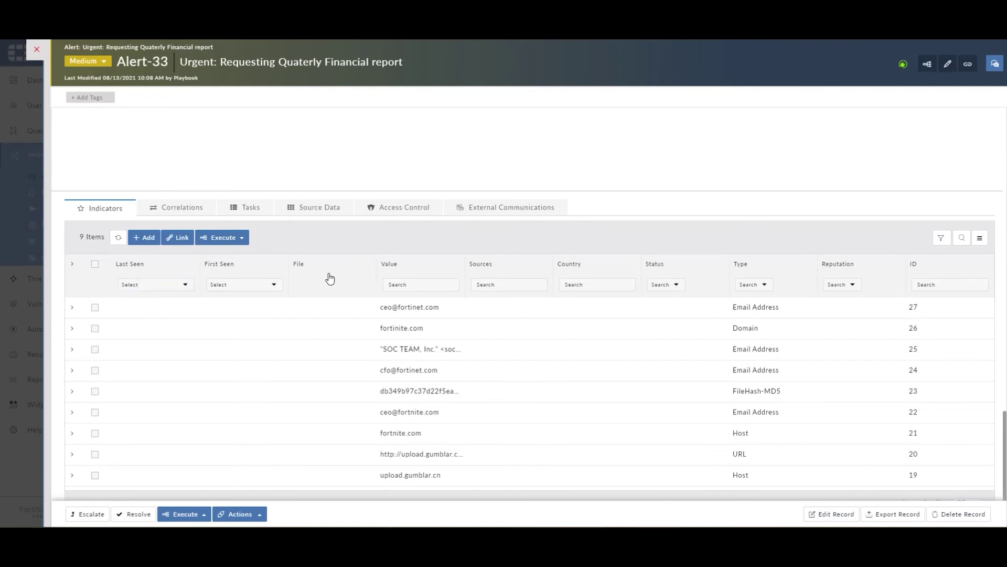
{"action": "left_click_drag", "start_coordinate": [465, 268], "coordinate": [622, 262]}
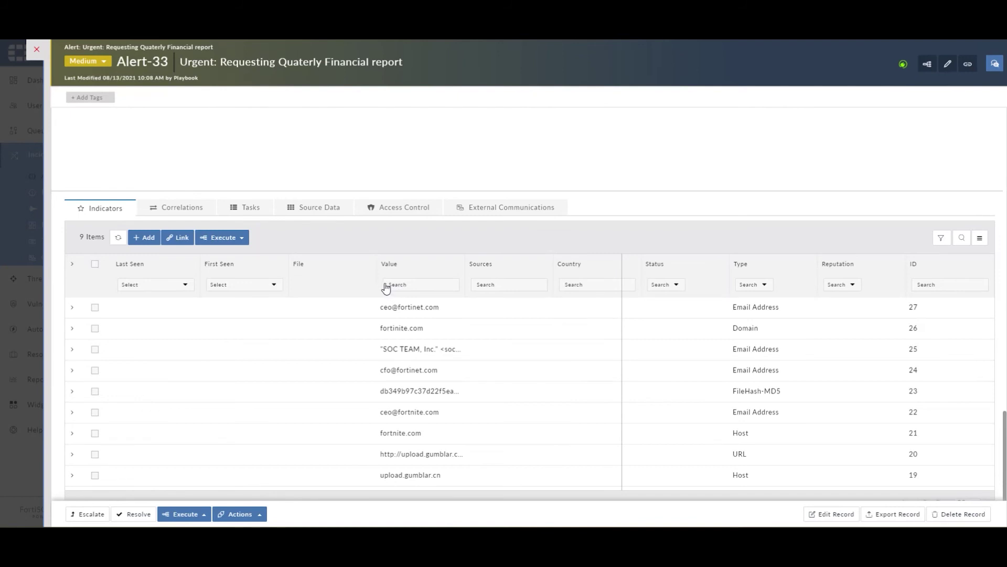
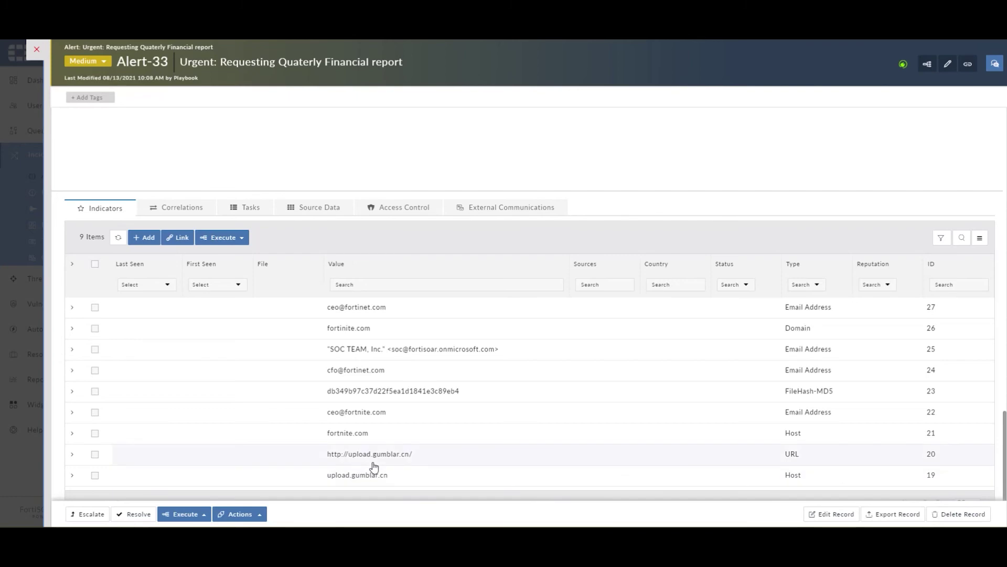
{"action": "left_click", "coordinate": [36, 50]}
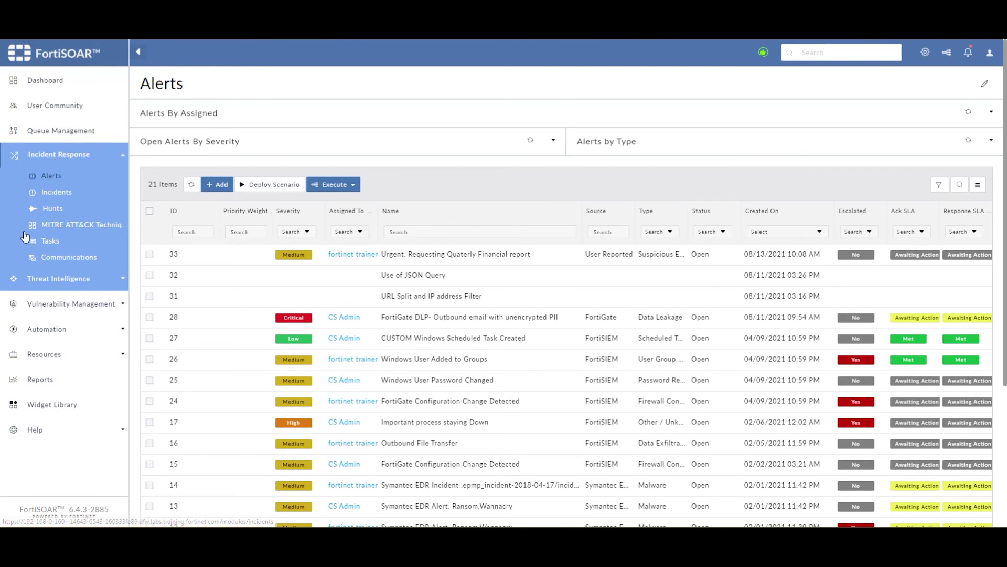
{"action": "left_click", "coordinate": [50, 278]}
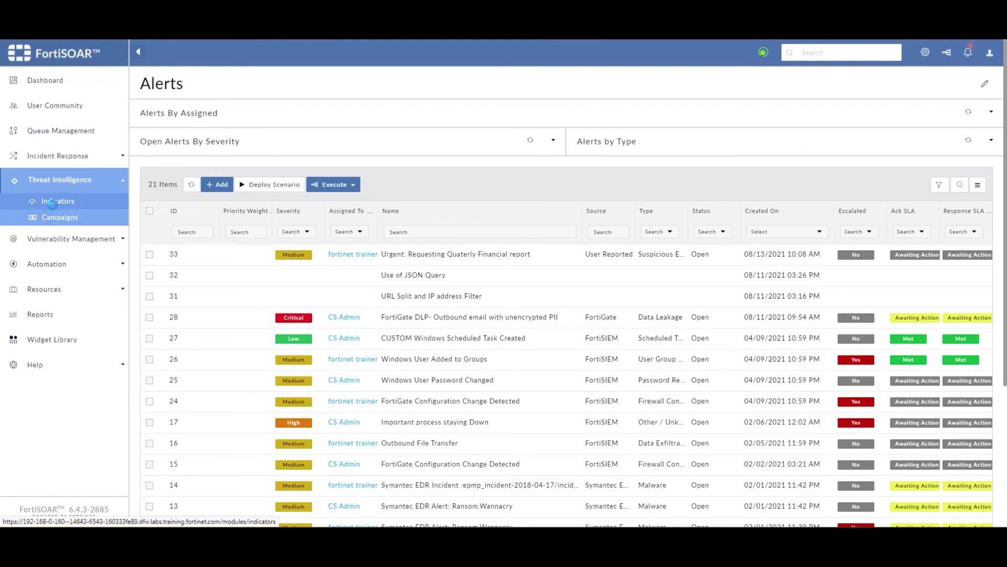
{"action": "left_click", "coordinate": [51, 204]}
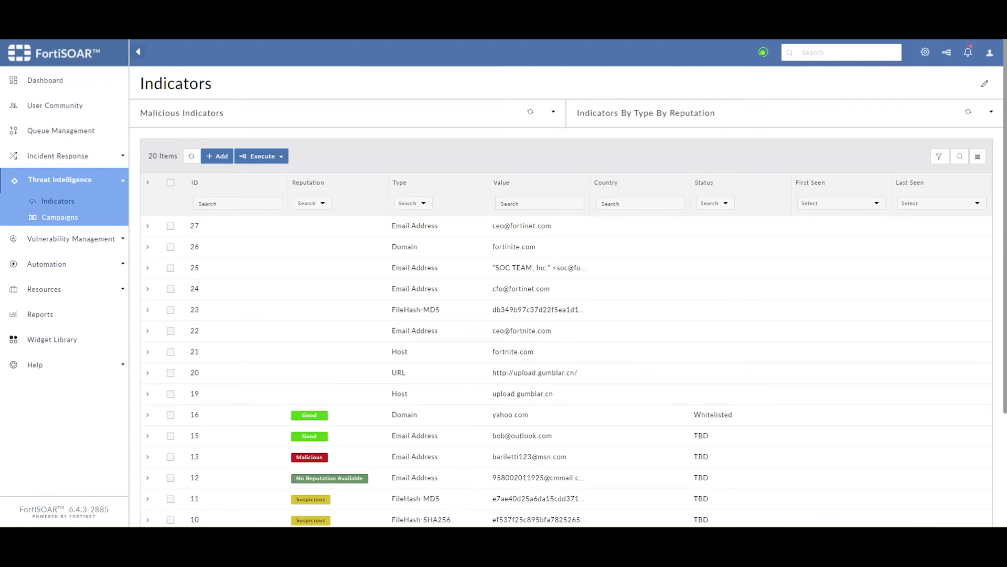
{"action": "left_click", "coordinate": [463, 373]}
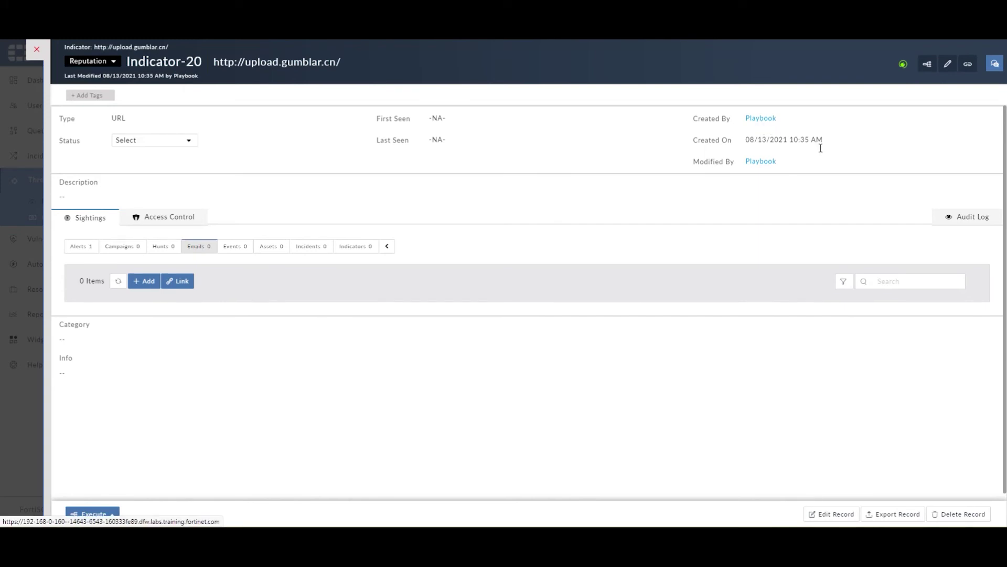
{"action": "left_click", "coordinate": [82, 247]}
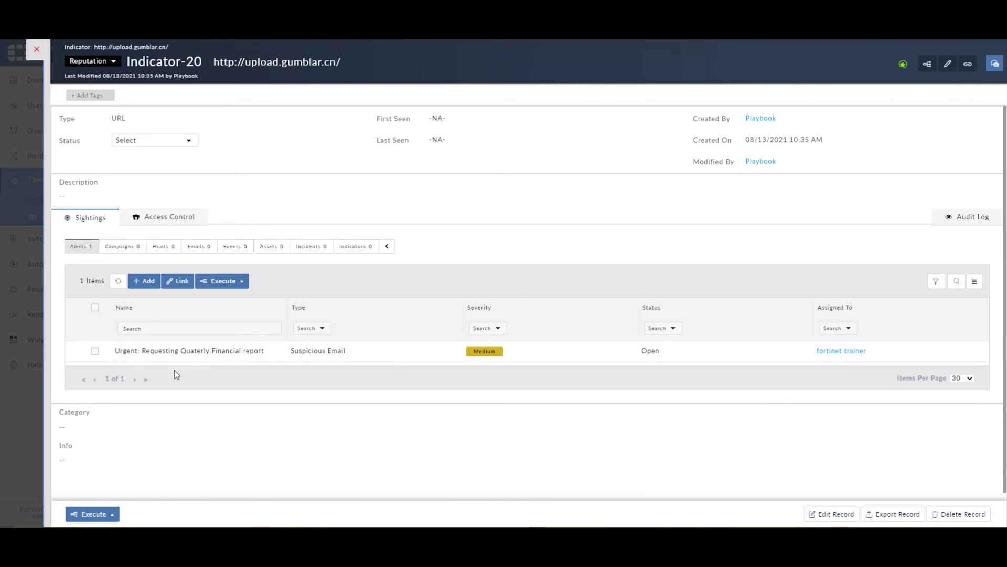
{"action": "key", "text": "Escape"}
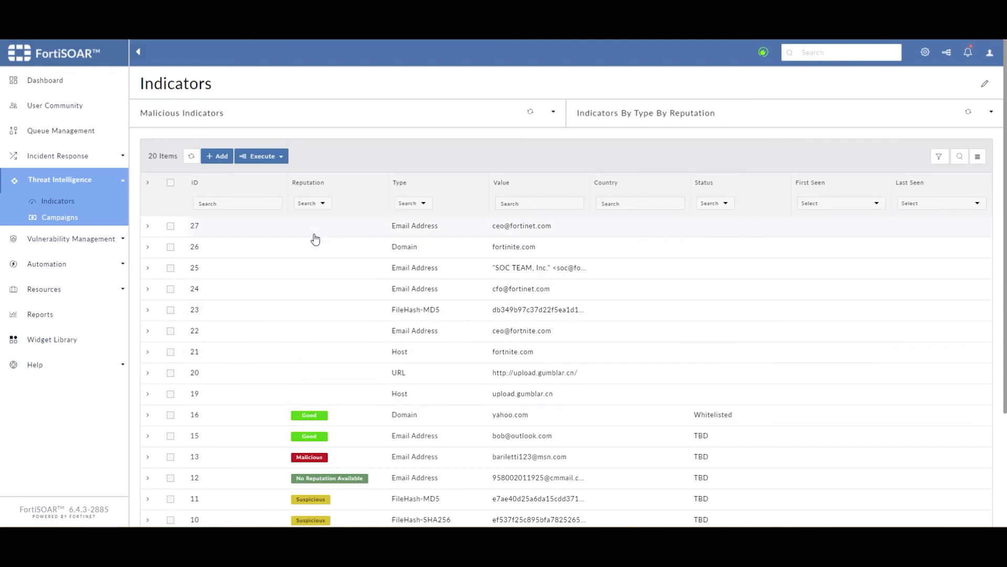
{"action": "scroll", "coordinate": [348, 270], "scroll_direction": "down", "scroll_amount": 3}
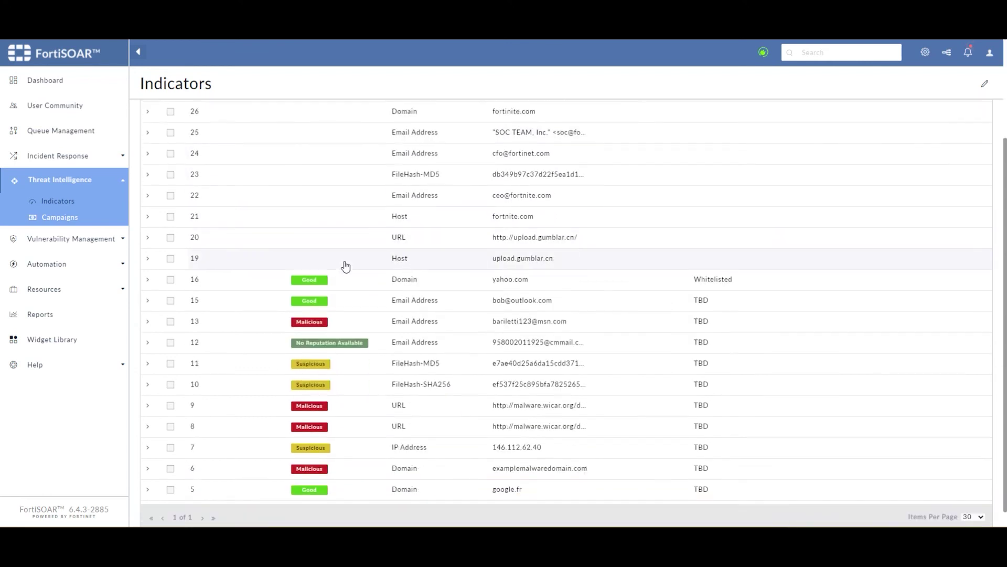
{"action": "scroll", "coordinate": [348, 276], "scroll_direction": "up", "scroll_amount": 3}
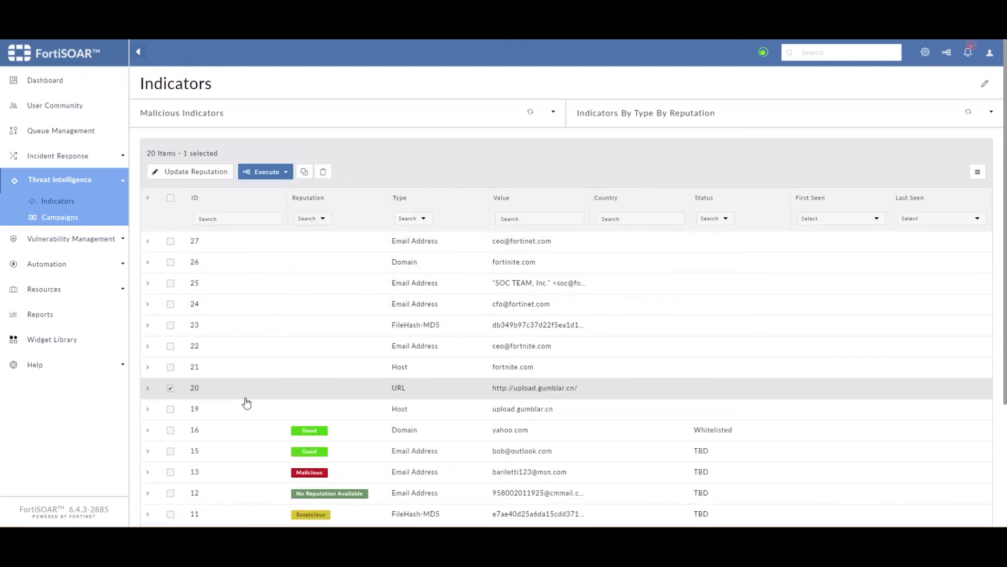
{"action": "left_click", "coordinate": [265, 173]}
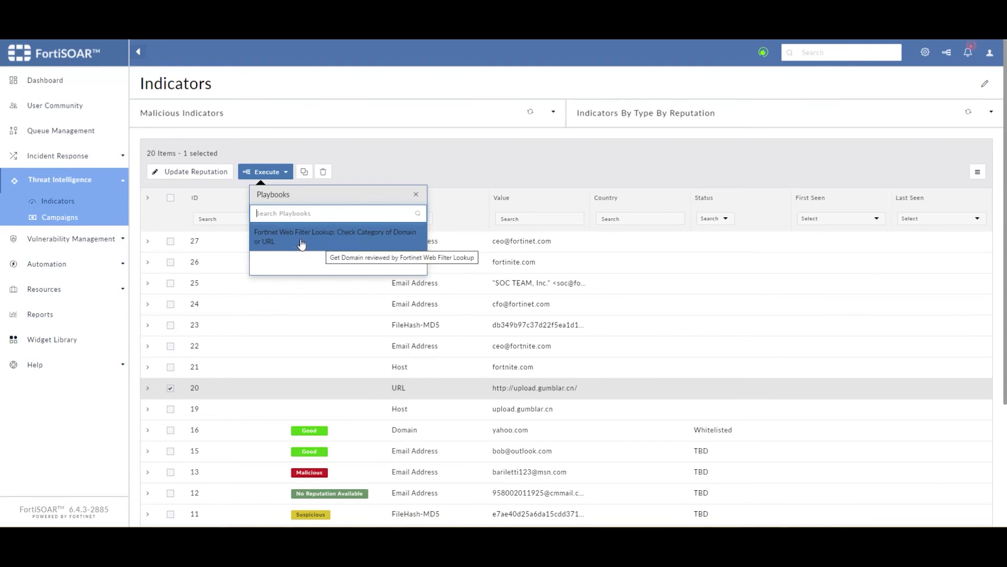
{"action": "left_click", "coordinate": [282, 243]}
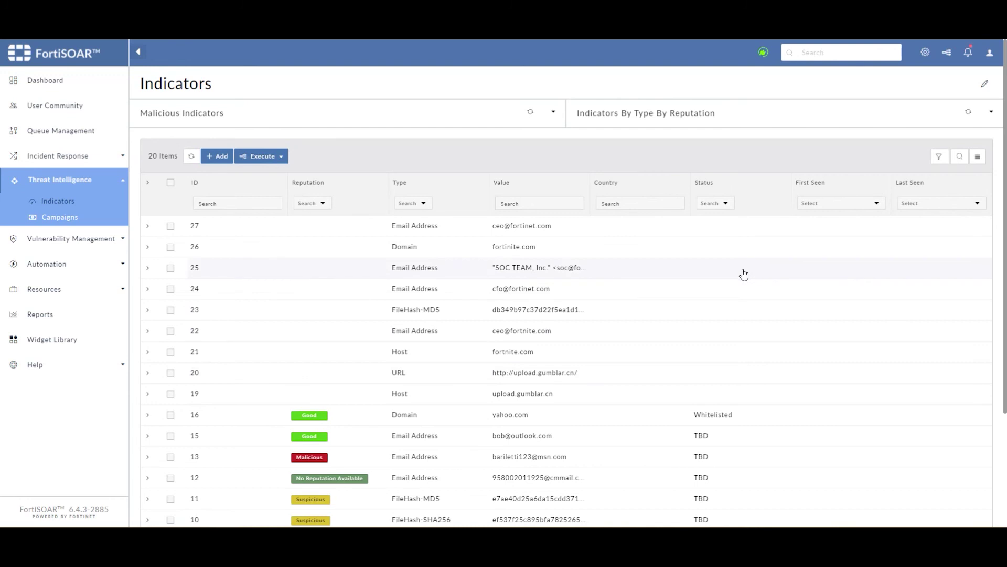
Open the global executed playbook logs, examine the error details of the Check Category of Domain or URL run, and close the logs
{"action": "left_click", "coordinate": [947, 53]}
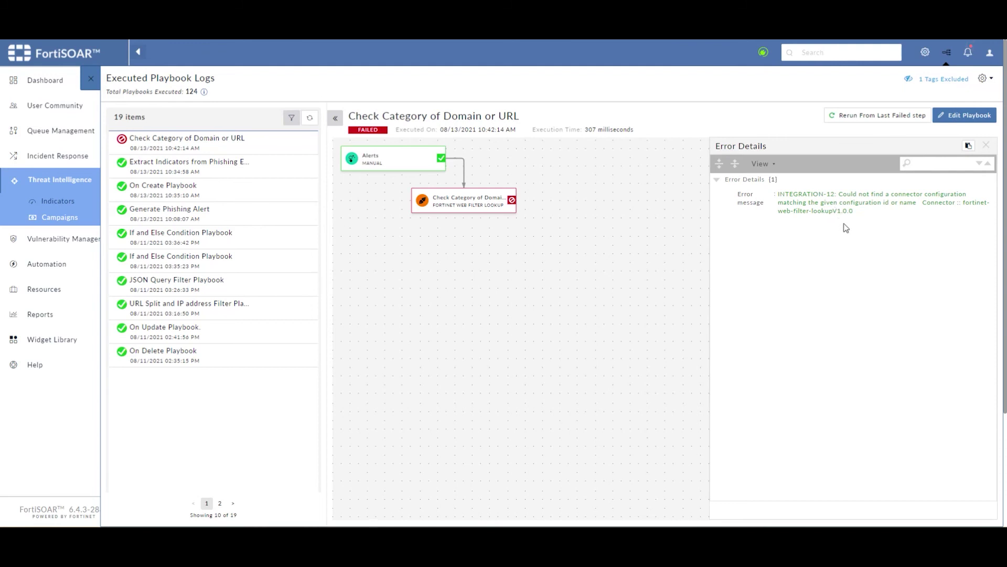
{"action": "left_click", "coordinate": [682, 237]}
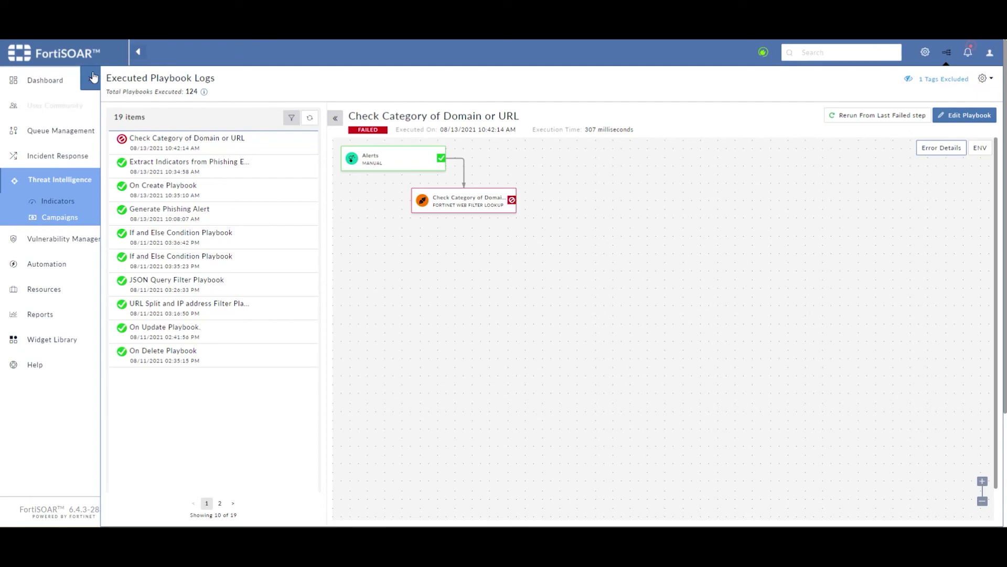
{"action": "left_click", "coordinate": [91, 81]}
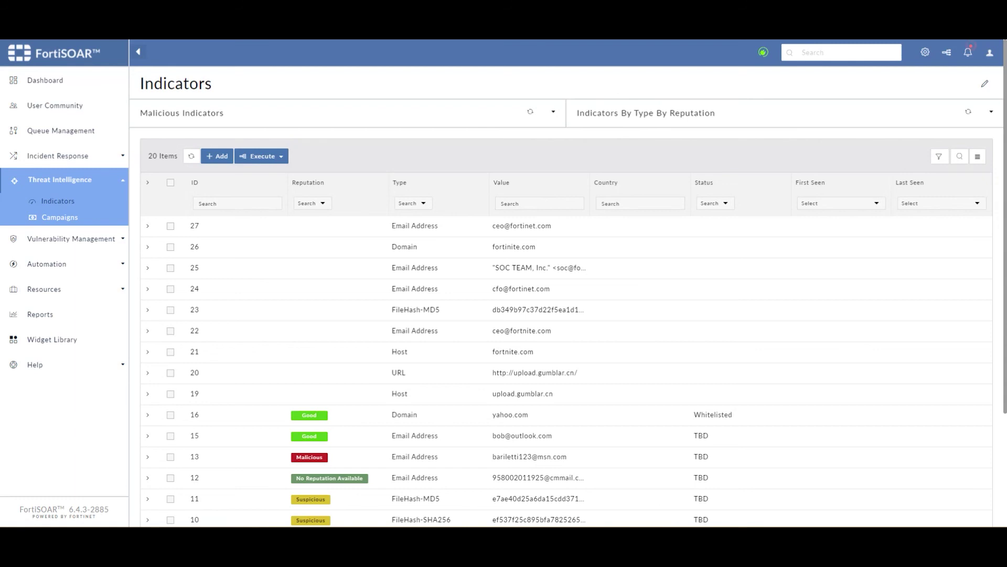
Reopen the alert Urgent: Requesting Quaterly Financial report and show its executed playbook logs with the list of runs collapsed
{"action": "left_click", "coordinate": [57, 156]}
{"action": "left_click", "coordinate": [57, 175]}
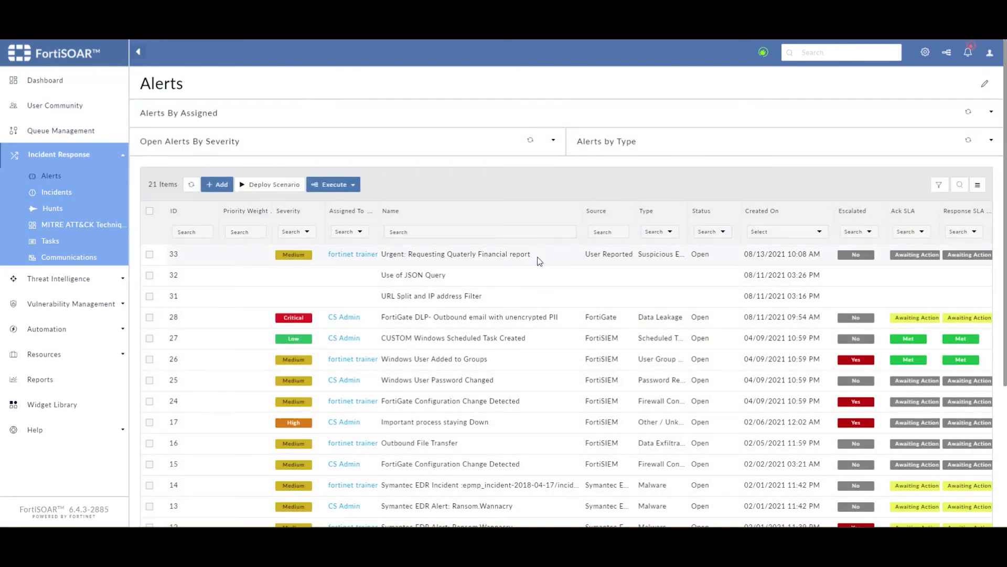
{"action": "left_click", "coordinate": [543, 260]}
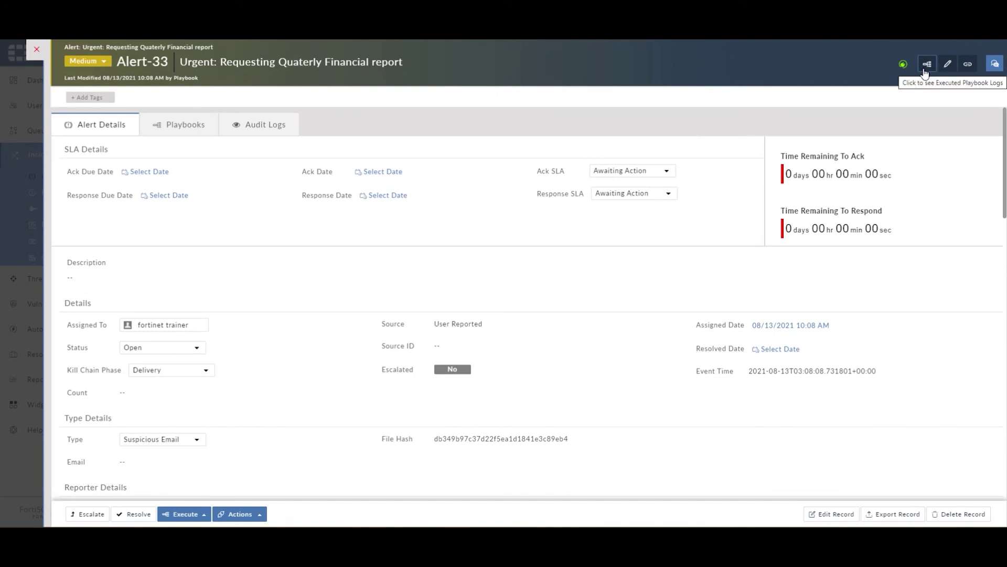
{"action": "left_click", "coordinate": [927, 65]}
{"action": "left_click", "coordinate": [336, 114]}
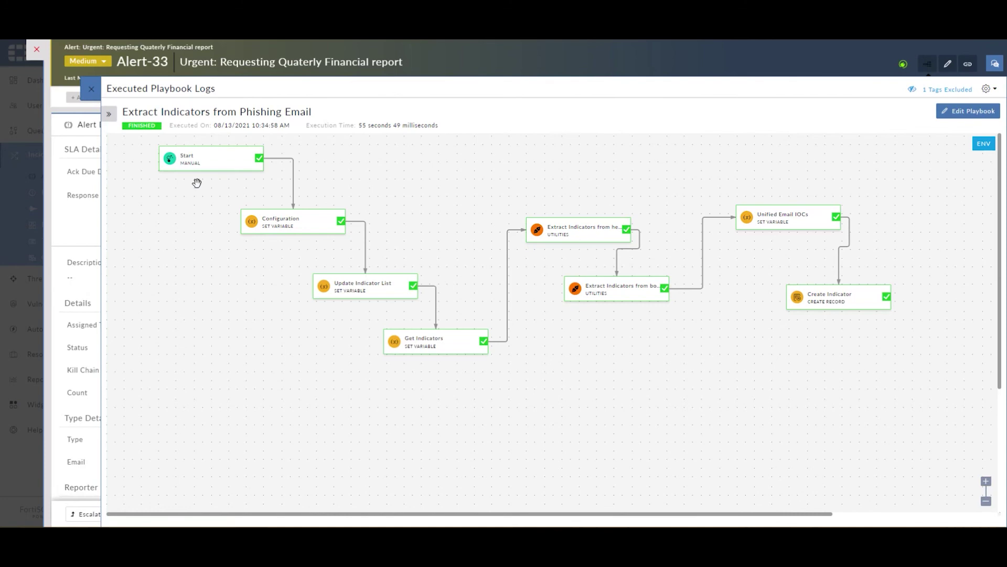
Examine the output of the executed Start step and its fully expanded input data
{"action": "left_click", "coordinate": [203, 164]}
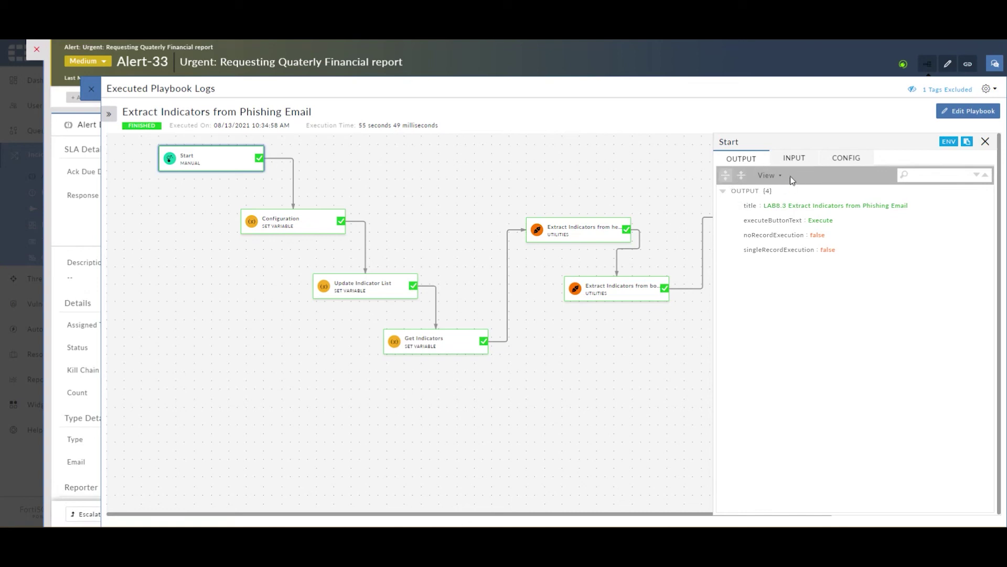
{"action": "left_click", "coordinate": [792, 161]}
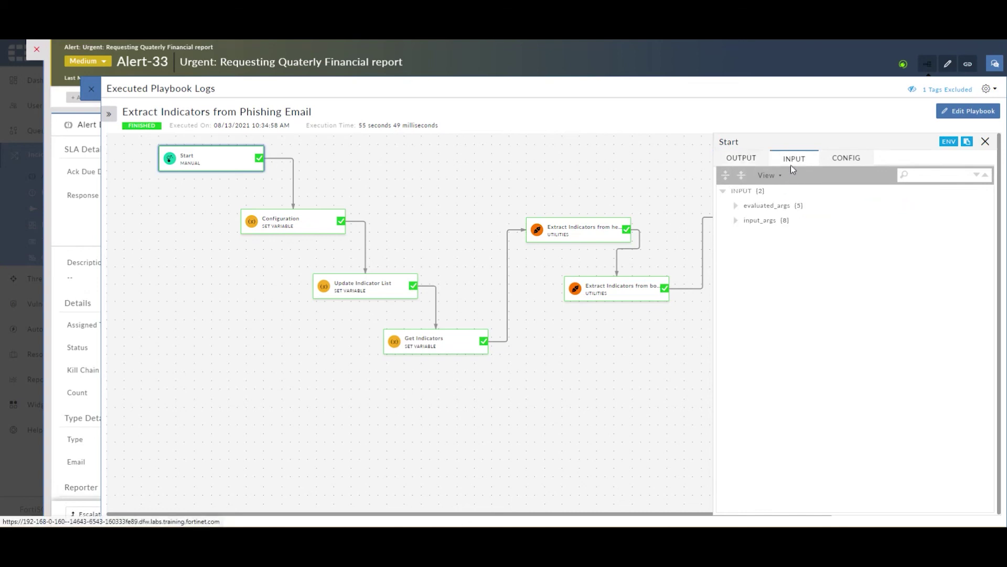
{"action": "left_click", "coordinate": [726, 175]}
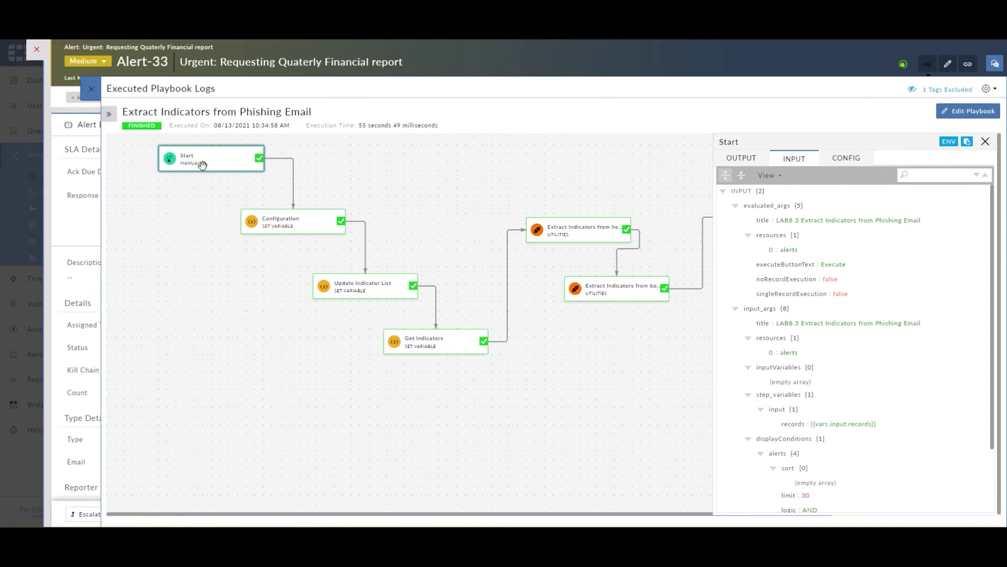
{"action": "scroll", "coordinate": [922, 299], "scroll_direction": "down", "scroll_amount": 2}
{"action": "scroll", "coordinate": [892, 320], "scroll_direction": "up", "scroll_amount": 2}
{"action": "scroll", "coordinate": [798, 330], "scroll_direction": "down", "scroll_amount": 2}
Examine the input data of the executed Configuration step, from the evaluated IPs, URLs and domains through the alert metadata to the indicator type map
{"action": "left_click", "coordinate": [285, 227]}
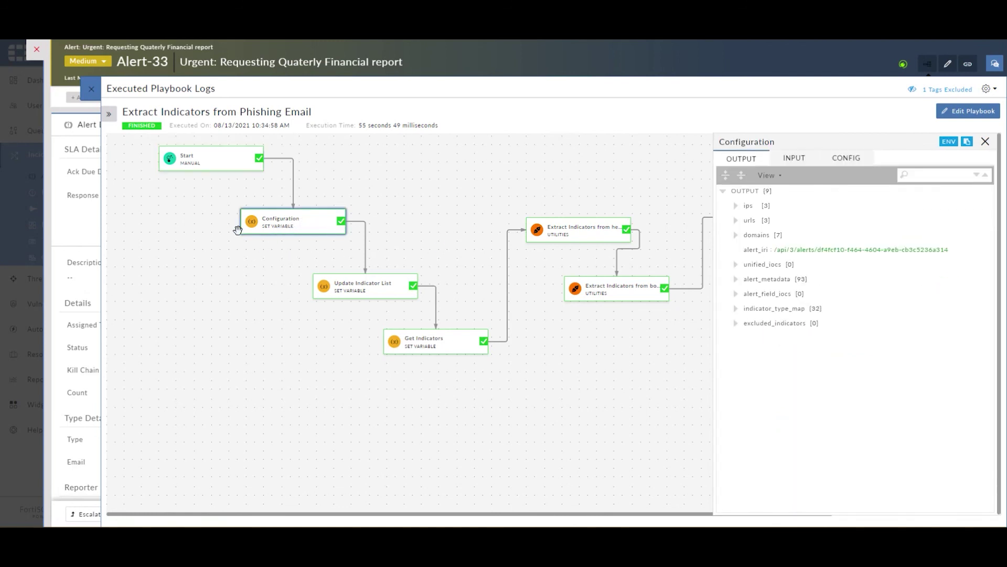
{"action": "left_click", "coordinate": [794, 160]}
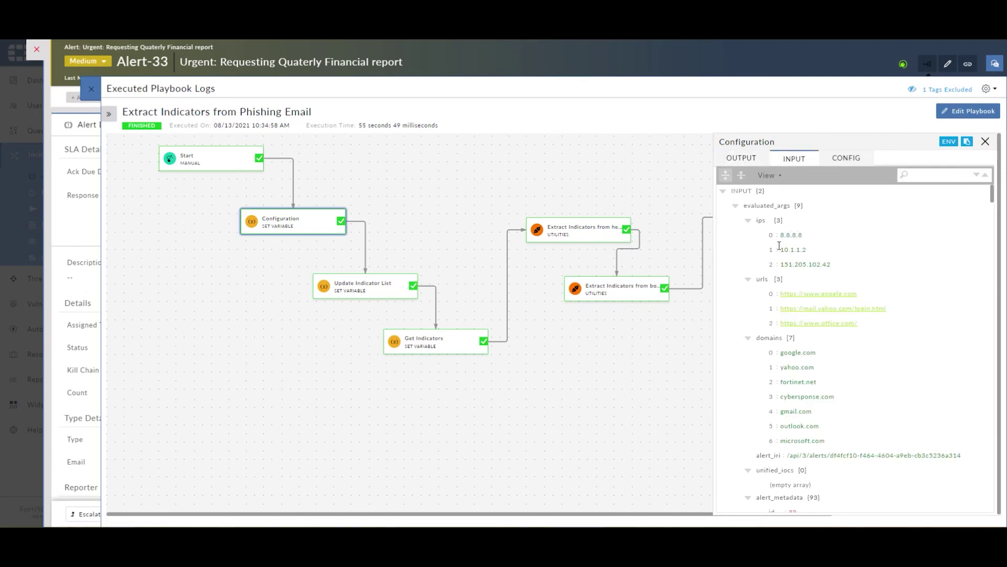
{"action": "scroll", "coordinate": [779, 245], "scroll_direction": "down", "scroll_amount": 3}
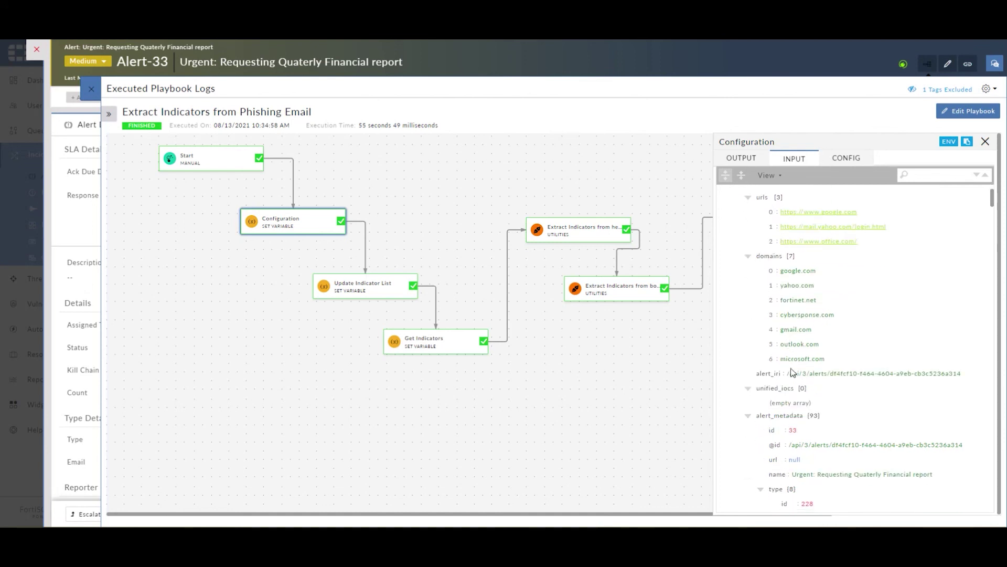
{"action": "scroll", "coordinate": [804, 363], "scroll_direction": "down", "scroll_amount": 12}
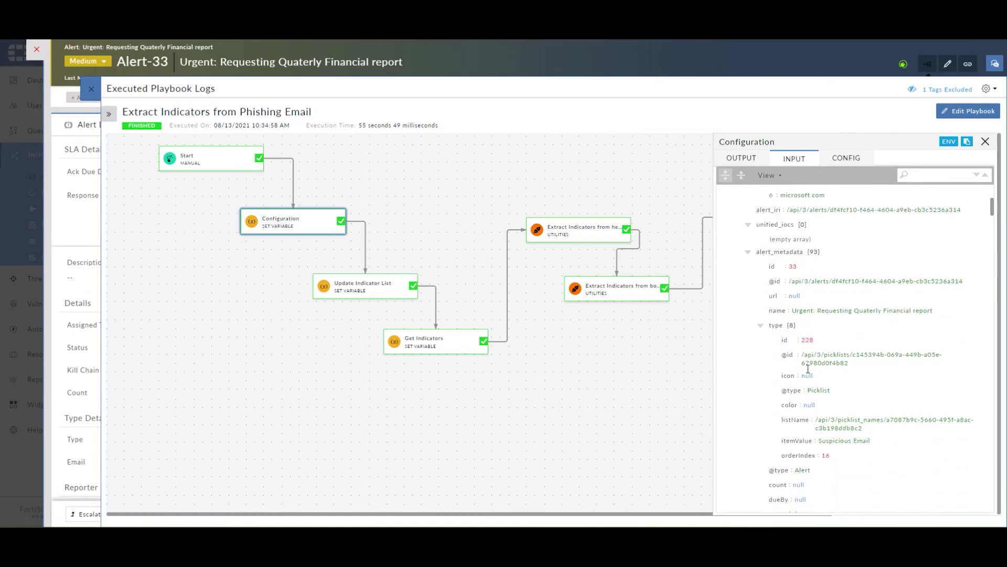
{"action": "scroll", "coordinate": [808, 374], "scroll_direction": "down", "scroll_amount": 10}
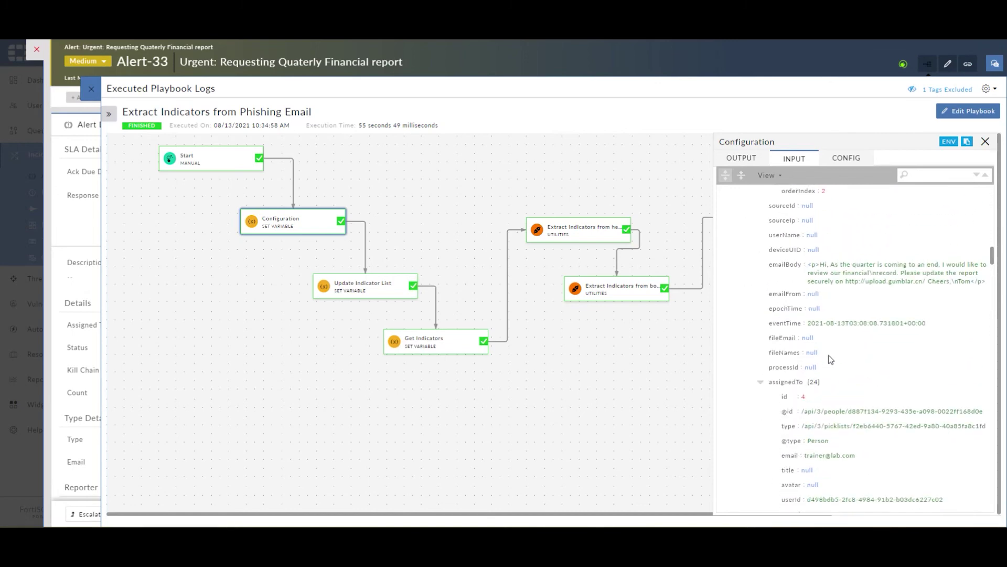
{"action": "scroll", "coordinate": [860, 278], "scroll_direction": "down", "scroll_amount": 15}
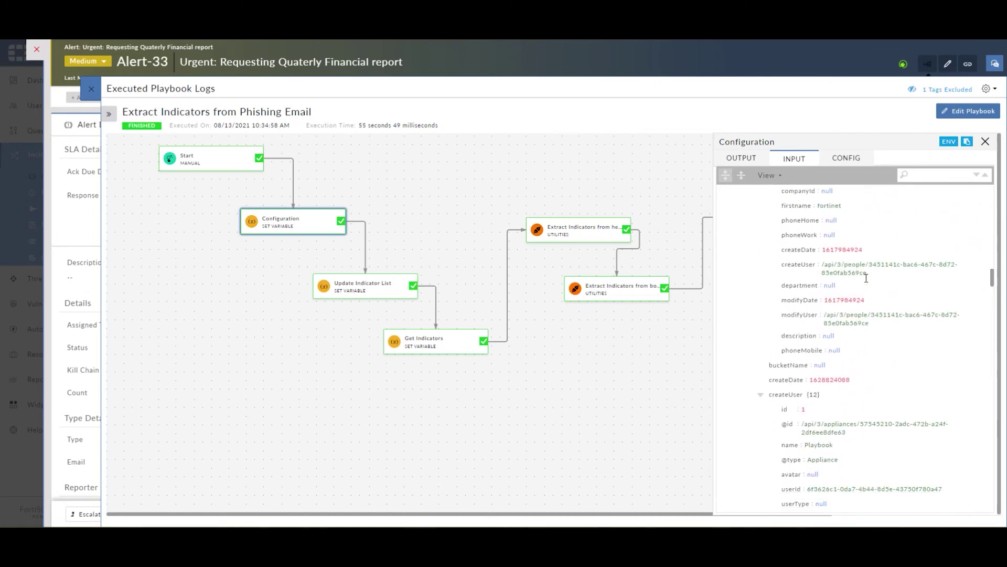
{"action": "scroll", "coordinate": [863, 292], "scroll_direction": "down", "scroll_amount": 15}
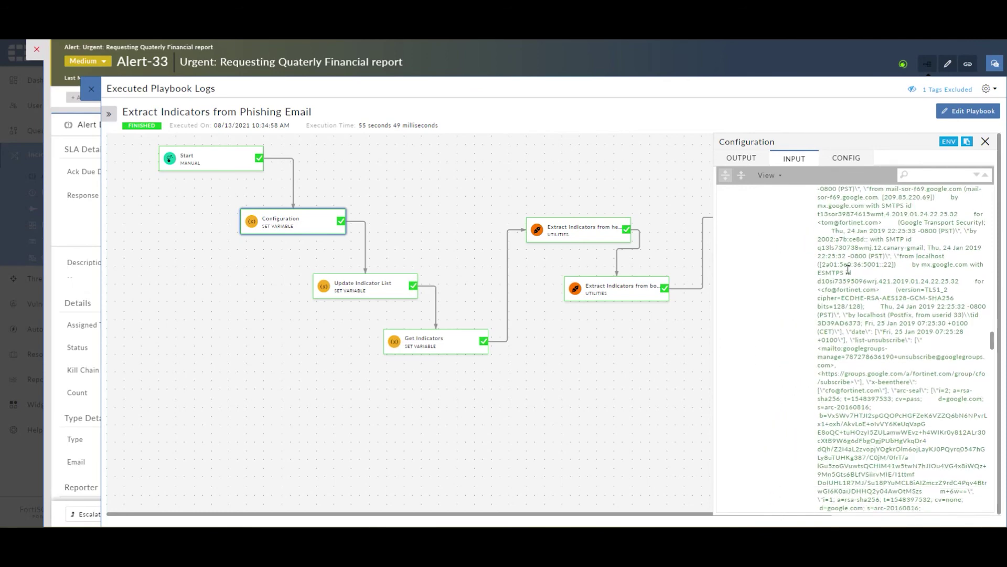
{"action": "scroll", "coordinate": [849, 286], "scroll_direction": "down", "scroll_amount": 15}
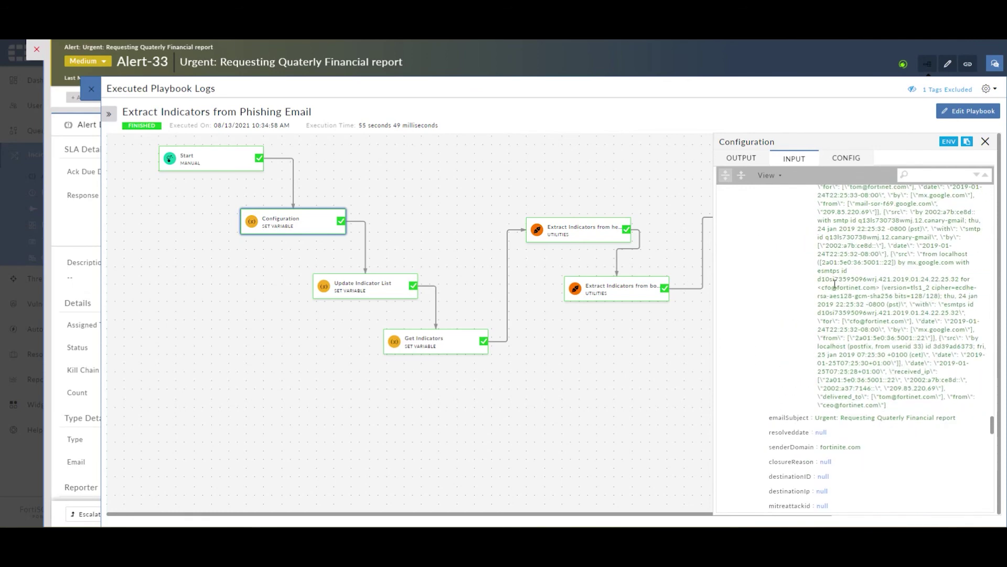
{"action": "scroll", "coordinate": [832, 289], "scroll_direction": "down", "scroll_amount": 15}
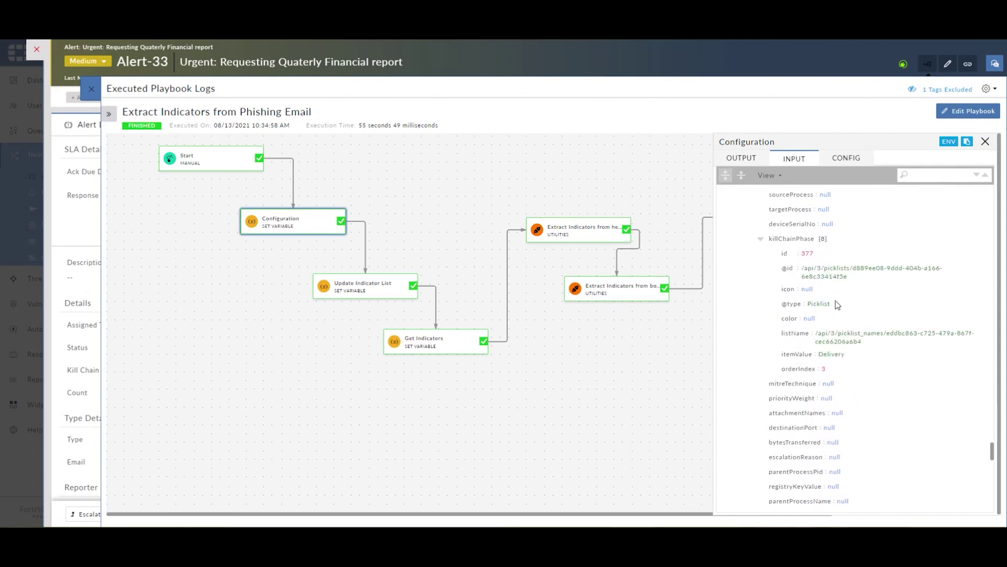
{"action": "scroll", "coordinate": [808, 308], "scroll_direction": "down", "scroll_amount": 5}
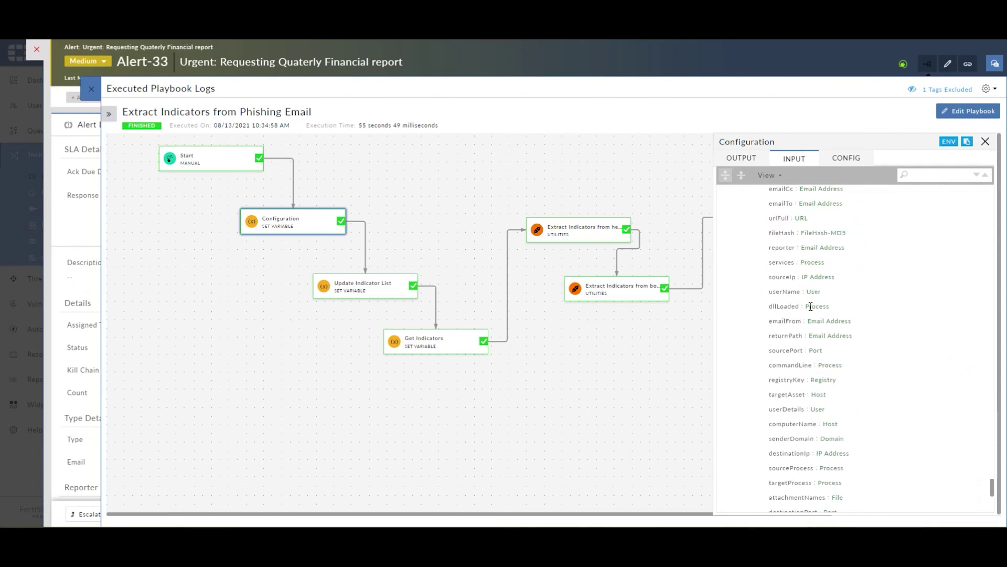
Fully expand the output data of the executed Configuration step and examine its variables and alert metadata
{"action": "left_click", "coordinate": [741, 157]}
{"action": "left_click", "coordinate": [725, 174]}
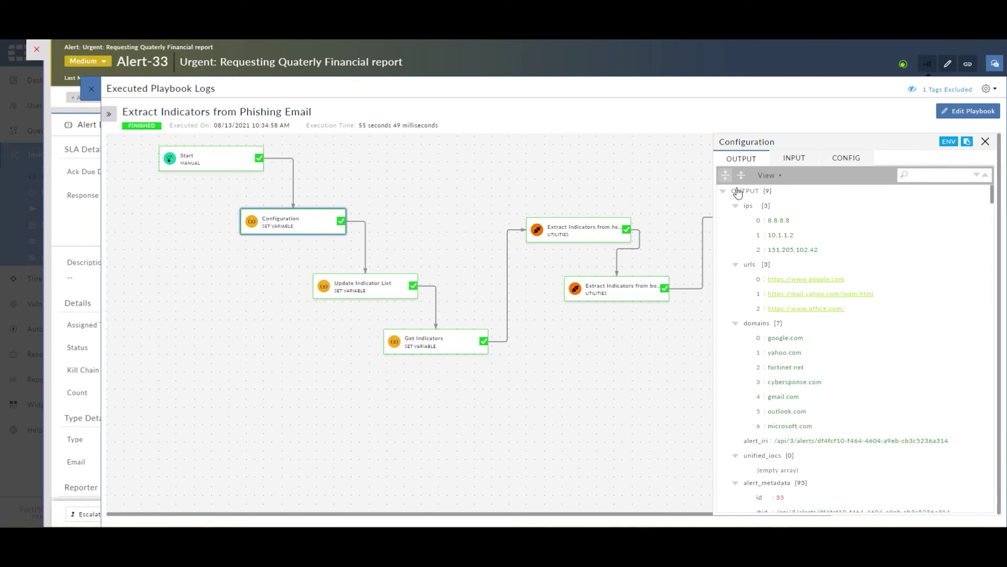
{"action": "scroll", "coordinate": [828, 247], "scroll_direction": "down", "scroll_amount": 5}
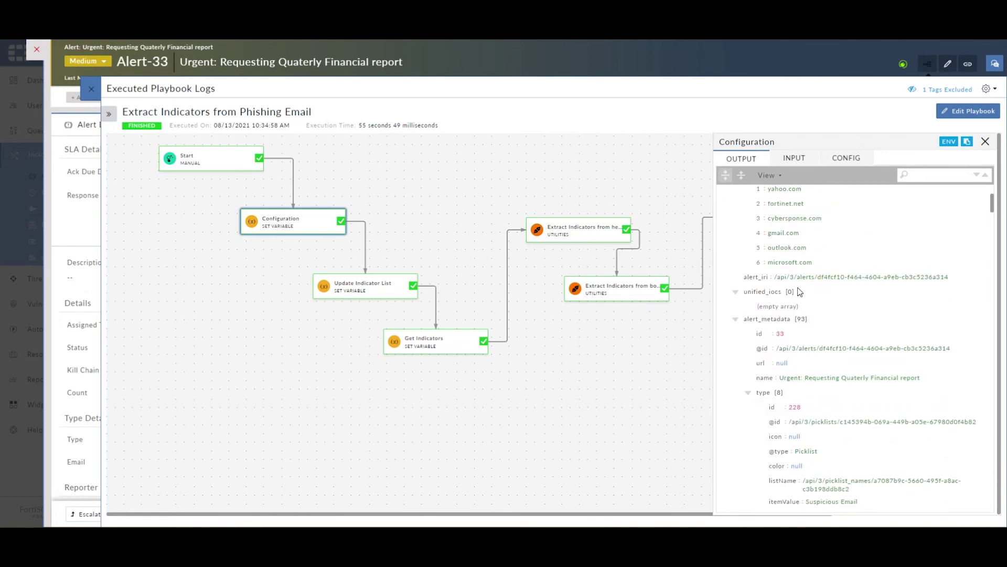
{"action": "scroll", "coordinate": [800, 293], "scroll_direction": "down", "scroll_amount": 5}
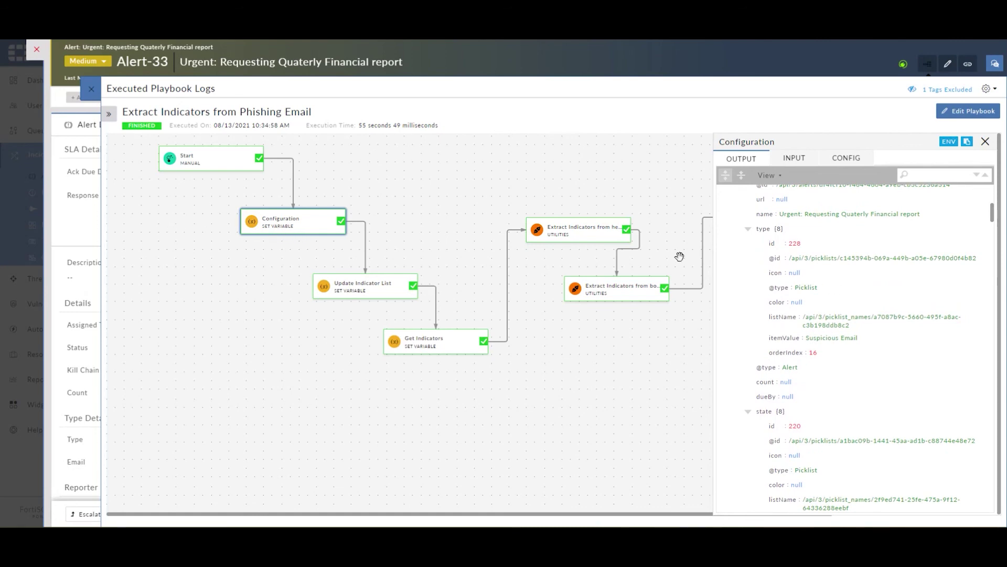
{"action": "scroll", "coordinate": [832, 283], "scroll_direction": "down", "scroll_amount": 10}
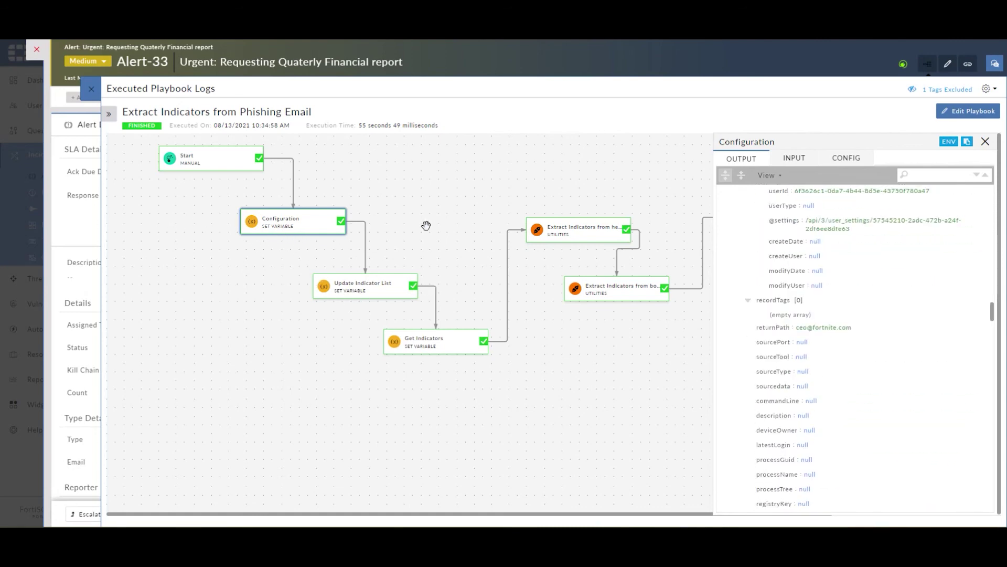